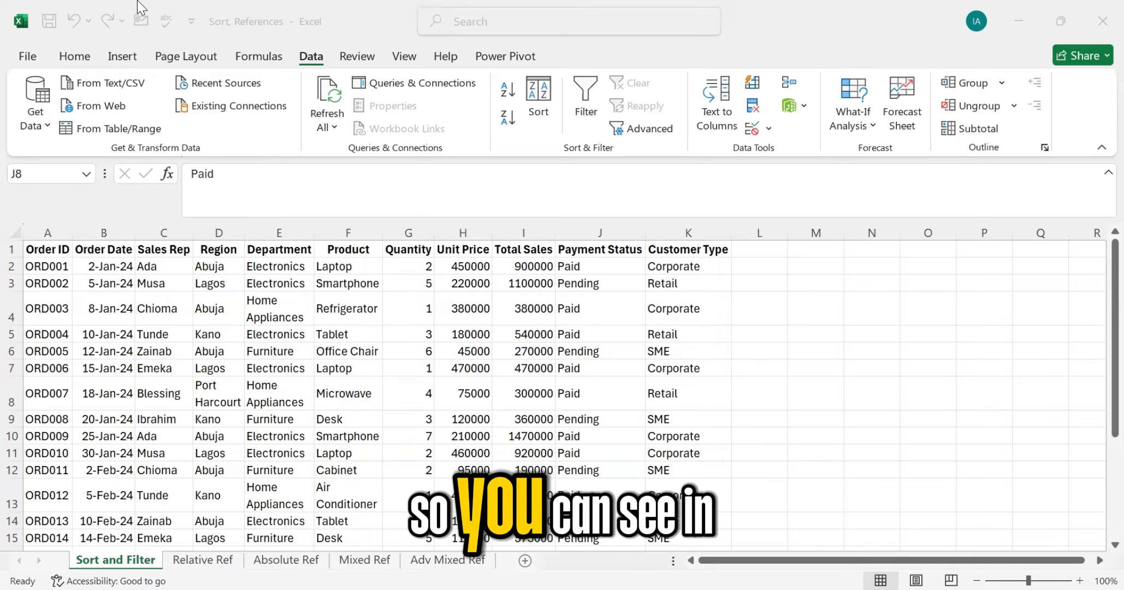
Step: Sort the order table by the Region column from A to Z, and re-sort it from Z to A
{"action": "left_click", "coordinate": [313, 57]}
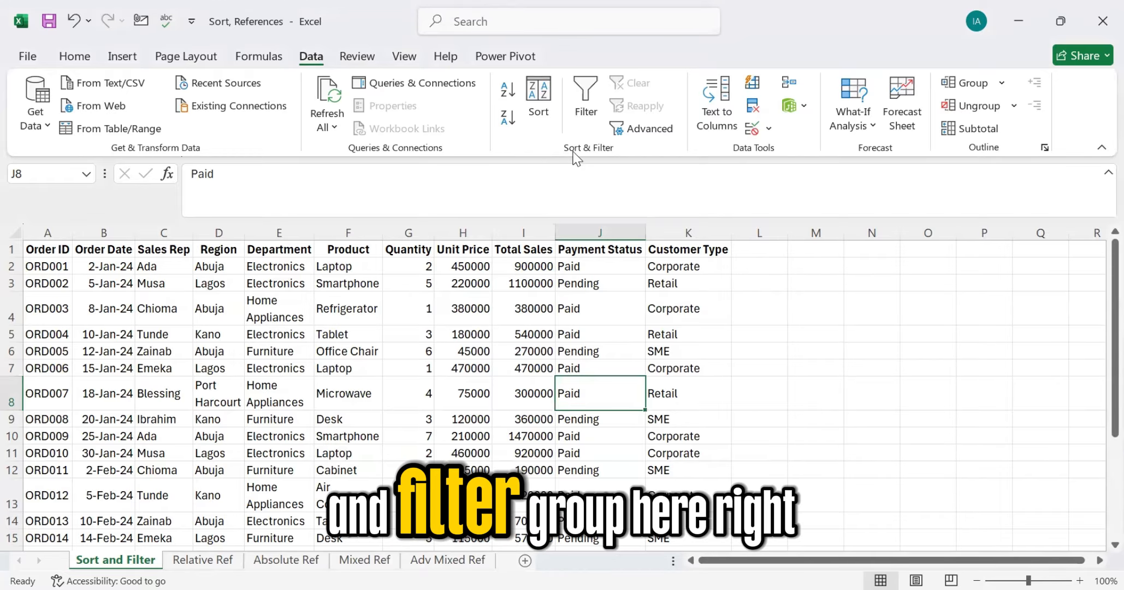
{"action": "left_click", "coordinate": [87, 61]}
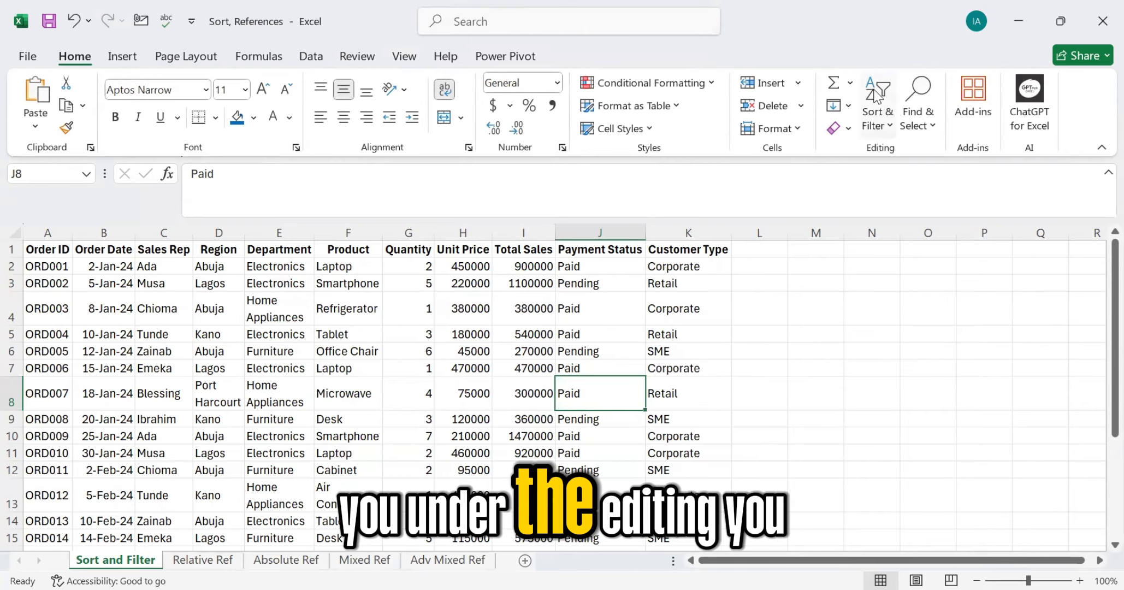
{"action": "left_click", "coordinate": [310, 58]}
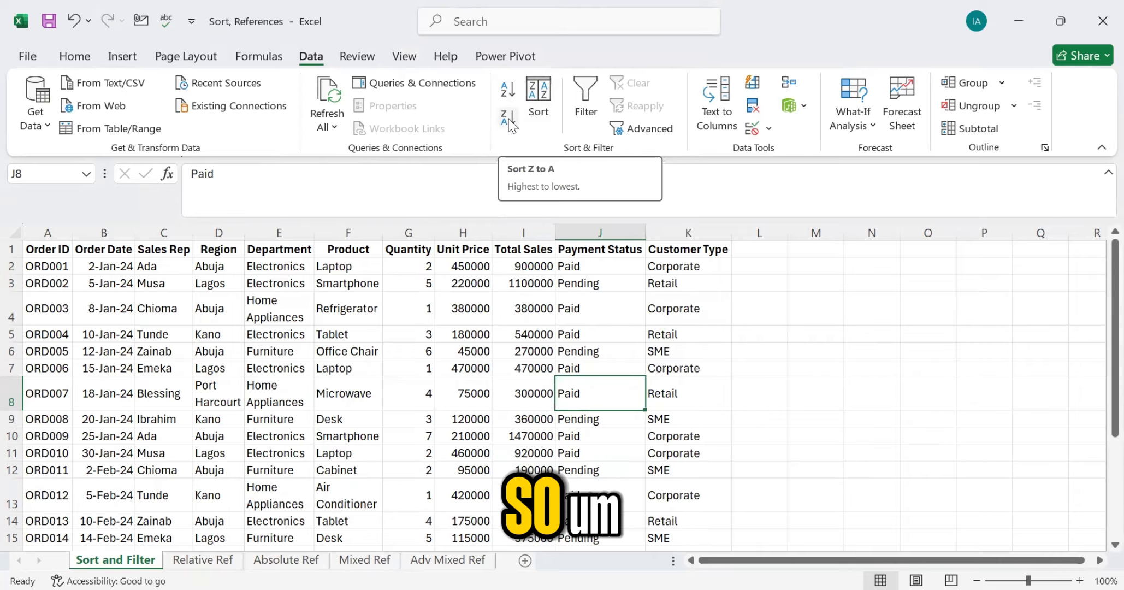
{"action": "left_click", "coordinate": [210, 281]}
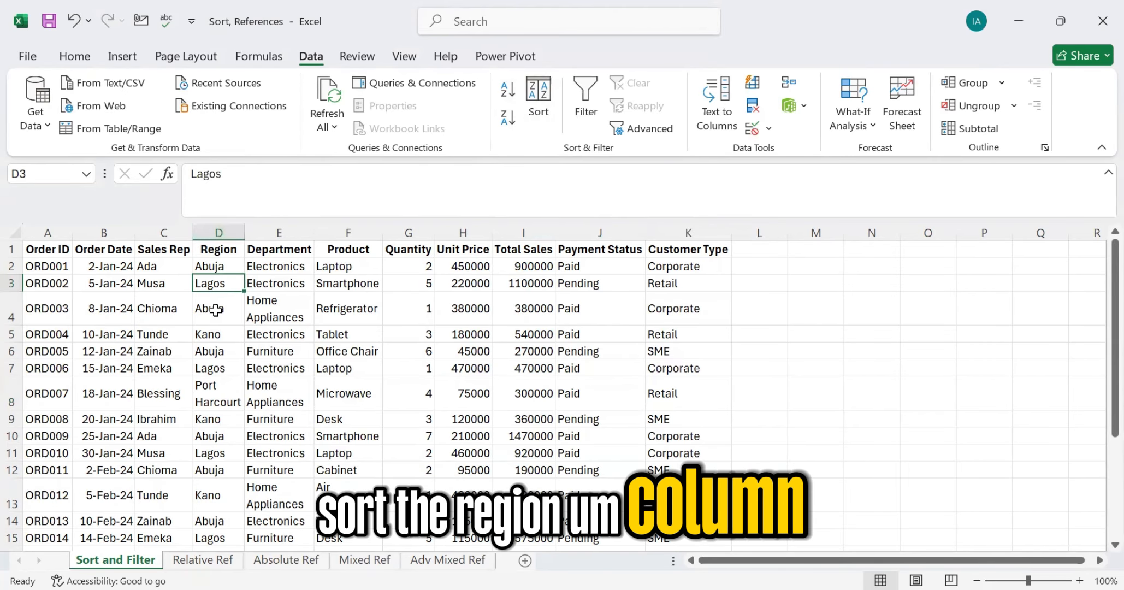
{"action": "left_click", "coordinate": [508, 98]}
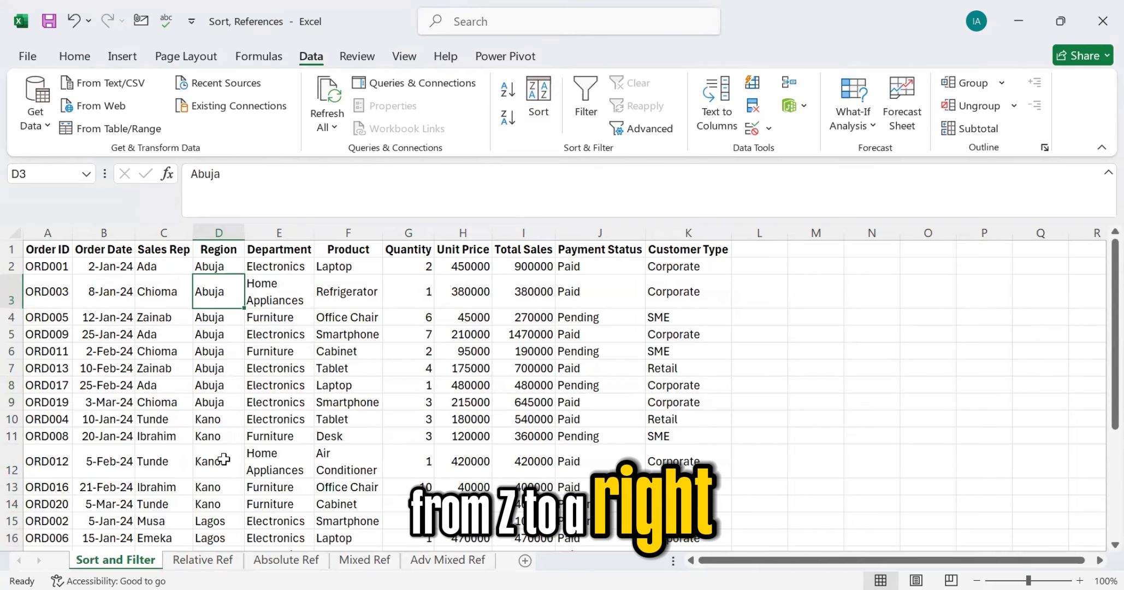
{"action": "left_click", "coordinate": [508, 117]}
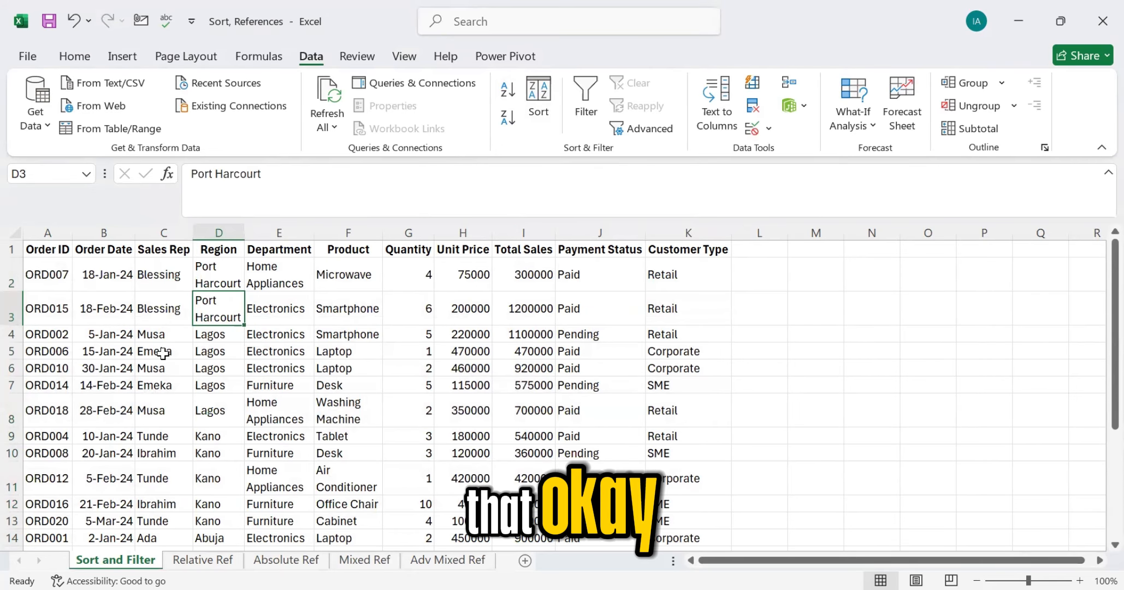
Step: Sort the order table by the Sales Rep column from A to Z, and re-sort it from Z to A
{"action": "left_click", "coordinate": [154, 276]}
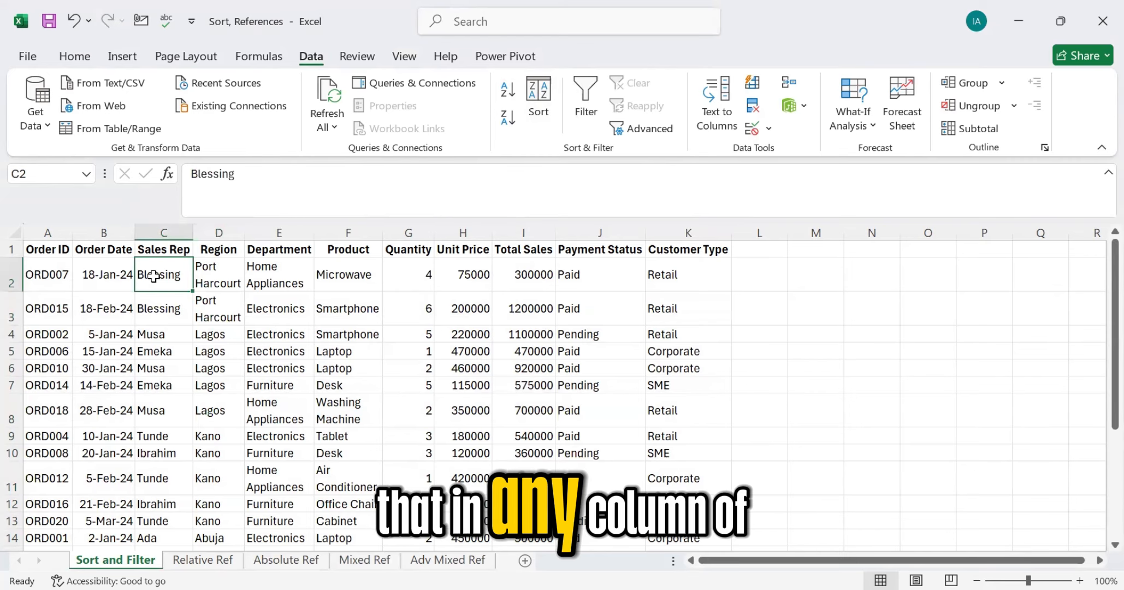
{"action": "left_click", "coordinate": [517, 94]}
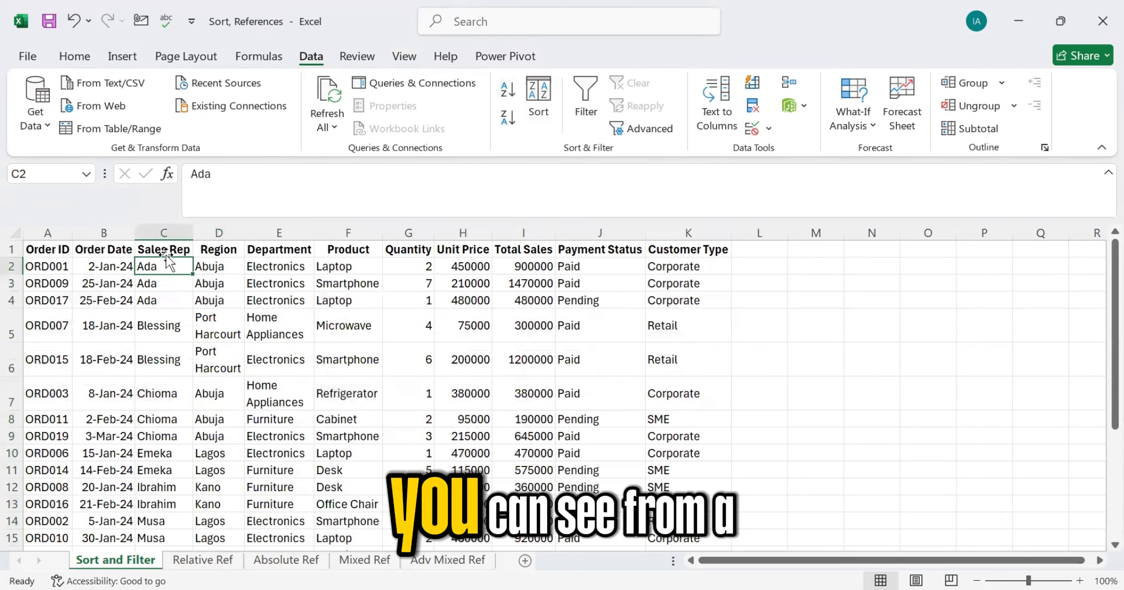
{"action": "scroll", "coordinate": [180, 423], "scroll_direction": "down", "scroll_amount": 5}
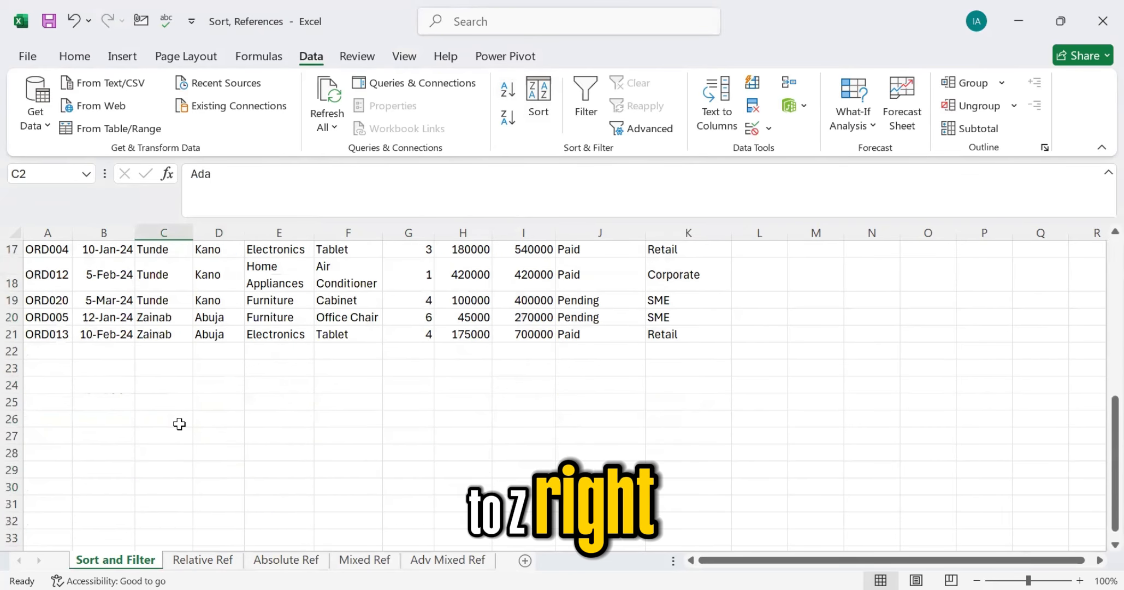
{"action": "scroll", "coordinate": [179, 423], "scroll_direction": "up", "scroll_amount": 5}
{"action": "left_click", "coordinate": [511, 112]}
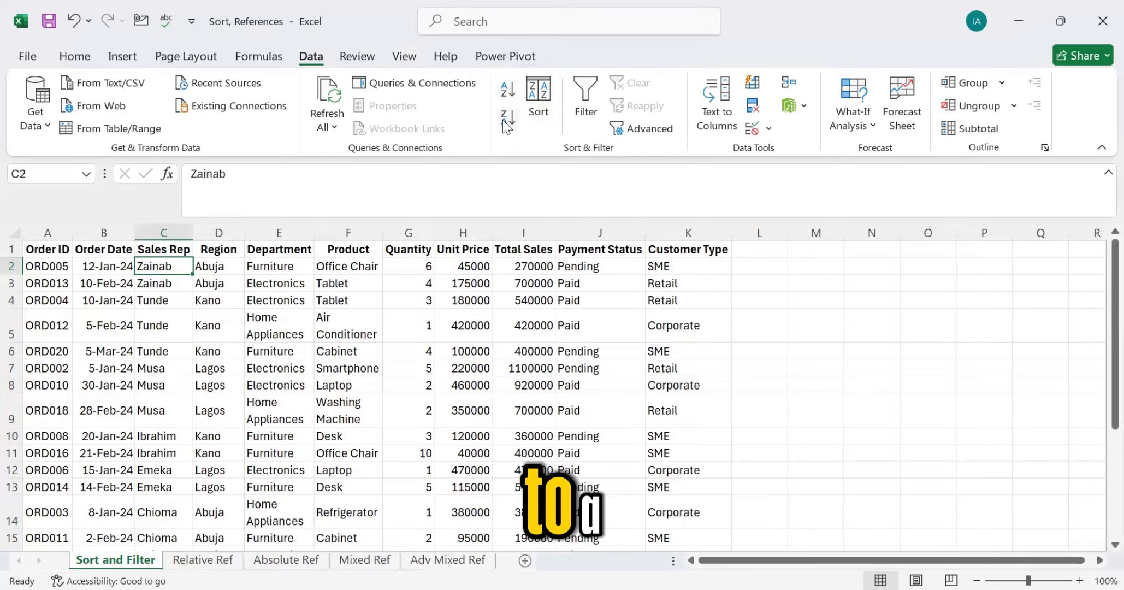
Step: Set up a custom sort whose first level is Region, sorted on Cell Values in A to Z order
{"action": "left_click", "coordinate": [540, 102]}
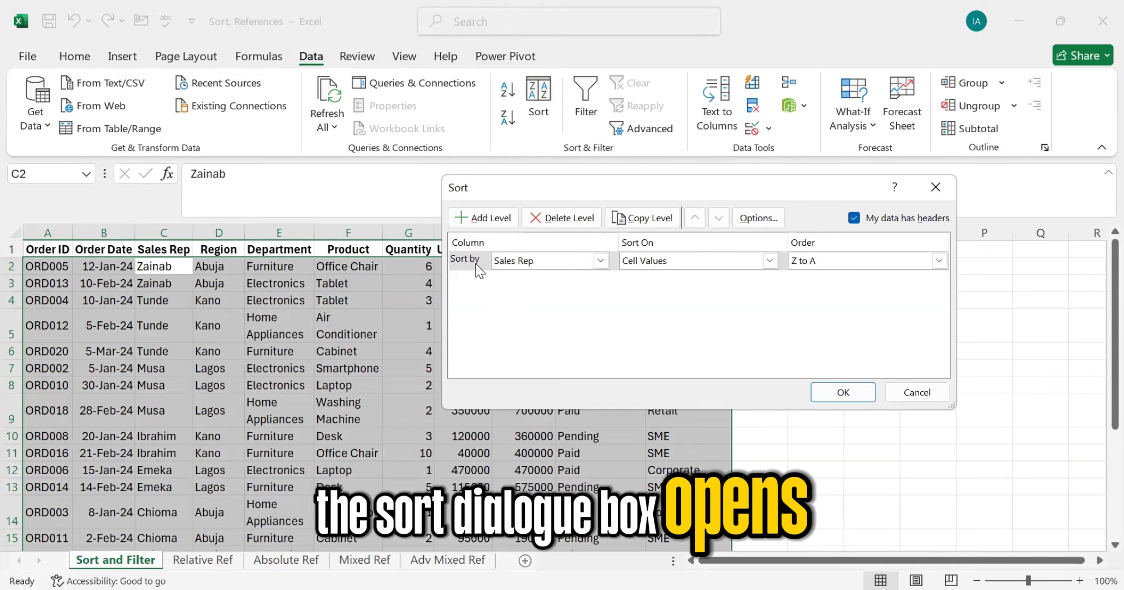
{"action": "left_click", "coordinate": [601, 260]}
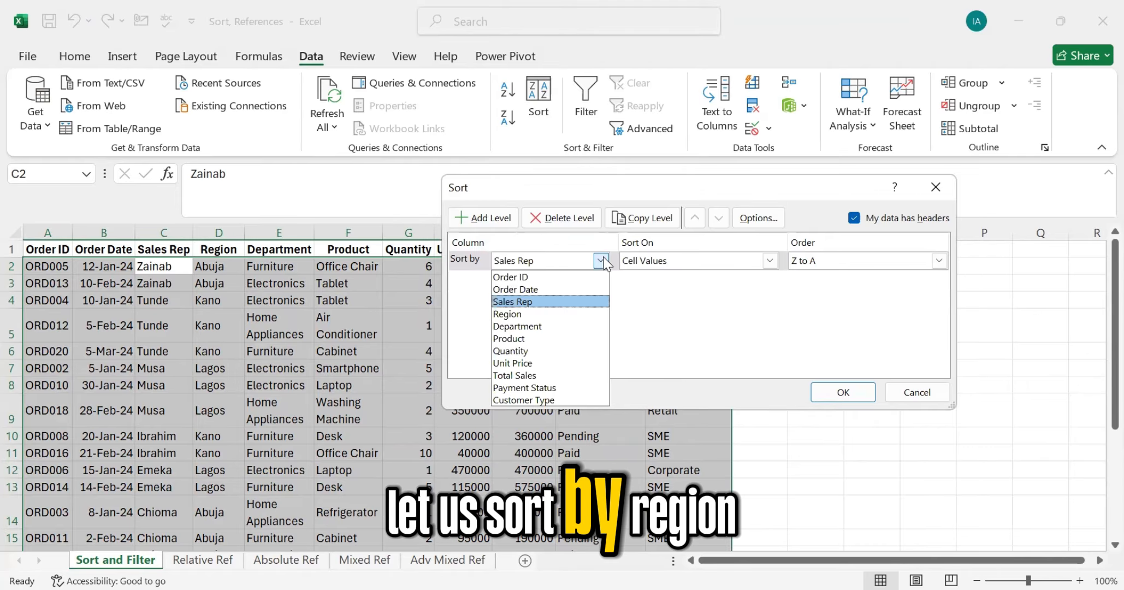
{"action": "left_click", "coordinate": [544, 314]}
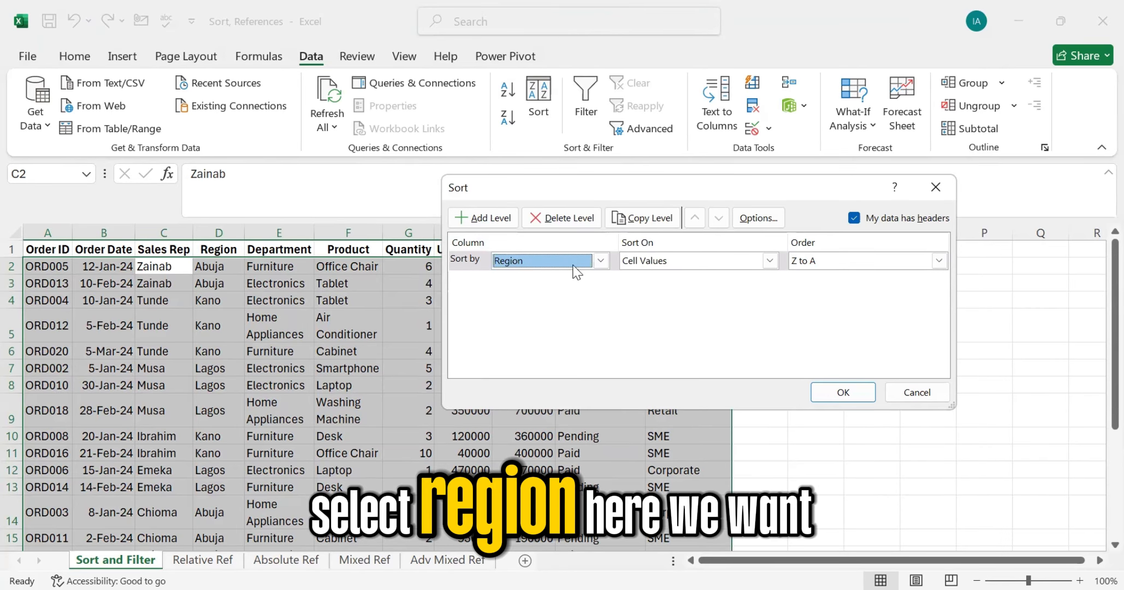
{"action": "left_click", "coordinate": [770, 261]}
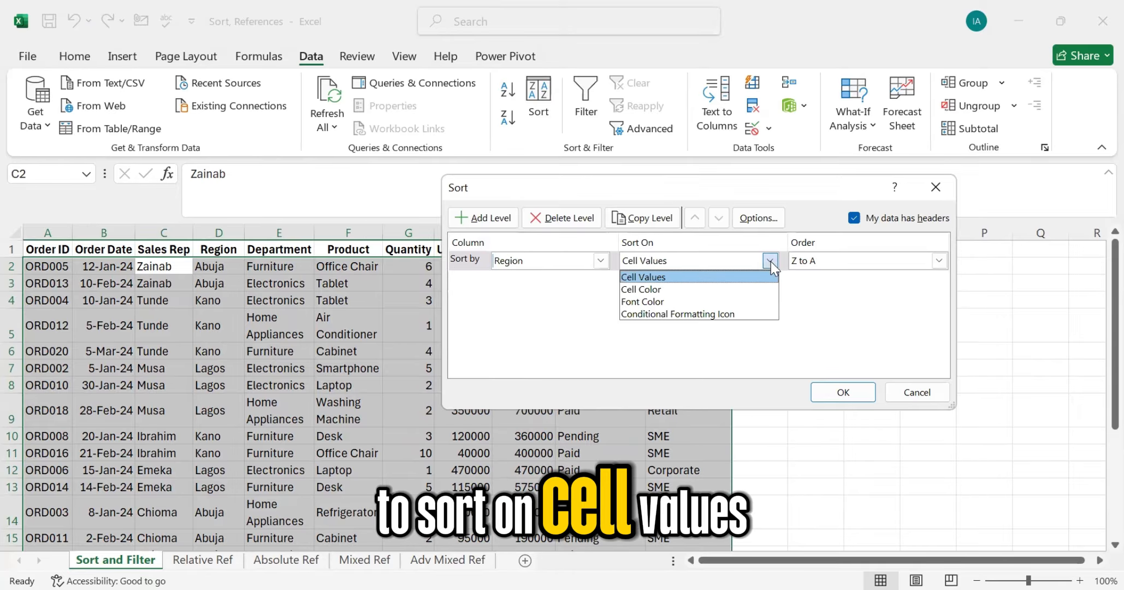
{"action": "left_click", "coordinate": [659, 277]}
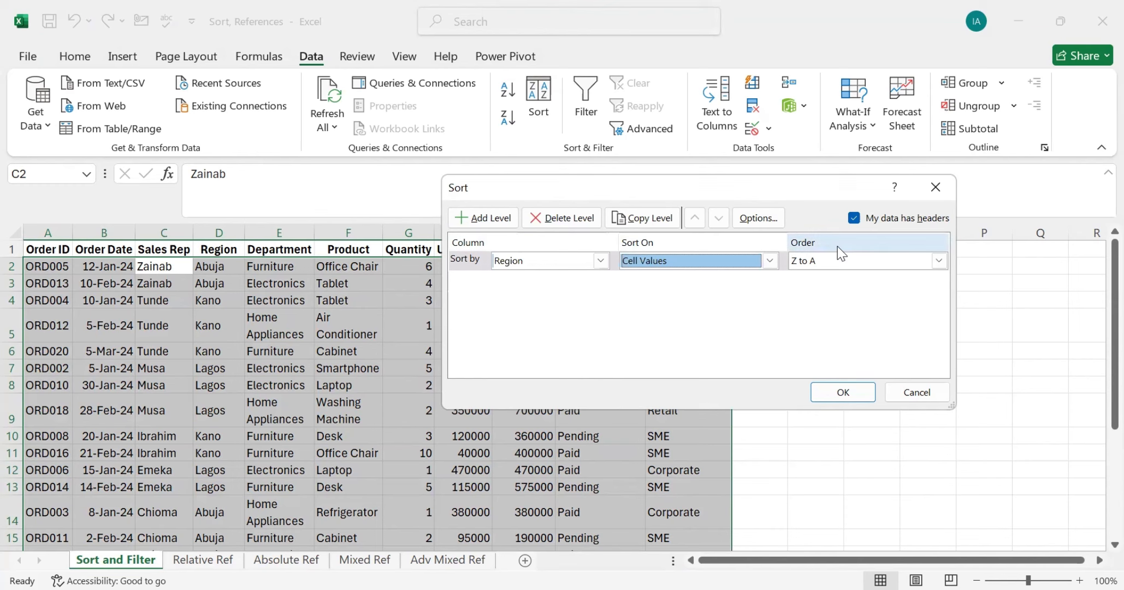
{"action": "left_click", "coordinate": [939, 261]}
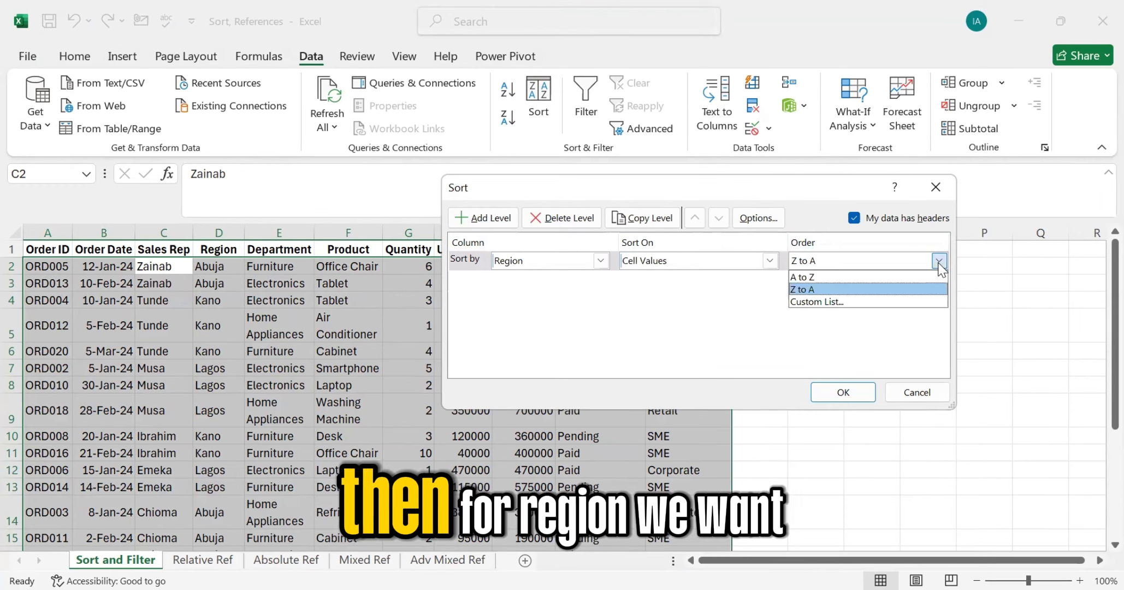
{"action": "left_click", "coordinate": [862, 278]}
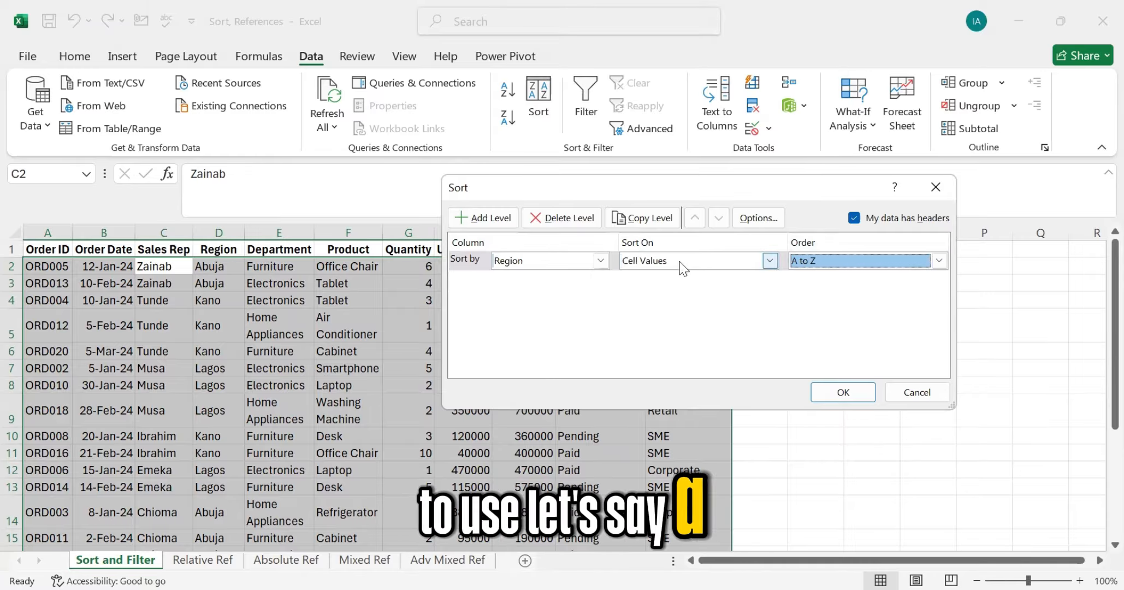
Step: Add a second sort level on Total Sales, Largest to Smallest, apply the custom sort and check the Region column
{"action": "left_click", "coordinate": [470, 213]}
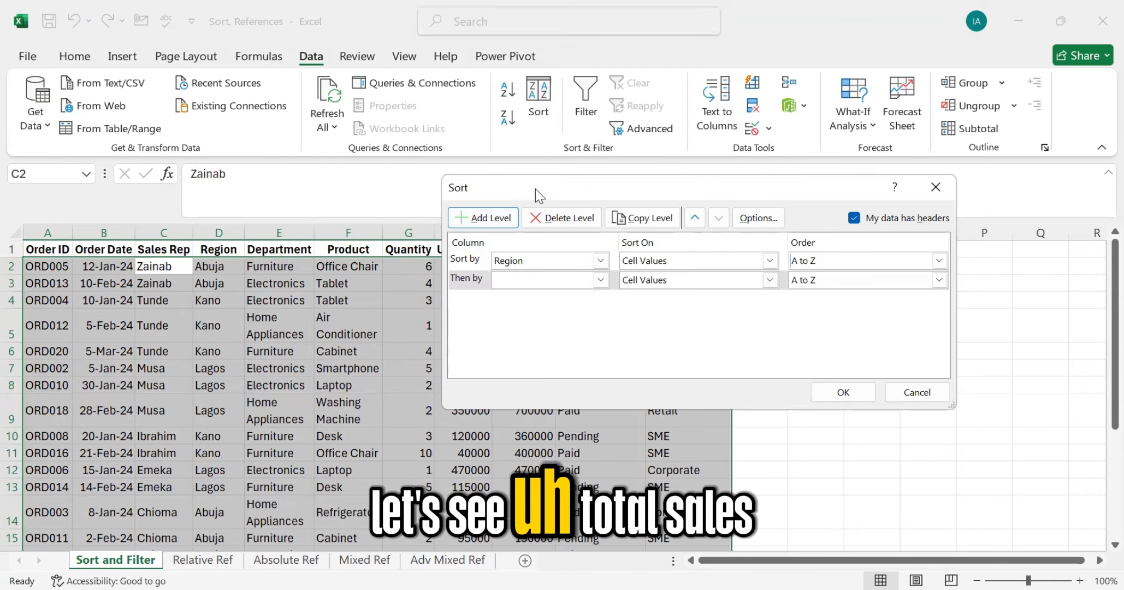
{"action": "left_click_drag", "start_coordinate": [536, 189], "coordinate": [488, 167]}
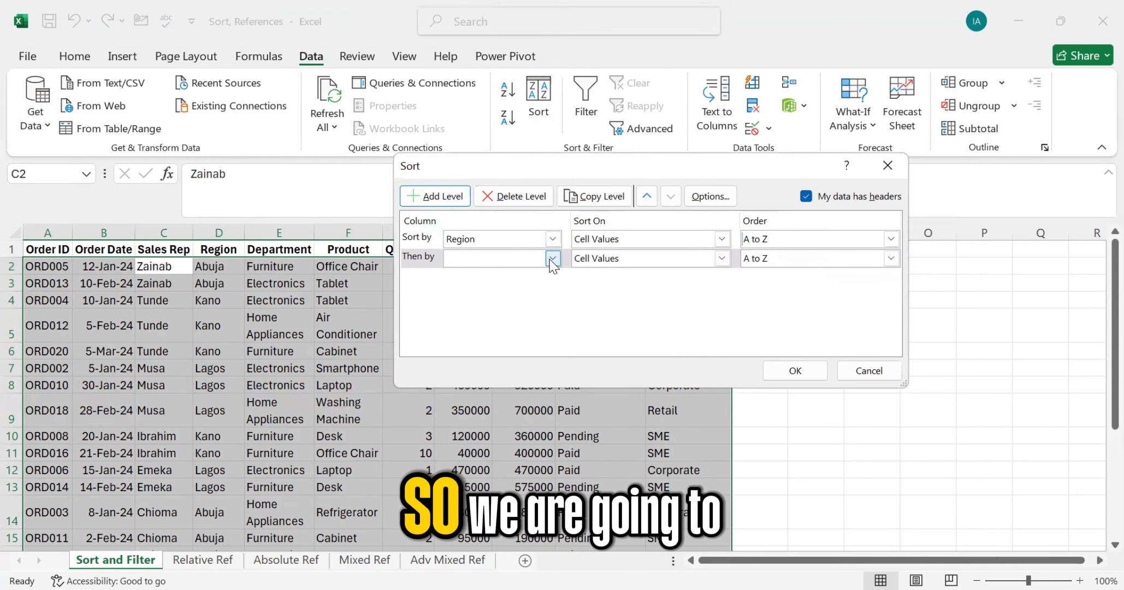
{"action": "left_click", "coordinate": [552, 258]}
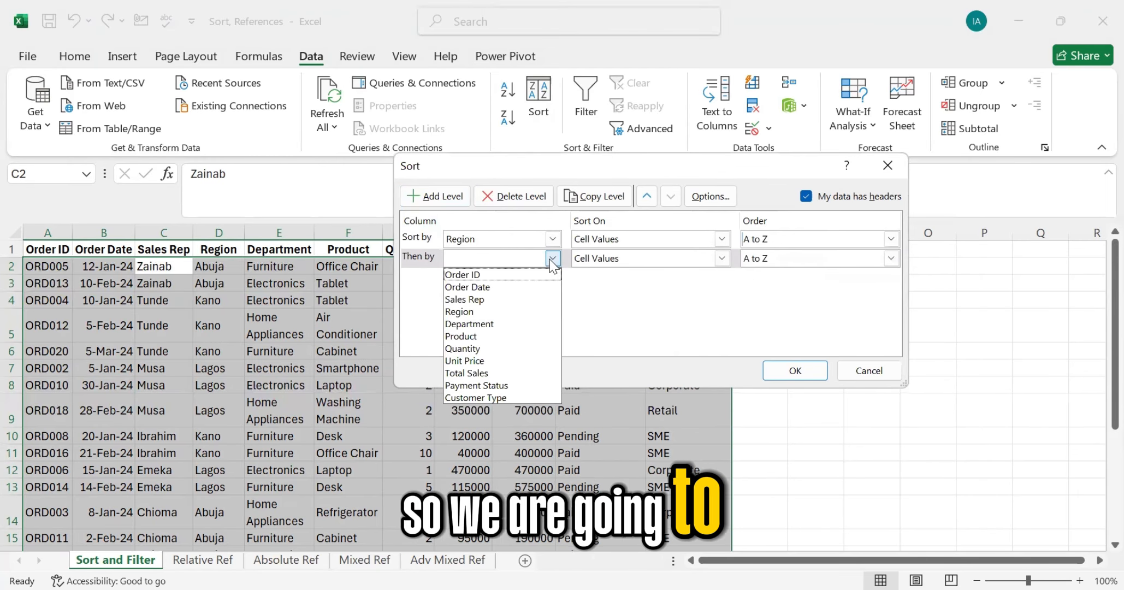
{"action": "left_click", "coordinate": [488, 373]}
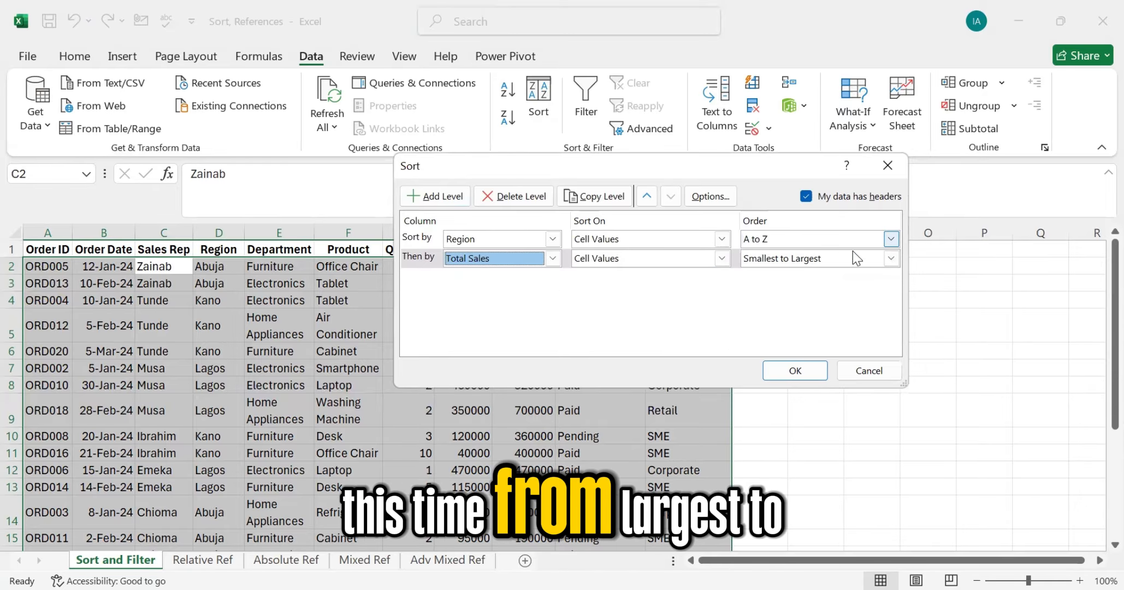
{"action": "left_click", "coordinate": [838, 259]}
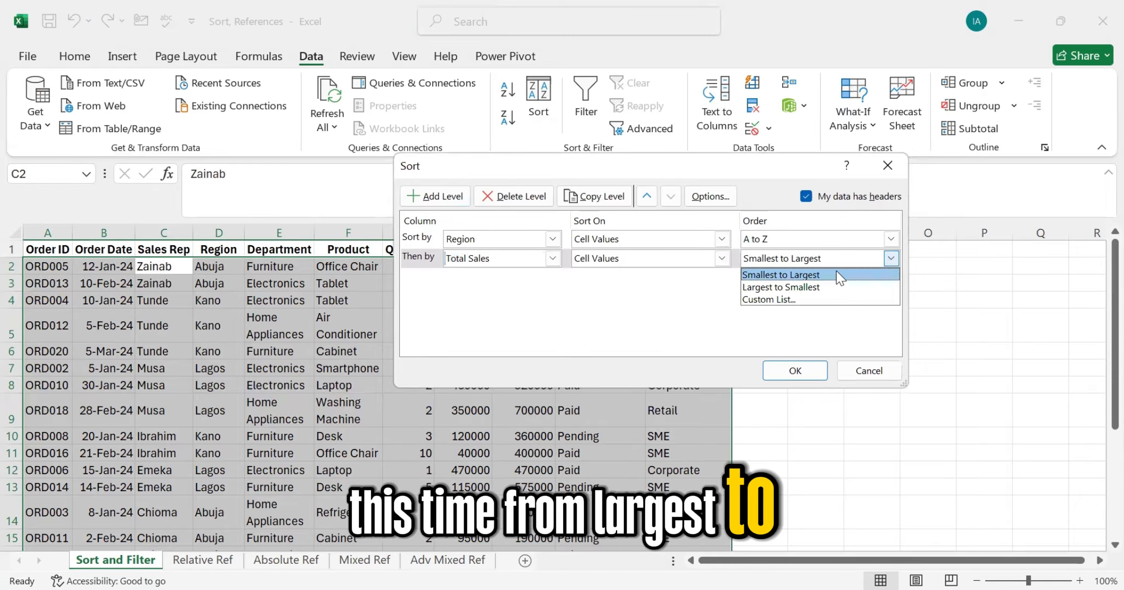
{"action": "left_click", "coordinate": [781, 287]}
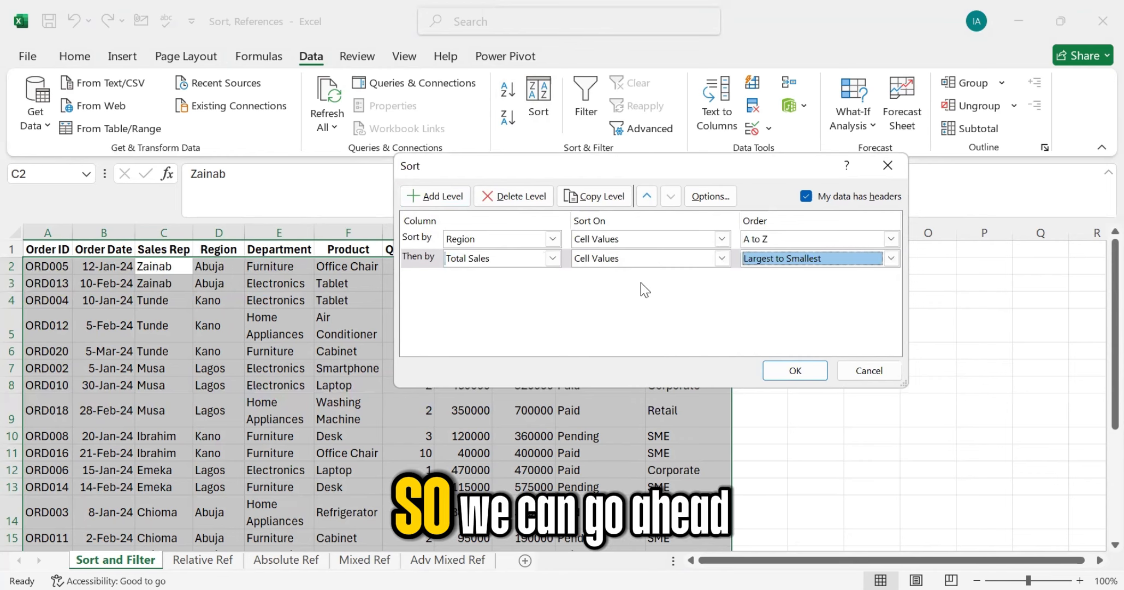
{"action": "left_click", "coordinate": [796, 371]}
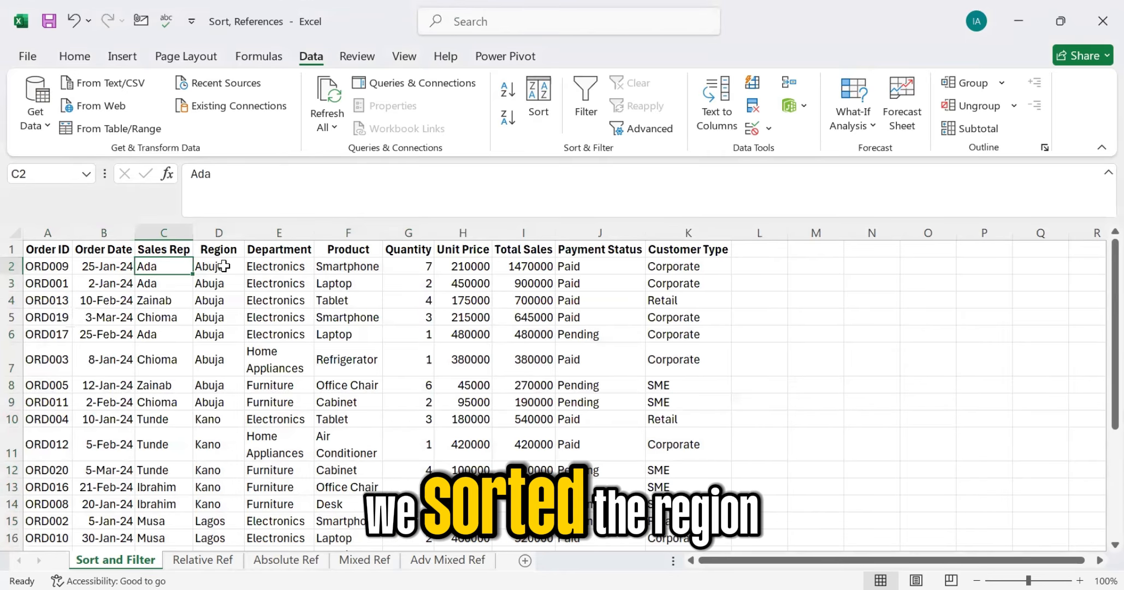
{"action": "left_click_drag", "start_coordinate": [224, 266], "coordinate": [223, 459]}
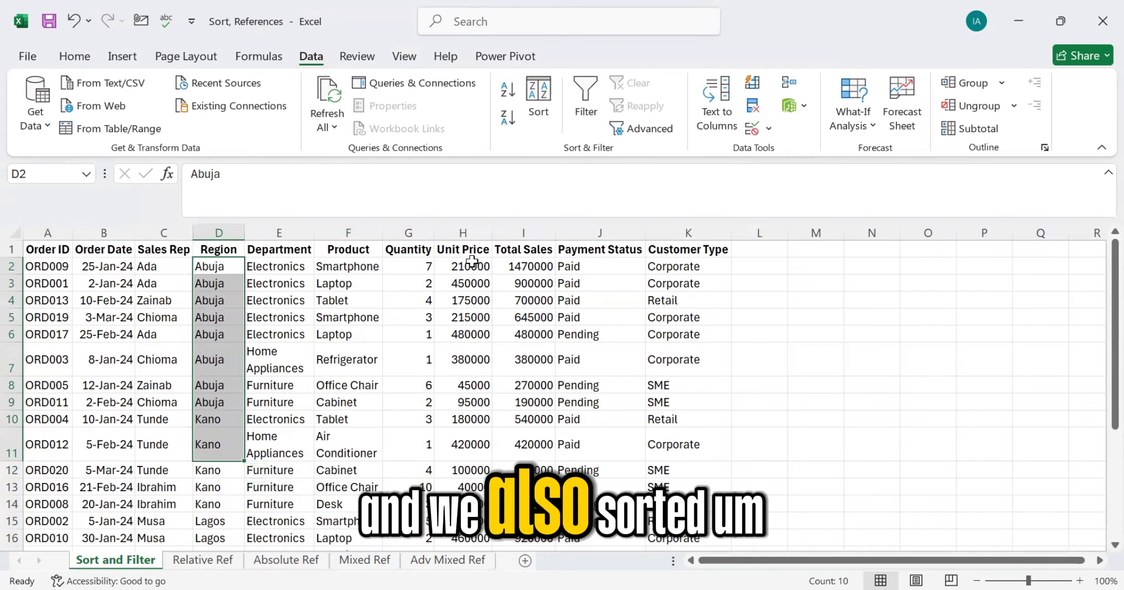
Step: Format the Total Sales values as Accounting with thousands separators and two decimal places
{"action": "left_click", "coordinate": [527, 267]}
{"action": "mouse_move", "coordinate": [530, 283]}
{"action": "left_mouse_down"}
{"action": "mouse_move", "coordinate": [533, 439]}
{"action": "mouse_move", "coordinate": [530, 281]}
{"action": "left_mouse_up"}
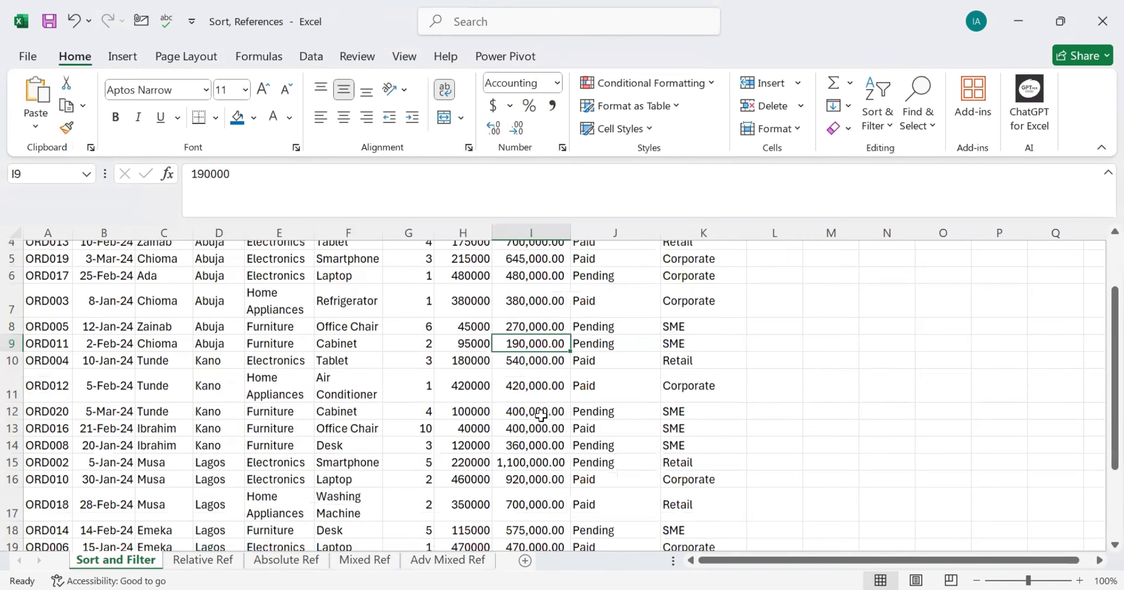
{"action": "scroll", "coordinate": [293, 347], "scroll_direction": "up", "scroll_amount": 2}
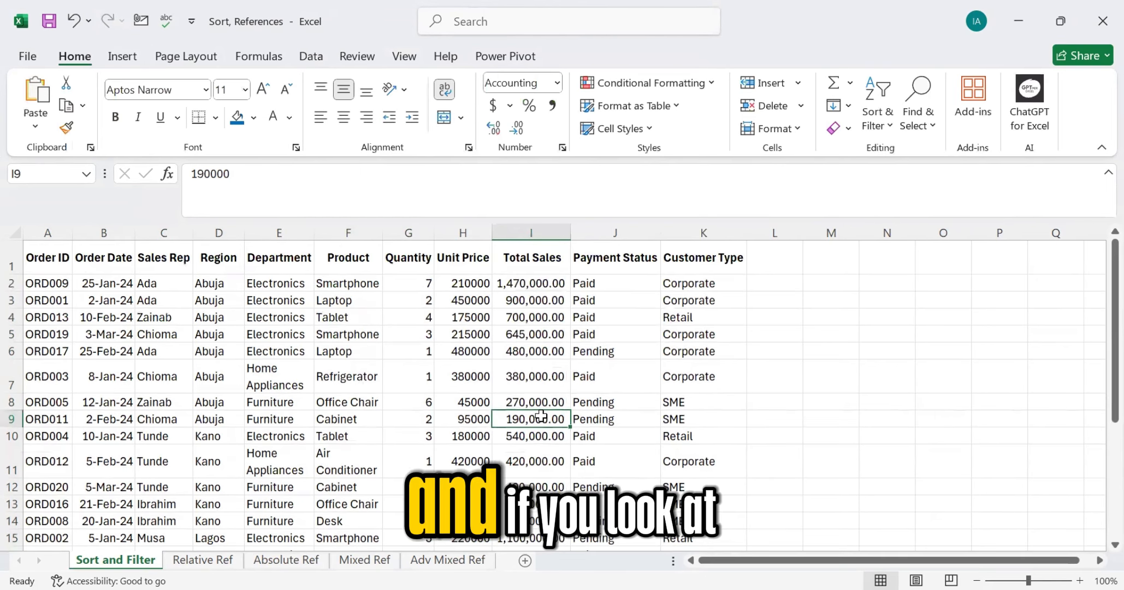
Step: Examine the Abuja, Kano, Lagos and Port Harcourt row groups to compare how Total Sales is ordered within each region
{"action": "left_click_drag", "start_coordinate": [203, 282], "coordinate": [547, 418]}
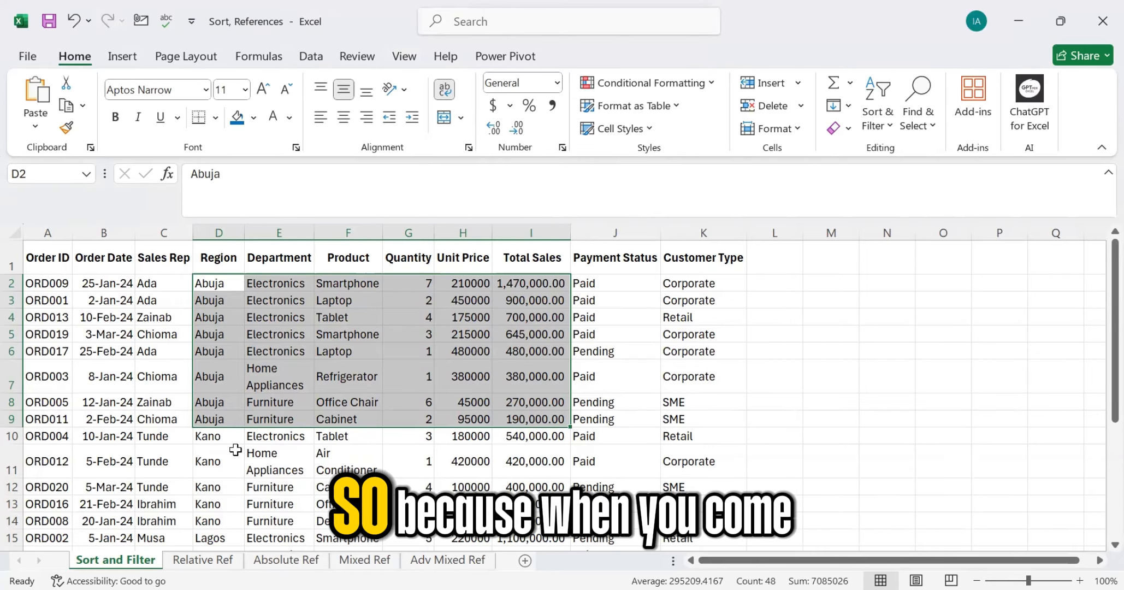
{"action": "left_click_drag", "start_coordinate": [218, 436], "coordinate": [530, 521]}
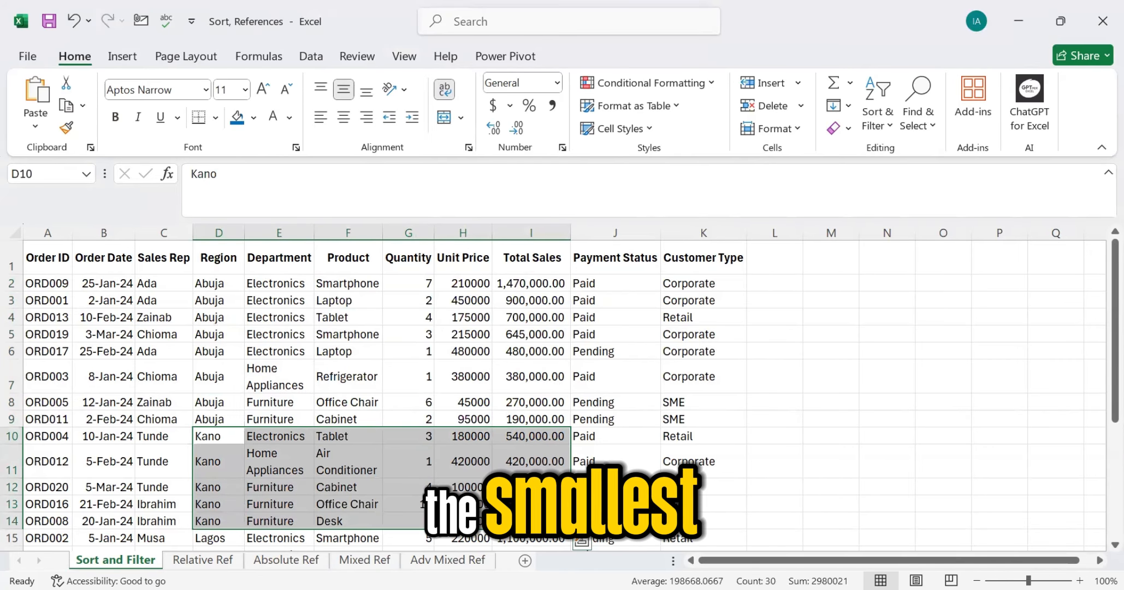
{"action": "scroll", "coordinate": [212, 371], "scroll_direction": "down", "scroll_amount": 3}
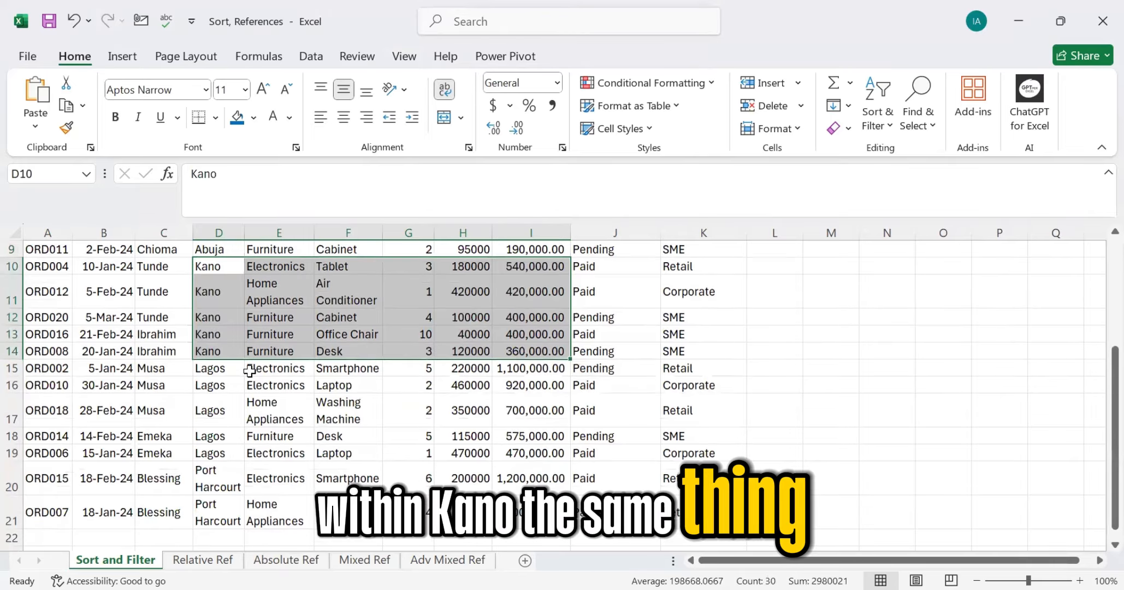
{"action": "left_click_drag", "start_coordinate": [212, 371], "coordinate": [537, 449]}
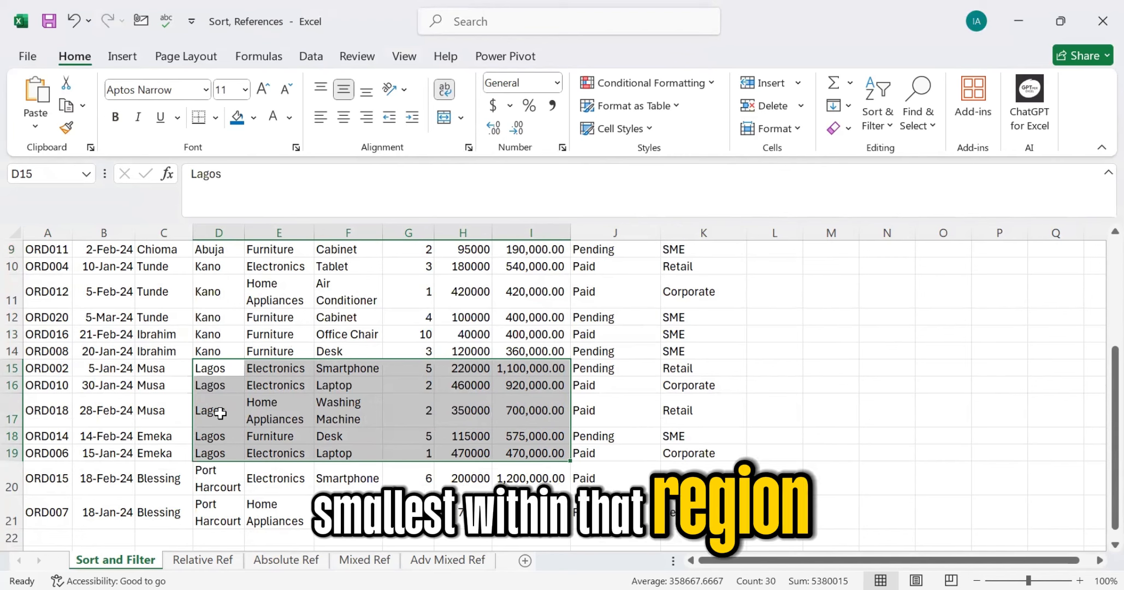
{"action": "scroll", "coordinate": [239, 409], "scroll_direction": "down", "scroll_amount": 1}
{"action": "left_click_drag", "start_coordinate": [207, 388], "coordinate": [494, 428]}
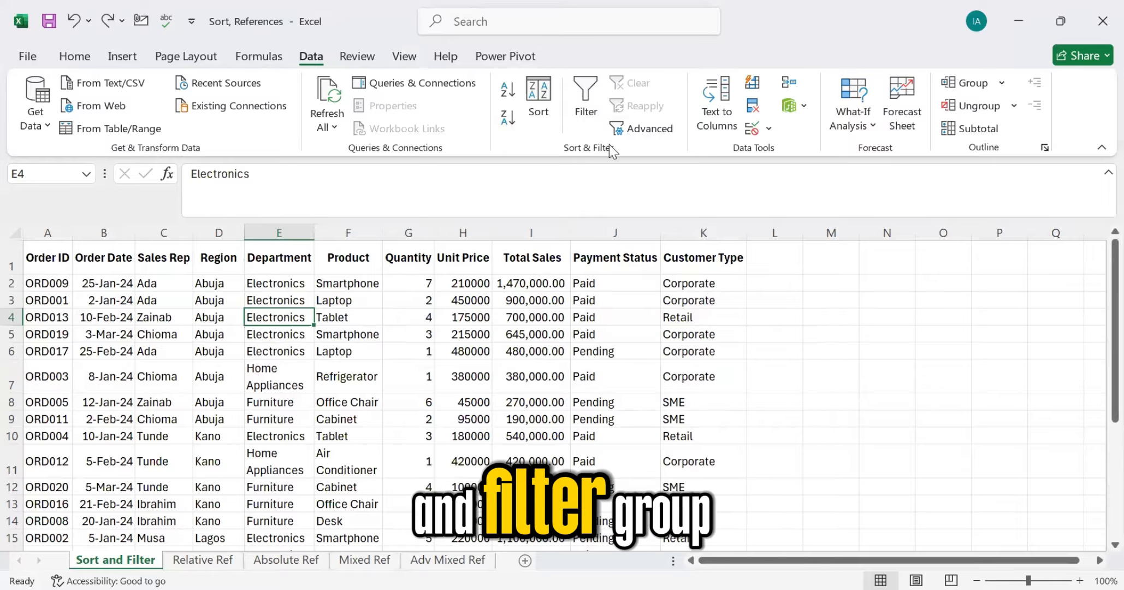
Step: Turn on filtering for the order table's header row and look through the records
{"action": "left_click", "coordinate": [586, 101]}
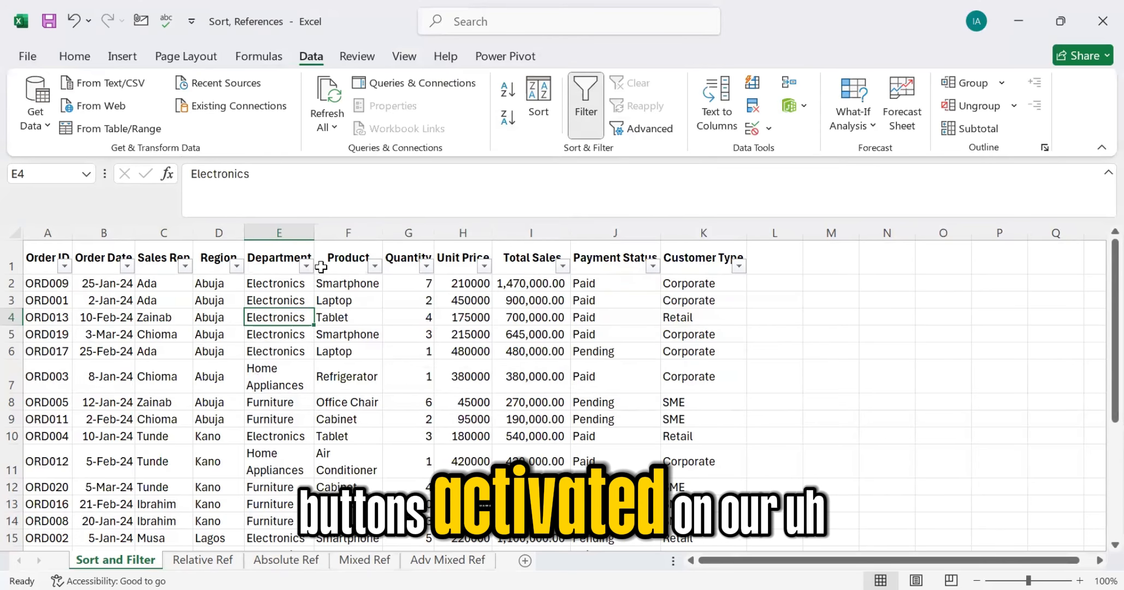
{"action": "scroll", "coordinate": [331, 334], "scroll_direction": "down", "scroll_amount": 3}
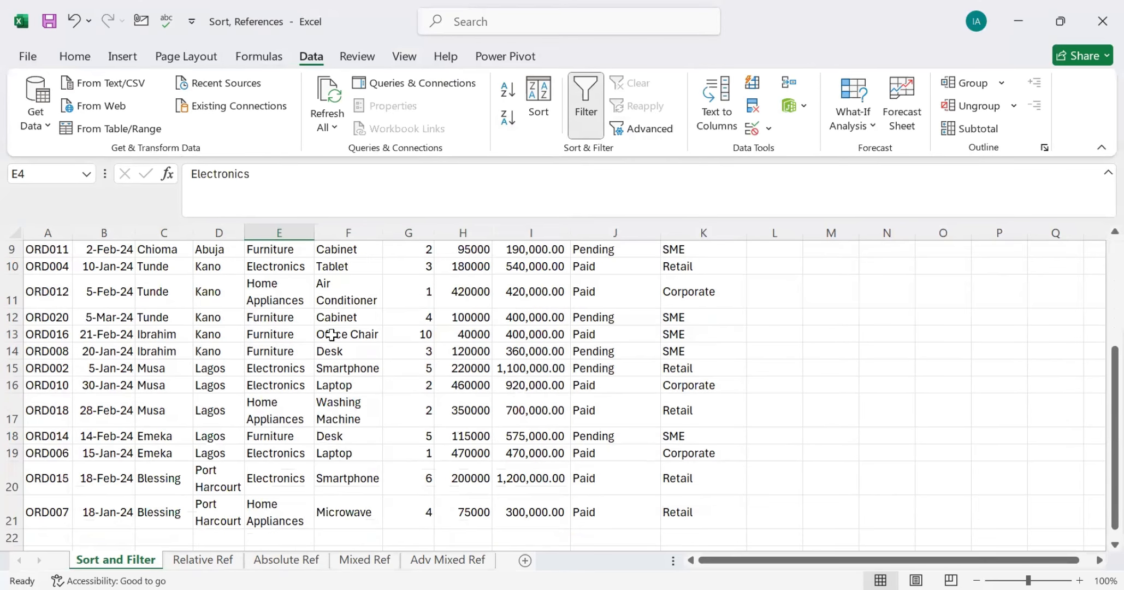
{"action": "scroll", "coordinate": [331, 334], "scroll_direction": "up", "scroll_amount": 3}
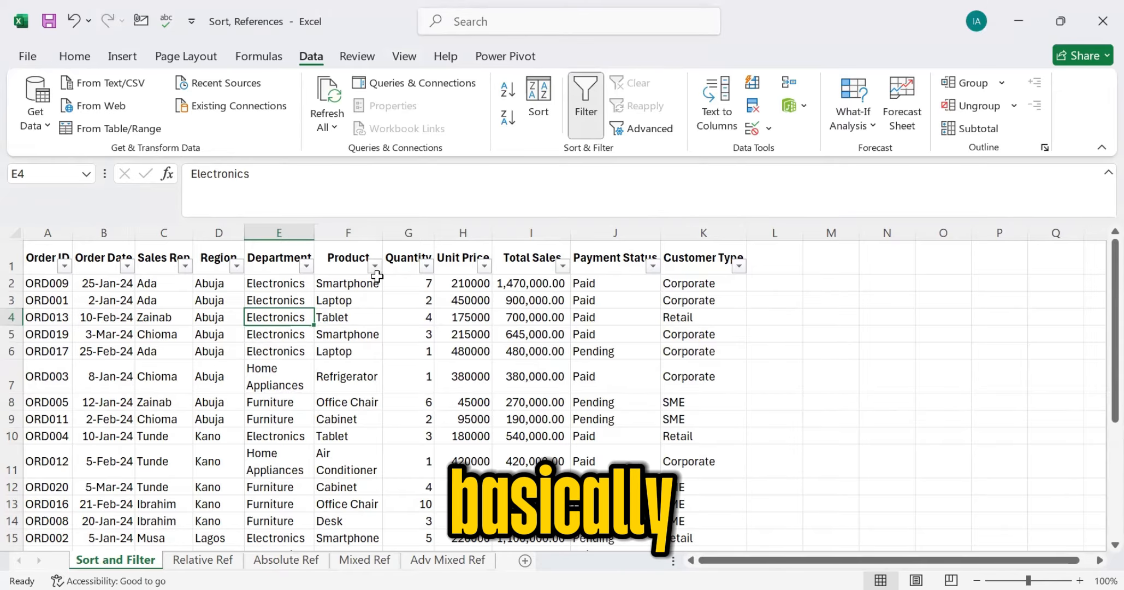
Step: Filter the Product column to show only Laptop orders
{"action": "left_click", "coordinate": [375, 265]}
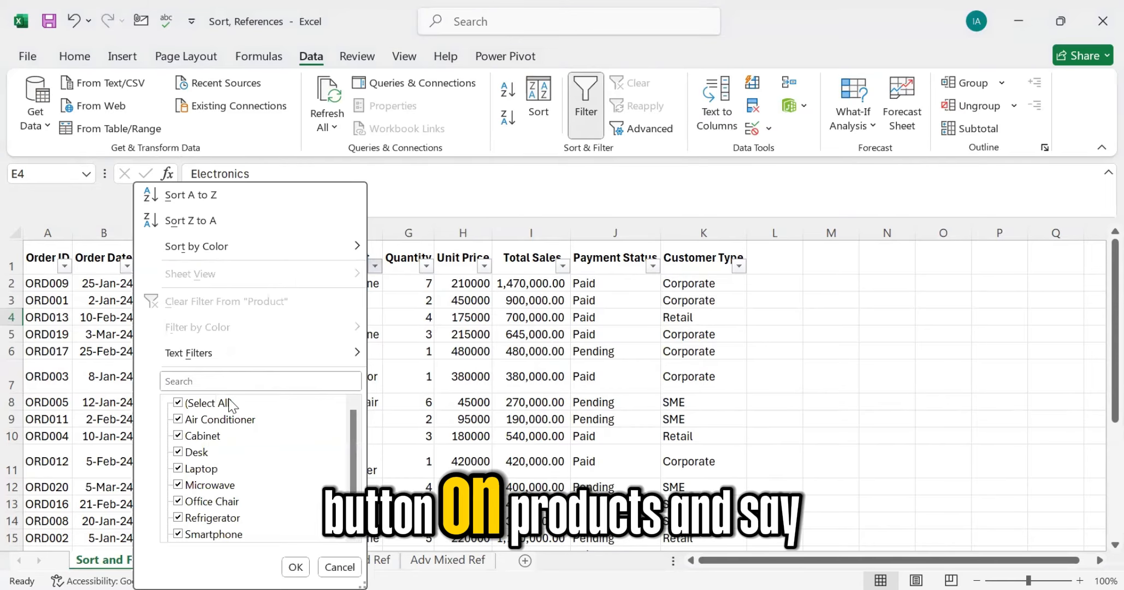
{"action": "left_click", "coordinate": [179, 403]}
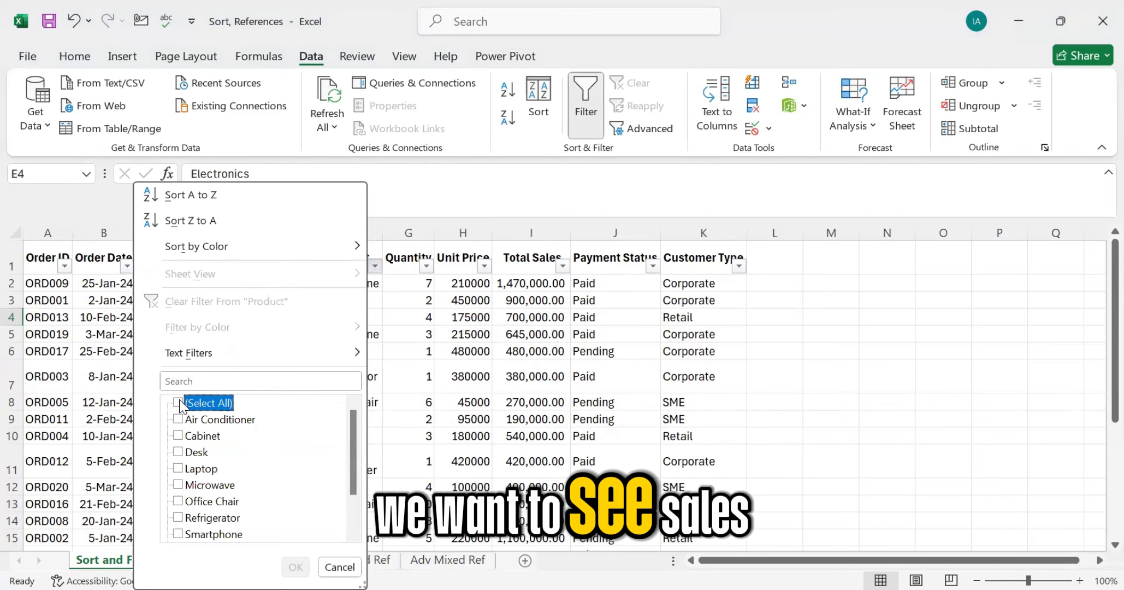
{"action": "left_click", "coordinate": [182, 469]}
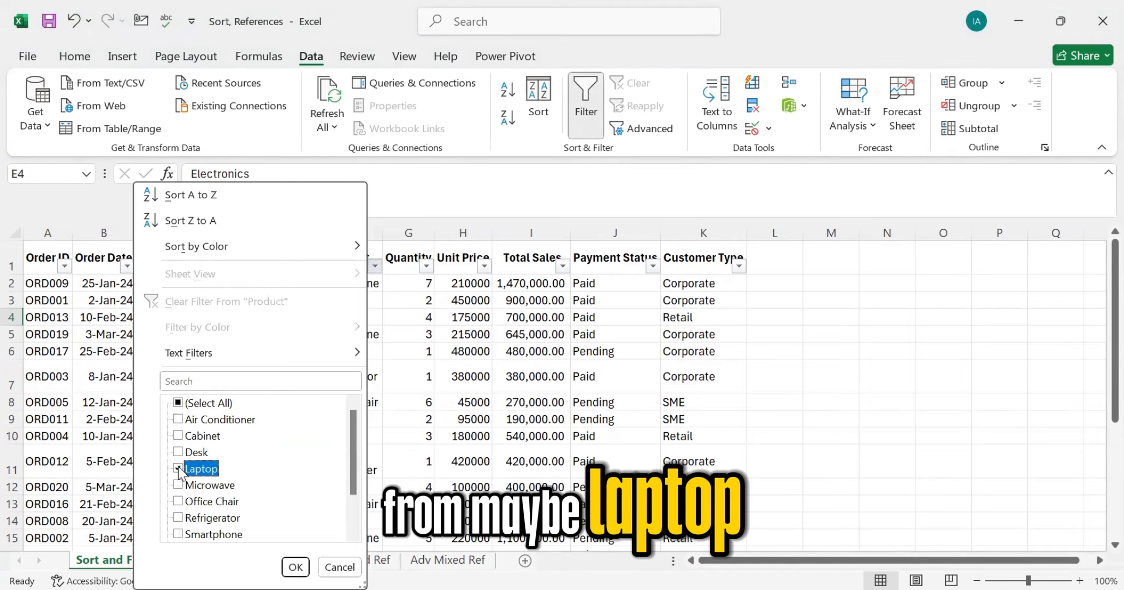
{"action": "left_click", "coordinate": [295, 566]}
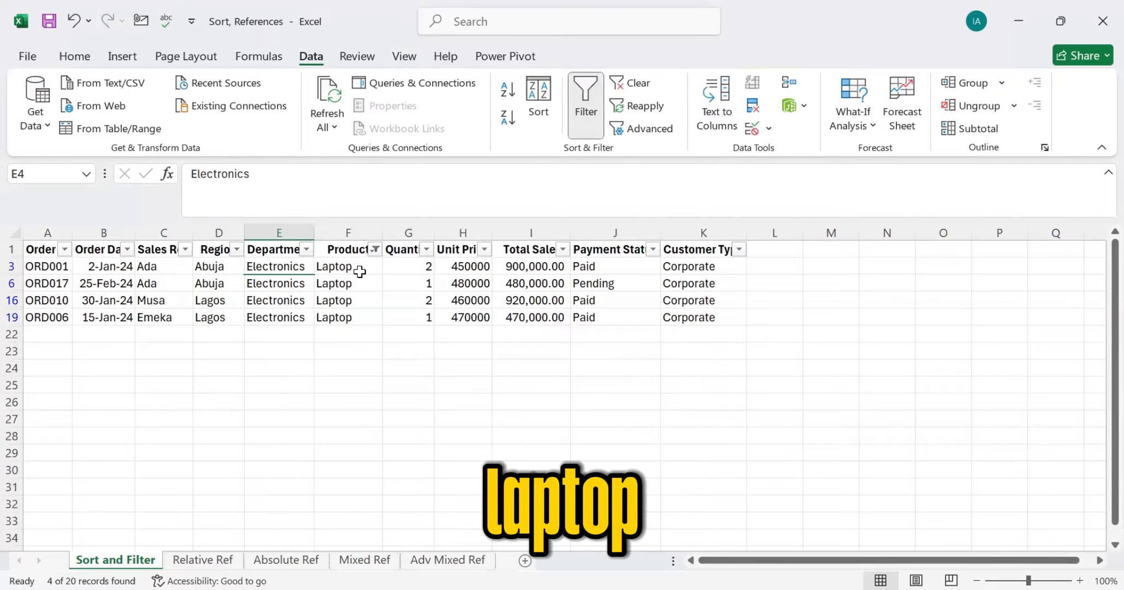
Step: Narrow the filtered orders further by filtering the Region column to Lagos only
{"action": "left_click", "coordinate": [236, 252]}
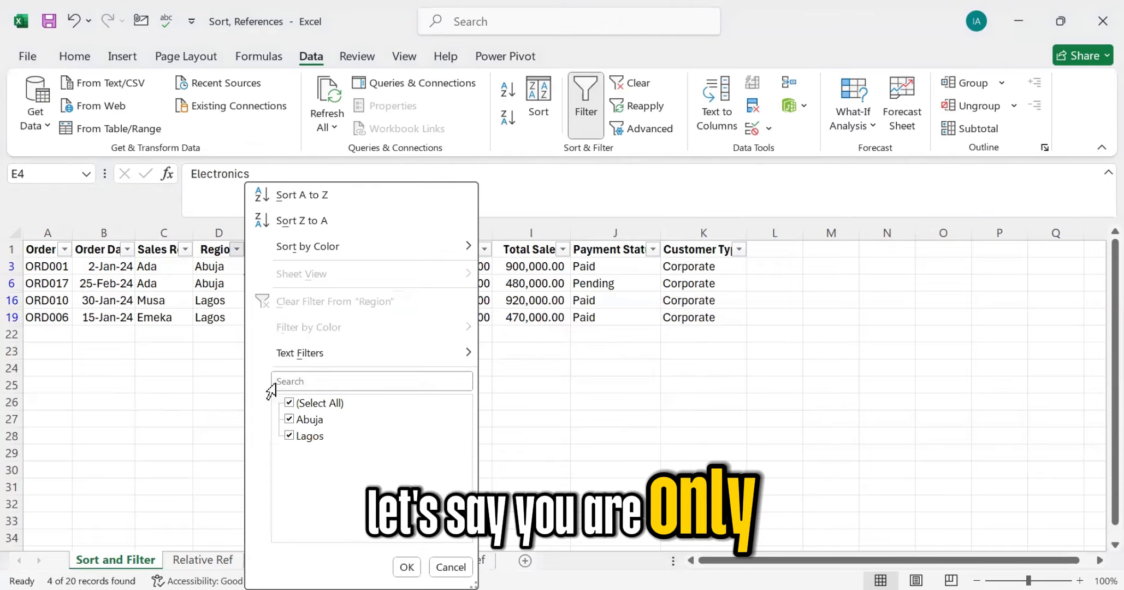
{"action": "left_click", "coordinate": [289, 403]}
{"action": "left_click", "coordinate": [290, 435]}
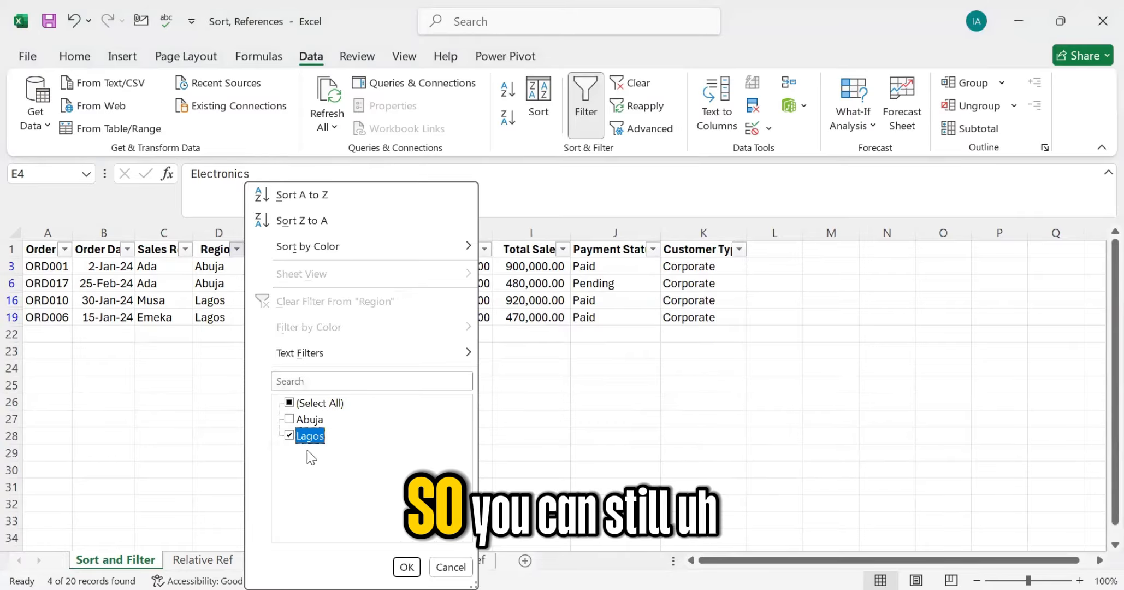
{"action": "left_click", "coordinate": [414, 567]}
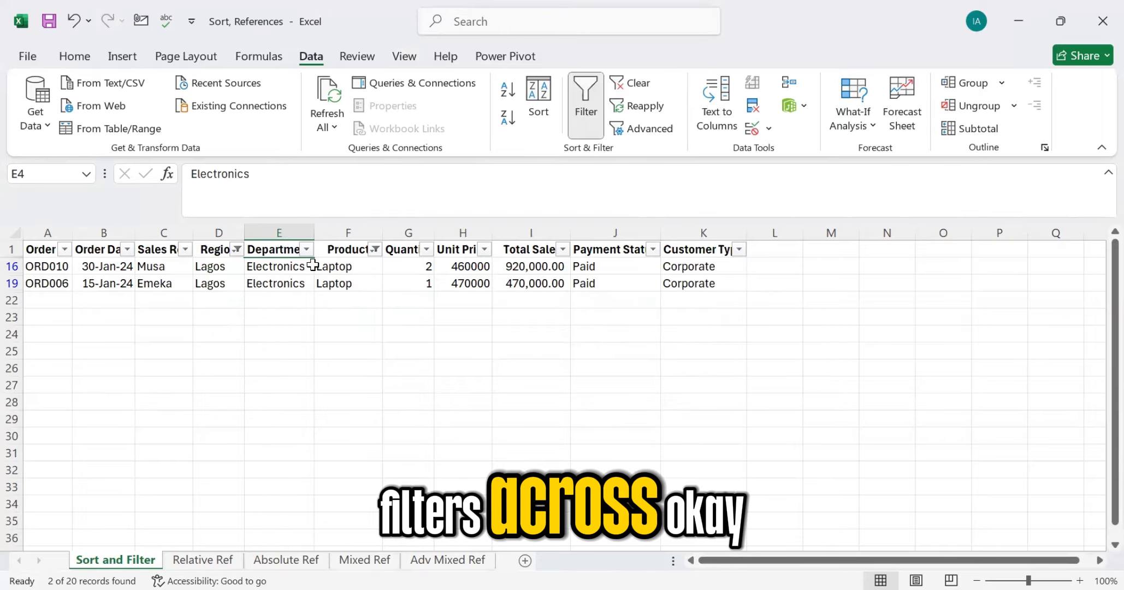
Step: Clear the Region and Product filters and look through the full order table
{"action": "left_click", "coordinate": [234, 250]}
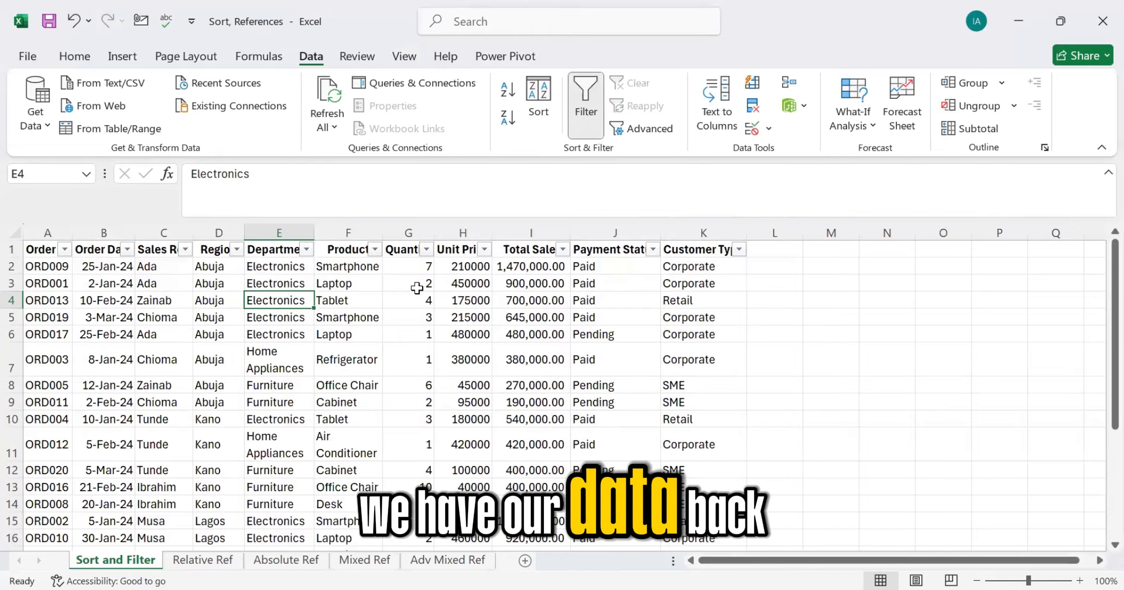
{"action": "scroll", "coordinate": [304, 404], "scroll_direction": "down", "scroll_amount": 3}
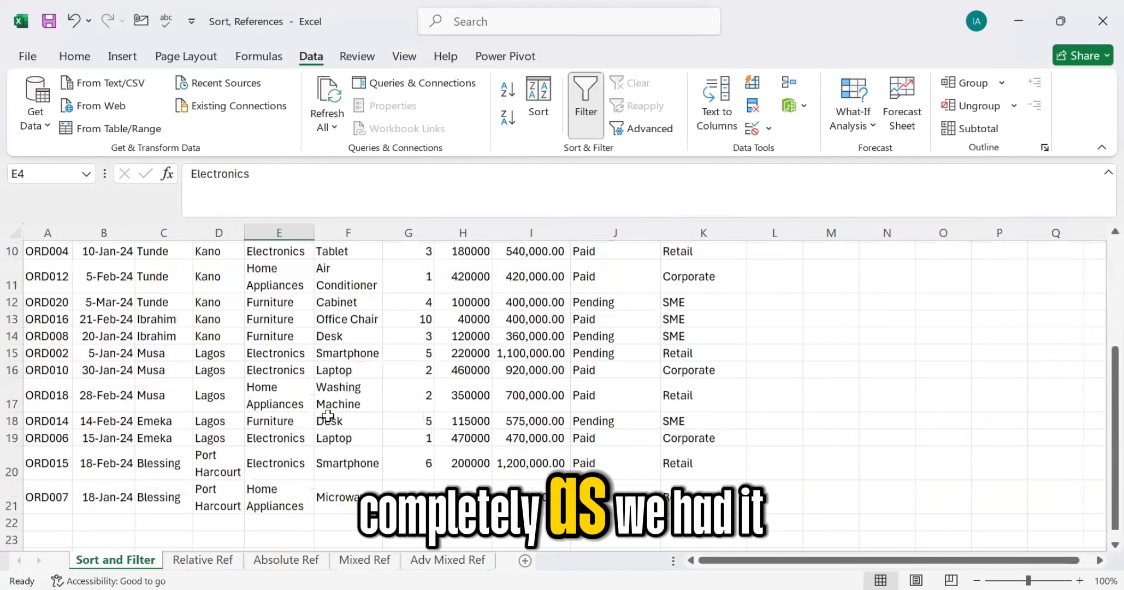
{"action": "scroll", "coordinate": [328, 417], "scroll_direction": "up", "scroll_amount": 3}
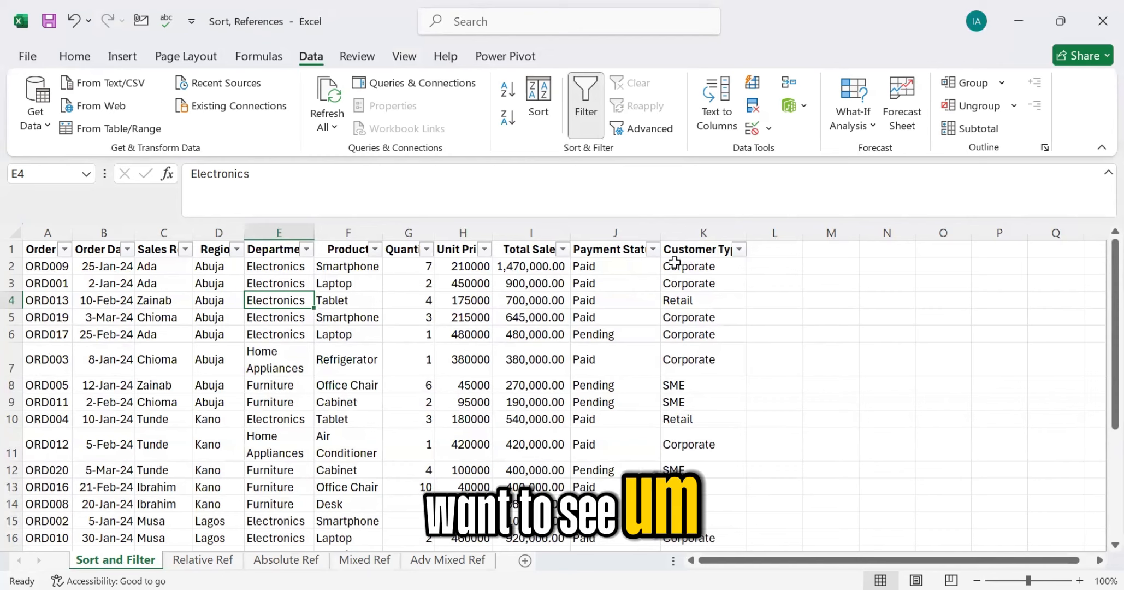
Step: Filter the Payment Status column to Paid only, and clear that filter after reviewing the rows
{"action": "left_click", "coordinate": [650, 253]}
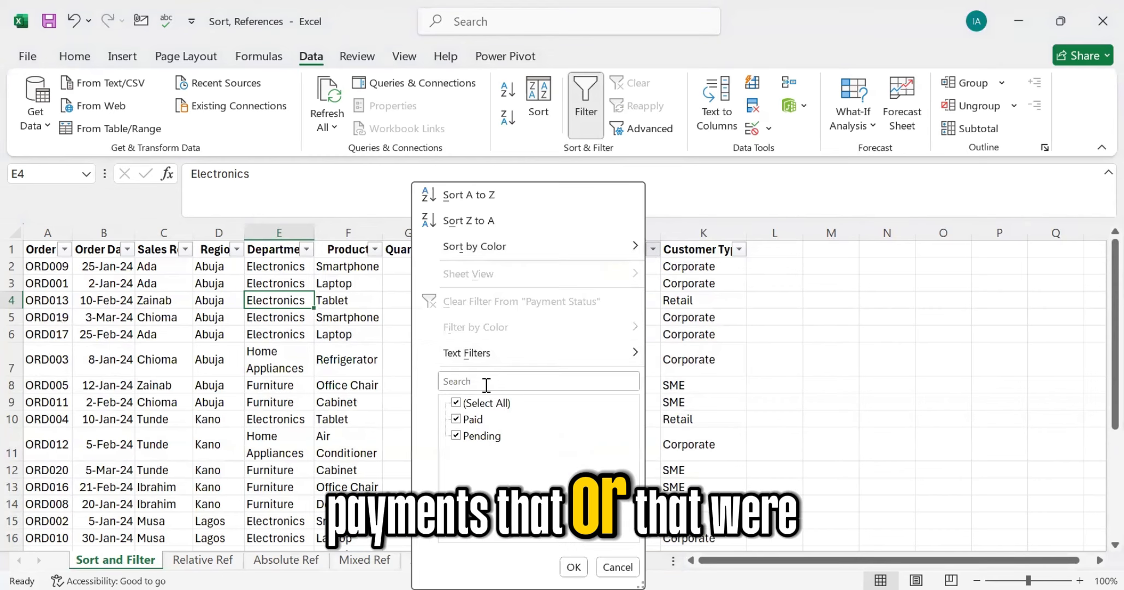
{"action": "left_click", "coordinate": [458, 403]}
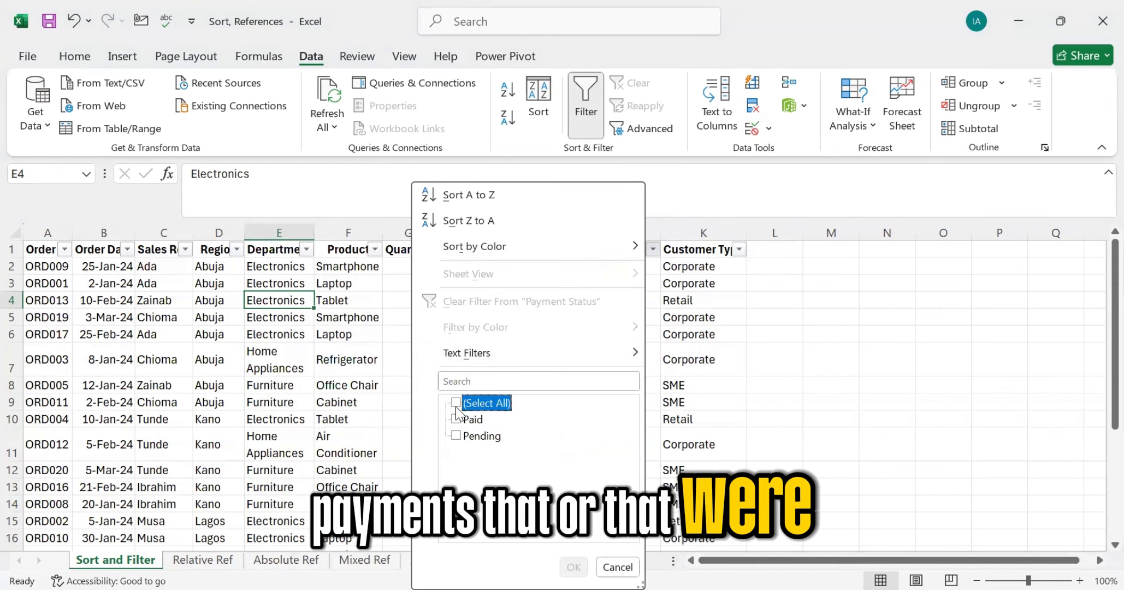
{"action": "left_click", "coordinate": [456, 419]}
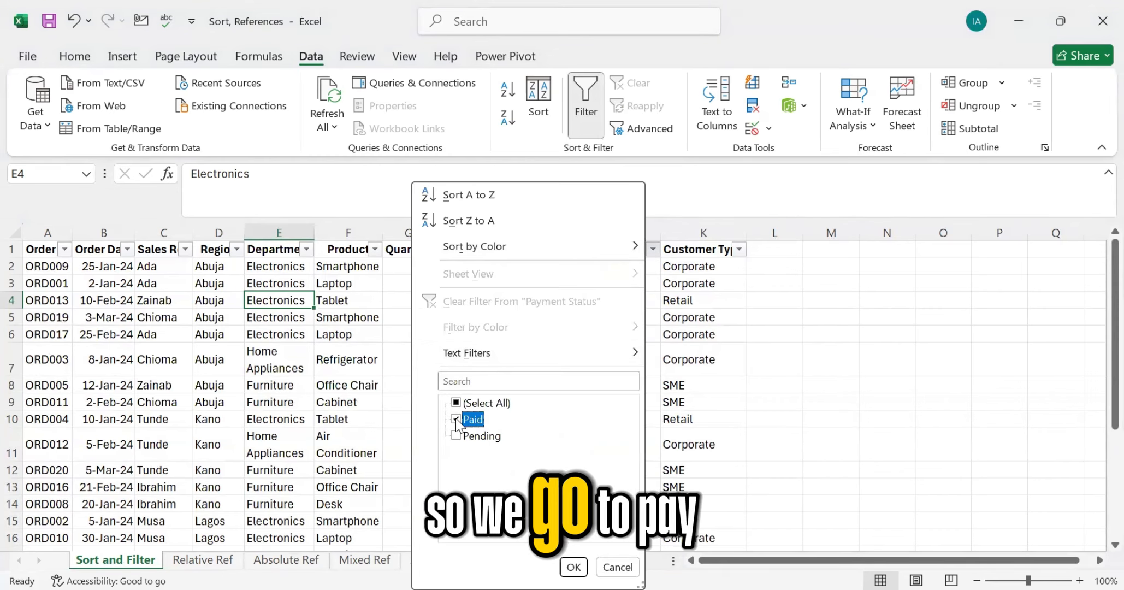
{"action": "left_click", "coordinate": [578, 568]}
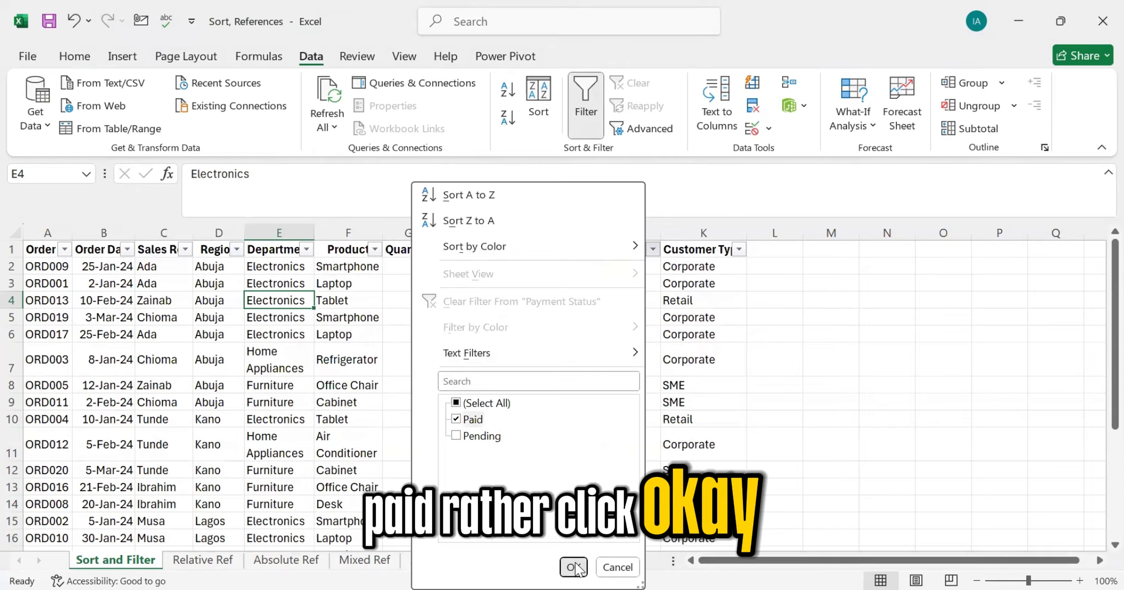
{"action": "scroll", "coordinate": [590, 377], "scroll_direction": "down", "scroll_amount": 3}
{"action": "scroll", "coordinate": [590, 376], "scroll_direction": "up", "scroll_amount": 3}
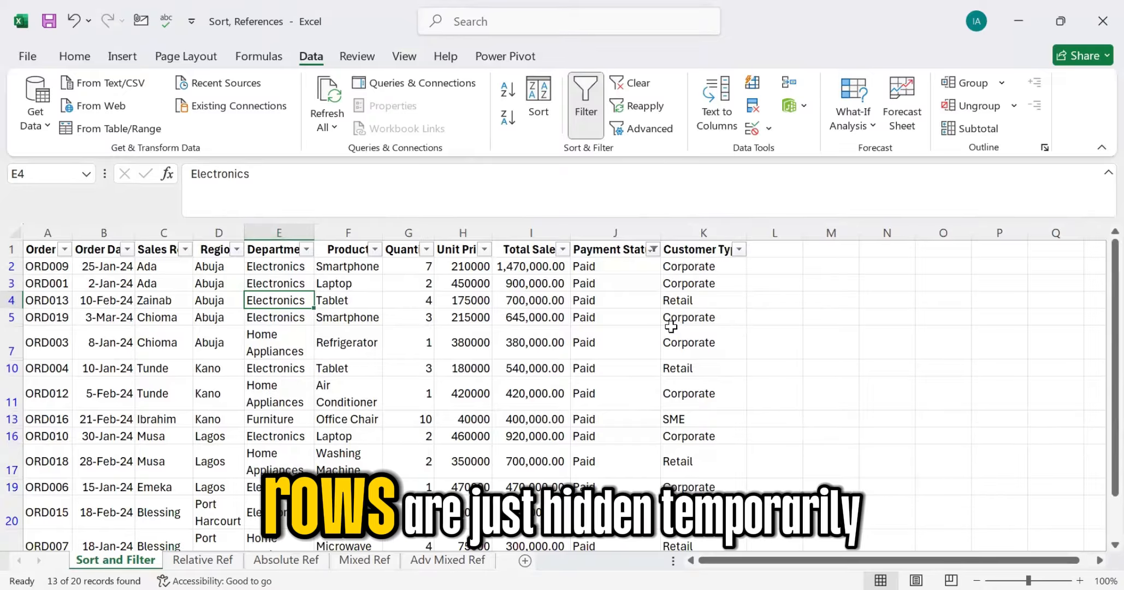
{"action": "left_click", "coordinate": [653, 249]}
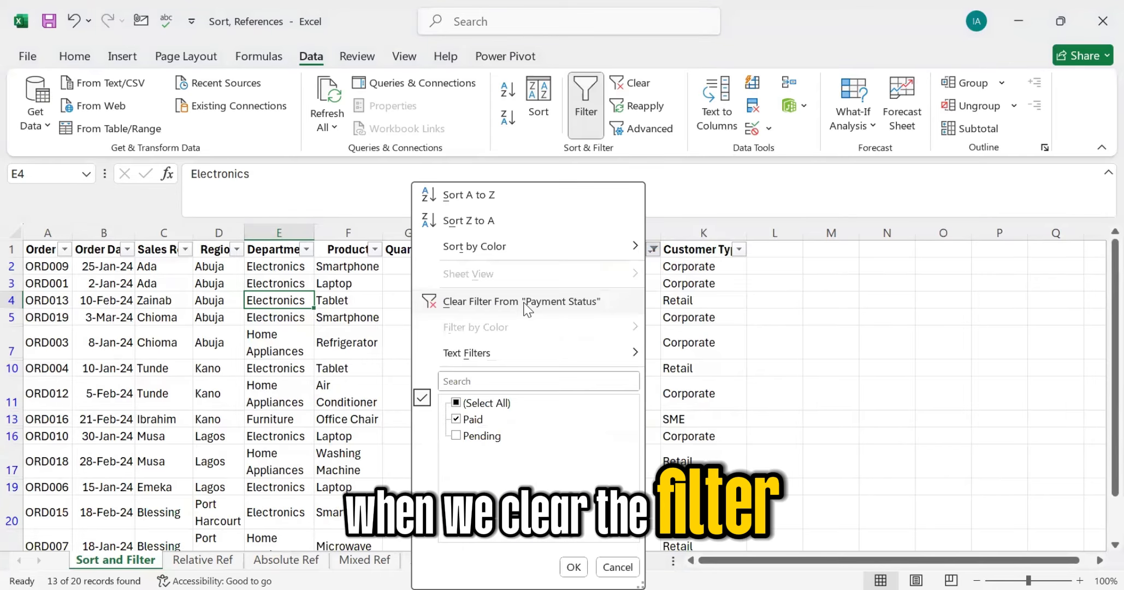
{"action": "left_click", "coordinate": [525, 304]}
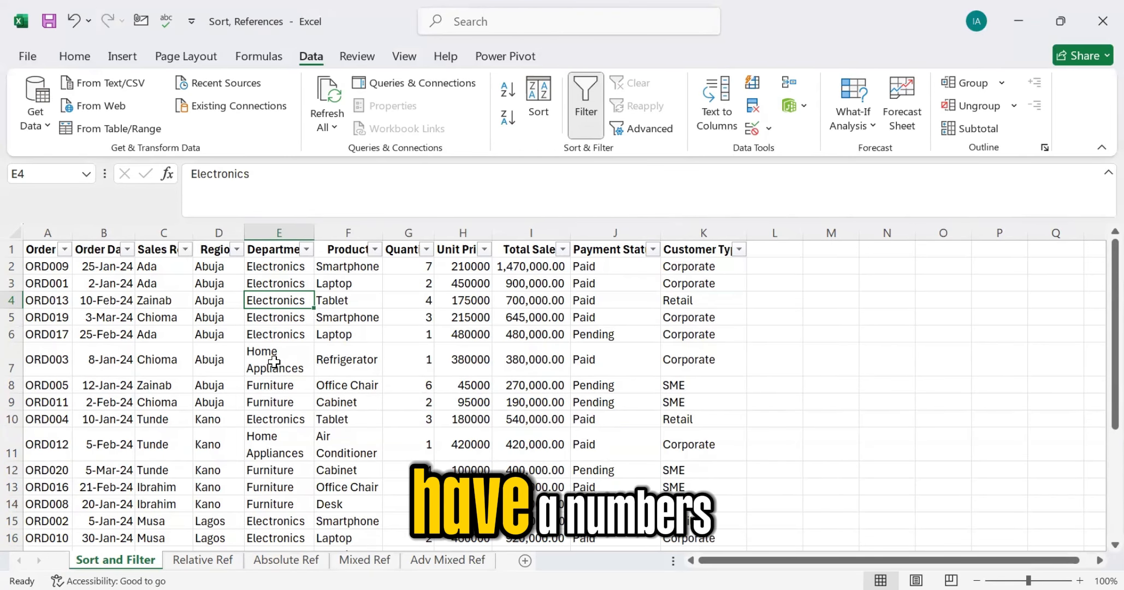
Step: Apply a number filter showing Total Sales equal to 300000, and clear it after checking the rows
{"action": "left_click", "coordinate": [562, 249]}
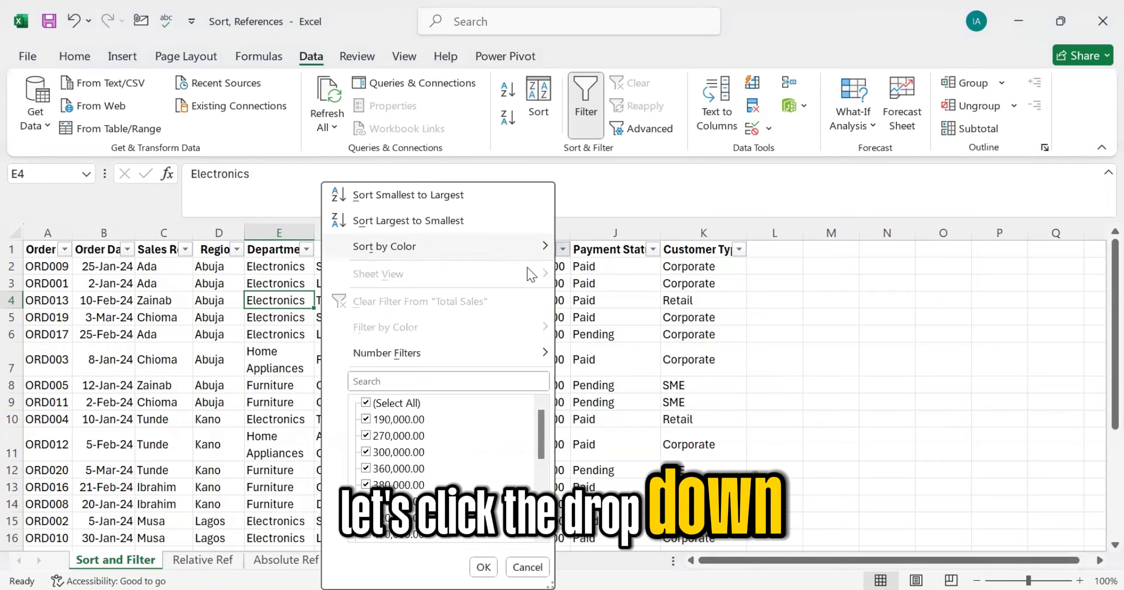
{"action": "scroll", "coordinate": [401, 439], "scroll_direction": "down", "scroll_amount": 5}
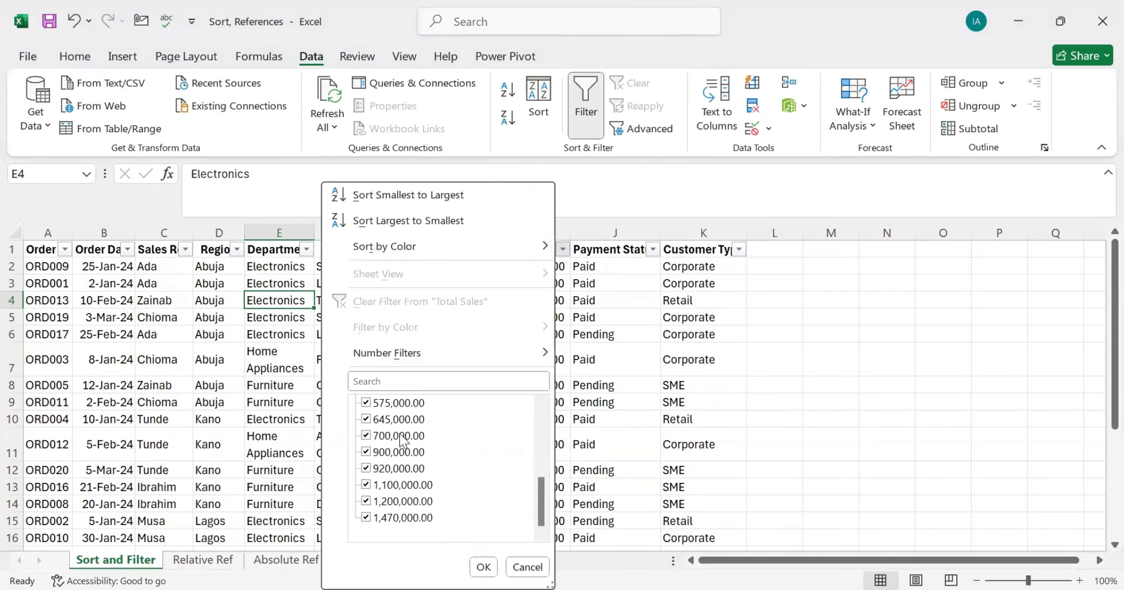
{"action": "scroll", "coordinate": [401, 438], "scroll_direction": "up", "scroll_amount": 5}
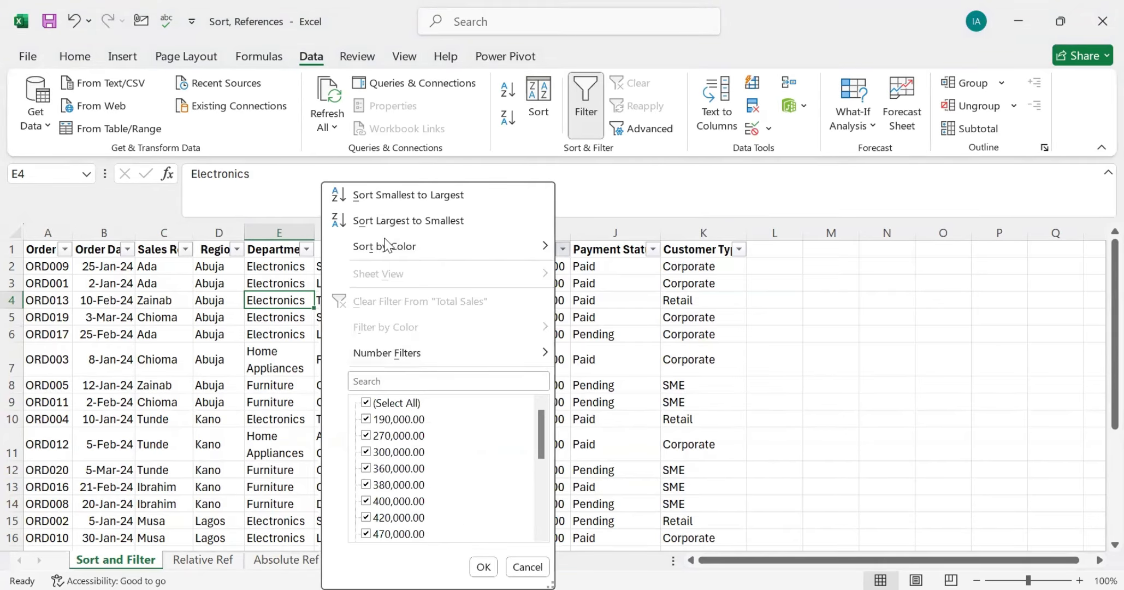
{"action": "left_click", "coordinate": [392, 355]}
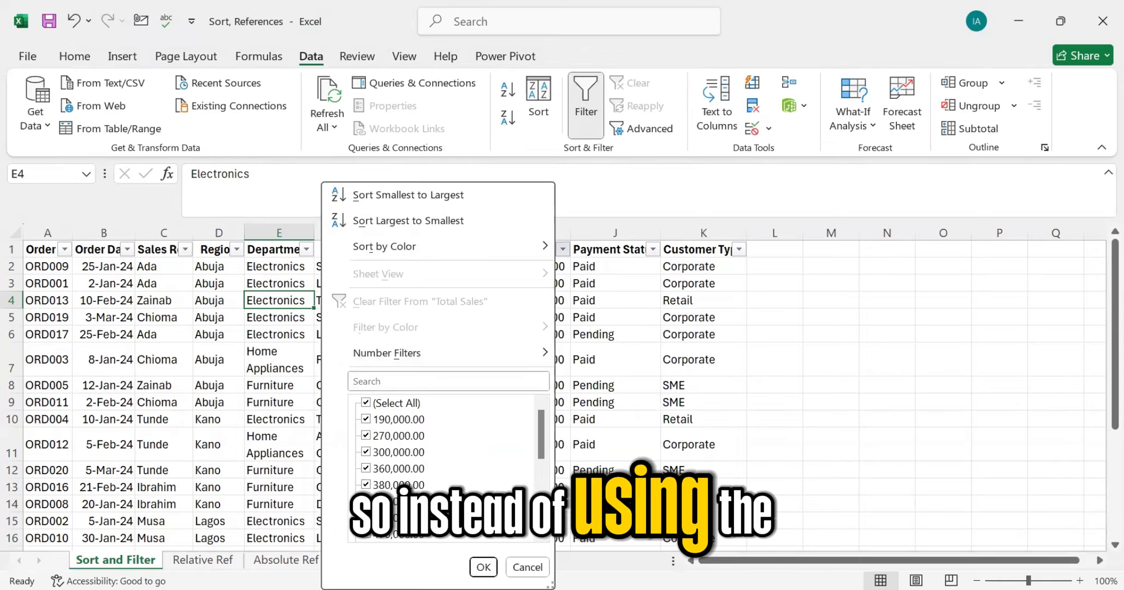
{"action": "left_click", "coordinate": [402, 355]}
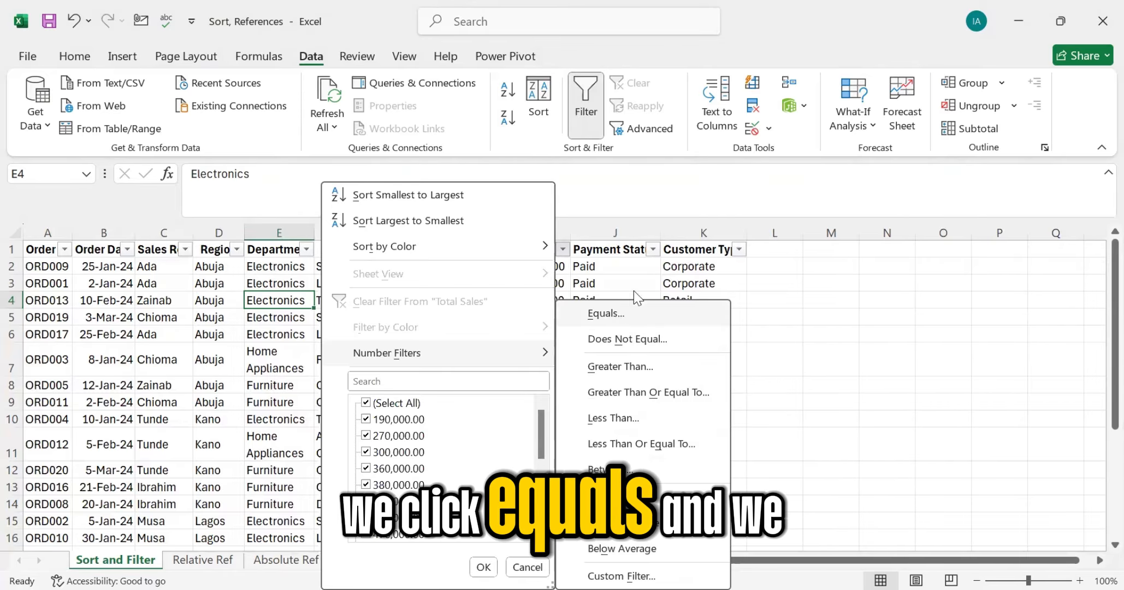
{"action": "left_click", "coordinate": [628, 313]}
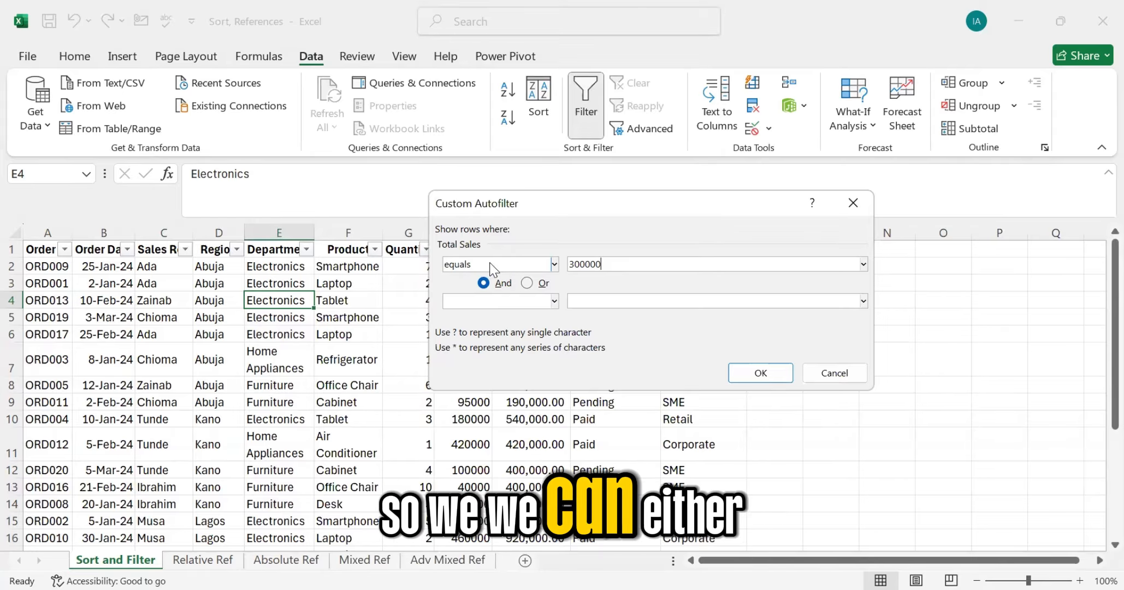
{"action": "left_click", "coordinate": [761, 373]}
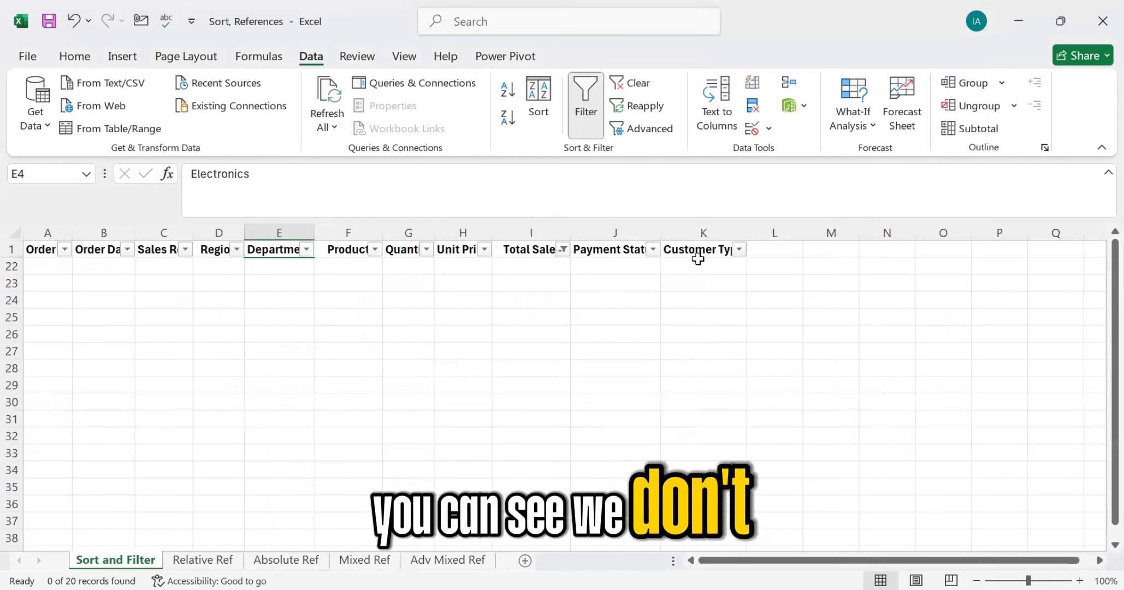
{"action": "left_click", "coordinate": [562, 249]}
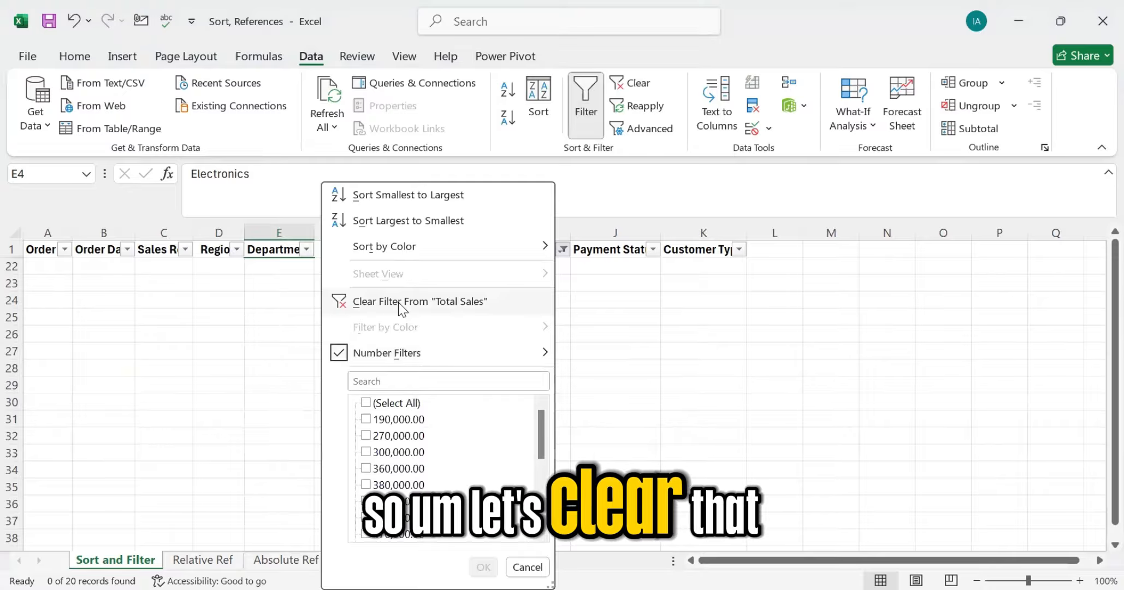
{"action": "left_click", "coordinate": [397, 302]}
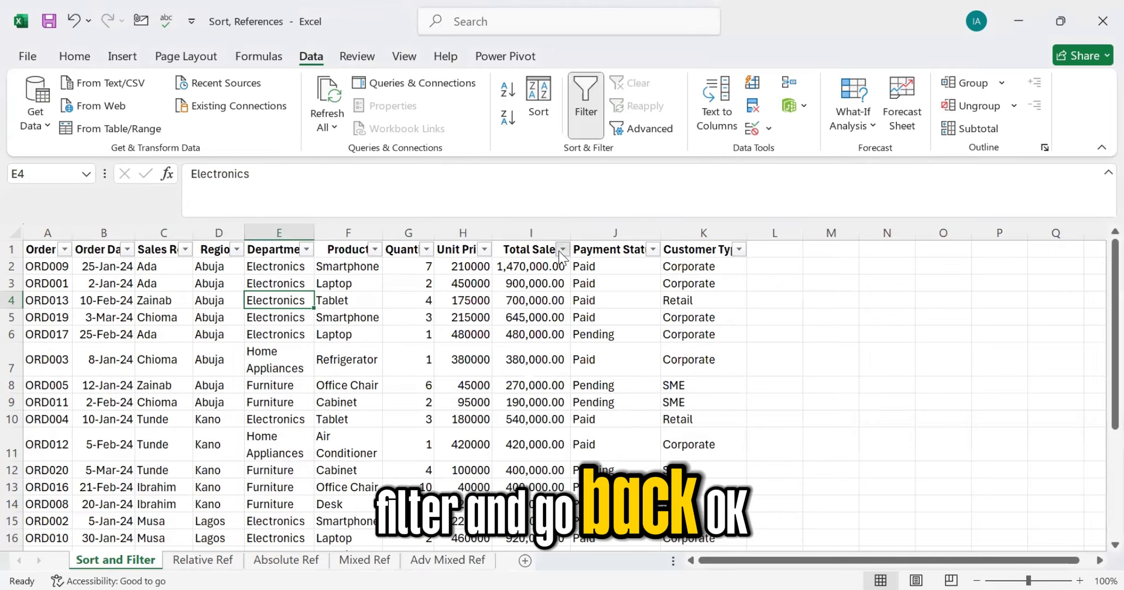
Step: Begin a custom equals number filter on Total Sales and add an Or condition with the is greater than operator
{"action": "left_click", "coordinate": [562, 250]}
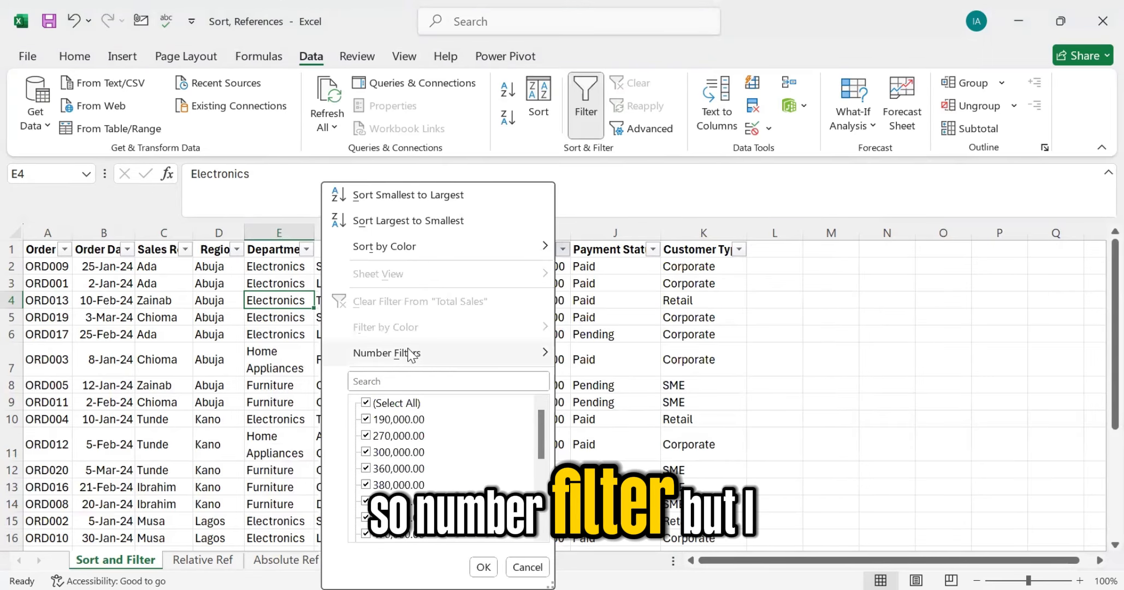
{"action": "mouse_move", "coordinate": [411, 354]}
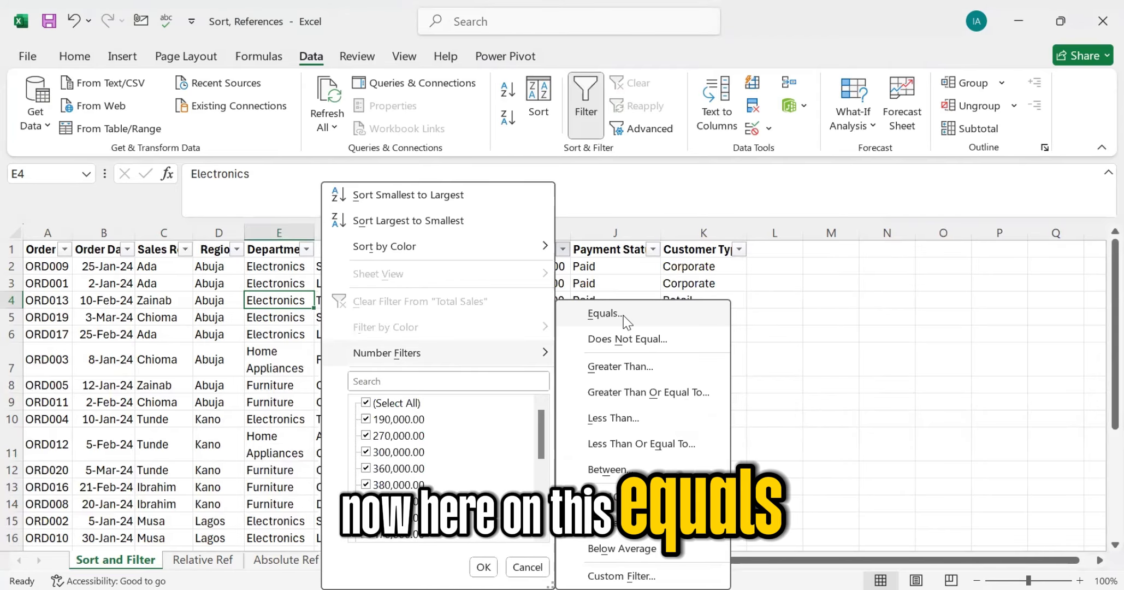
{"action": "left_click", "coordinate": [624, 315]}
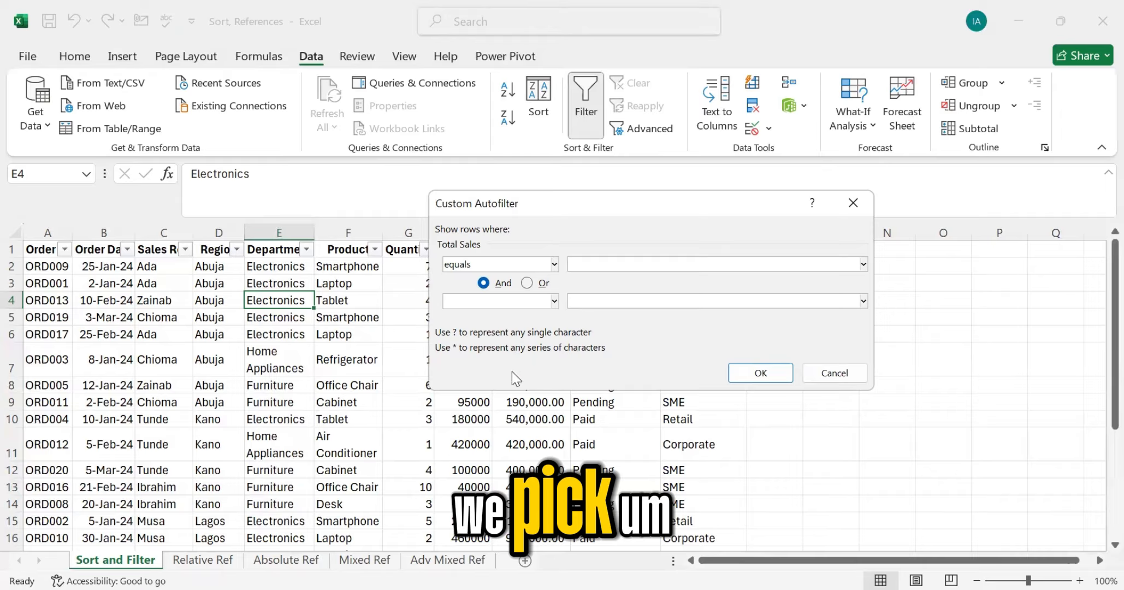
{"action": "left_click", "coordinate": [499, 300]}
{"action": "left_click", "coordinate": [487, 316]}
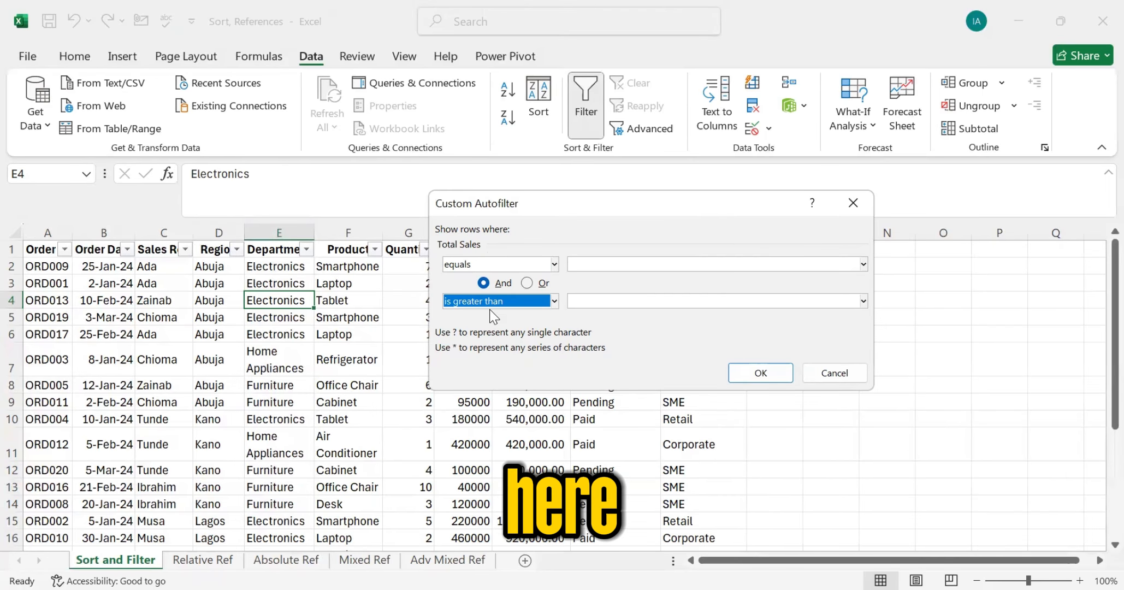
{"action": "left_click", "coordinate": [527, 283]}
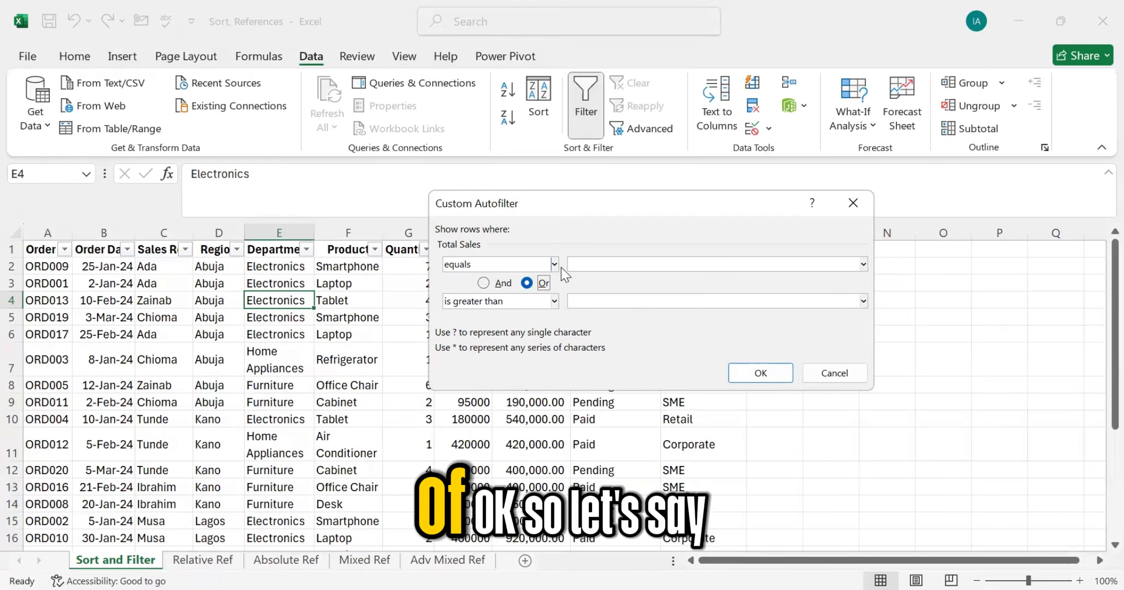
Step: Complete the custom Total Sales filter as equals 400000 or is greater than 40000, apply it and look through the rows
{"action": "left_click", "coordinate": [614, 266]}
{"action": "type", "text": "40"}
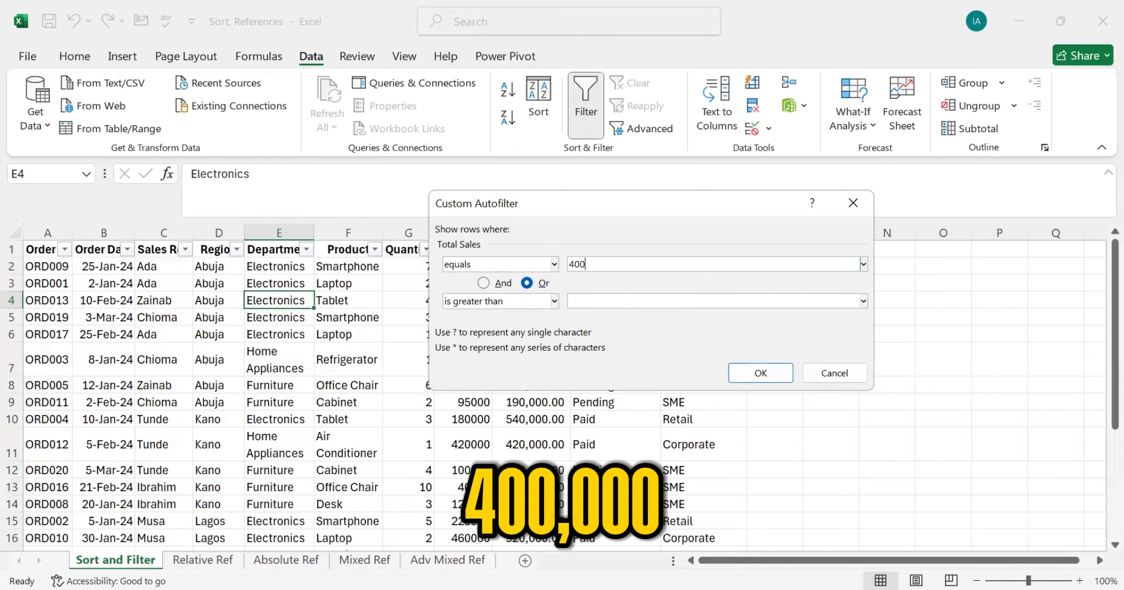
{"action": "type", "text": "0000"}
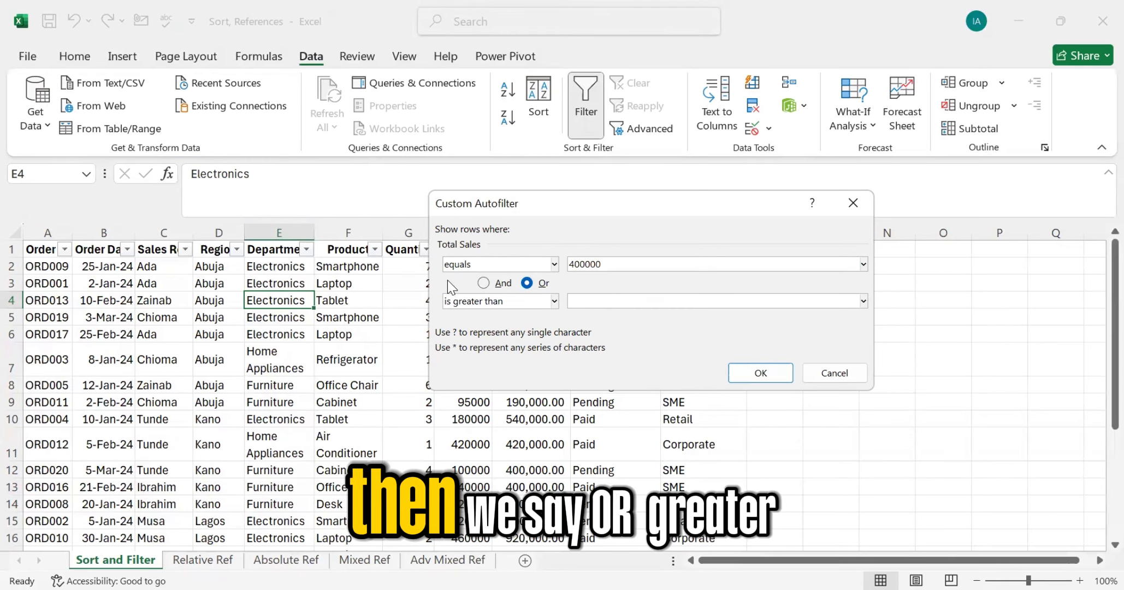
{"action": "left_click", "coordinate": [591, 300]}
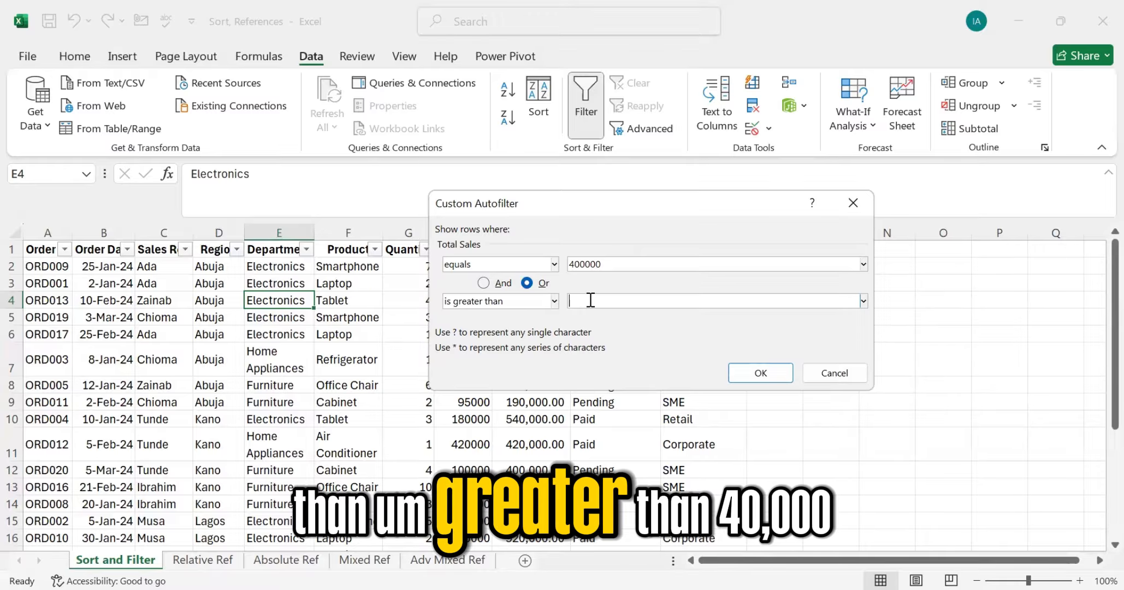
{"action": "type", "text": "40000"}
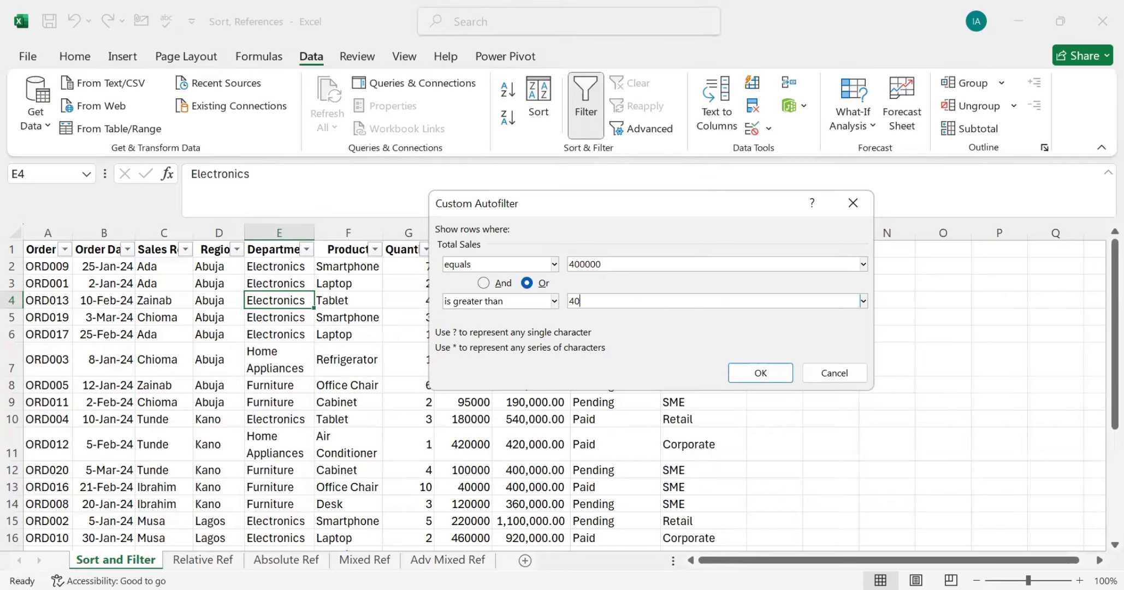
{"action": "left_click", "coordinate": [761, 373]}
{"action": "scroll", "coordinate": [493, 379], "scroll_direction": "down", "scroll_amount": 6}
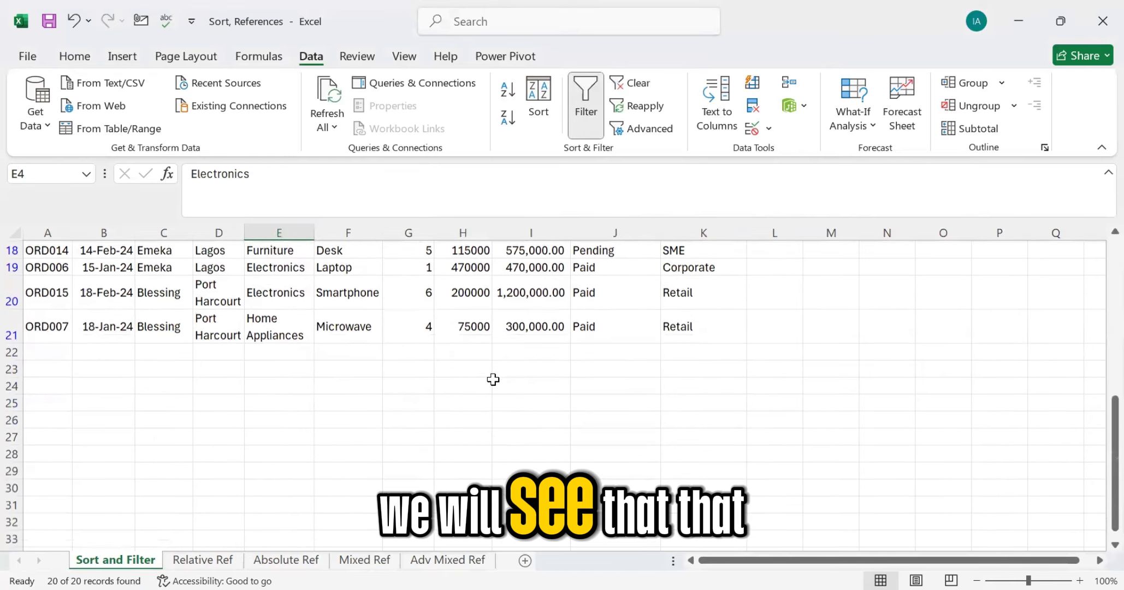
{"action": "scroll", "coordinate": [494, 379], "scroll_direction": "up", "scroll_amount": 6}
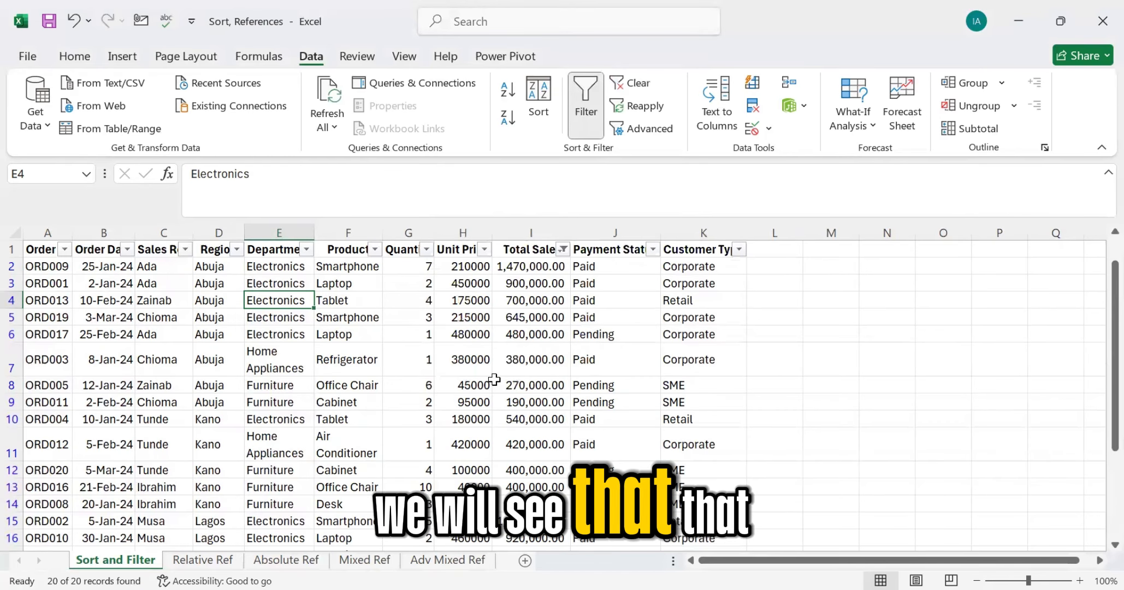
Step: Start a new custom number filter on Total Sales with the first condition equals 400000
{"action": "left_click", "coordinate": [562, 250]}
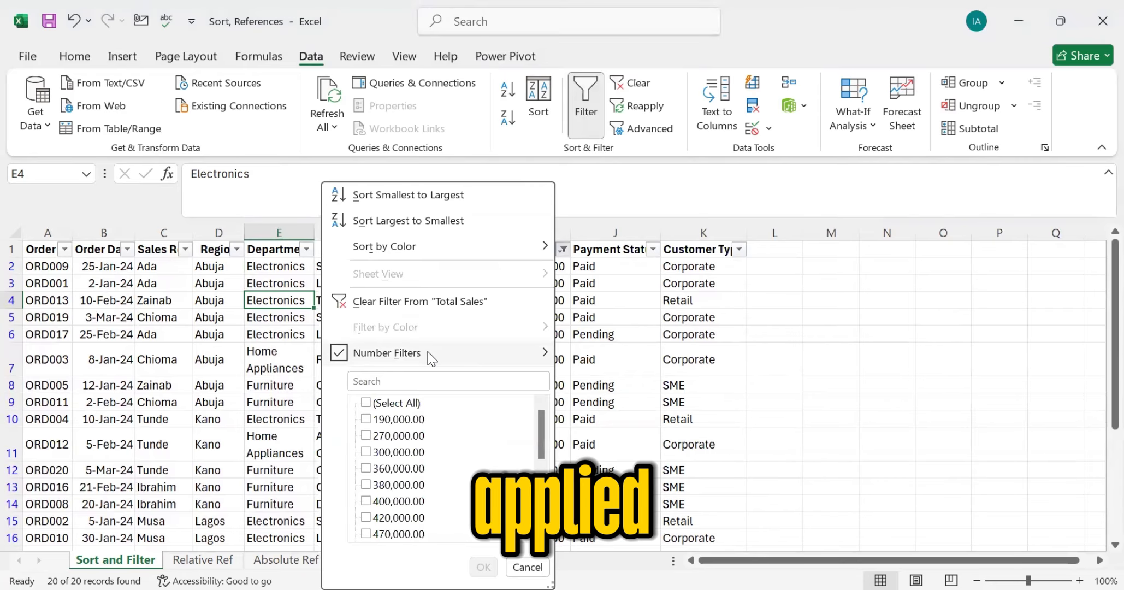
{"action": "left_click", "coordinate": [667, 323]}
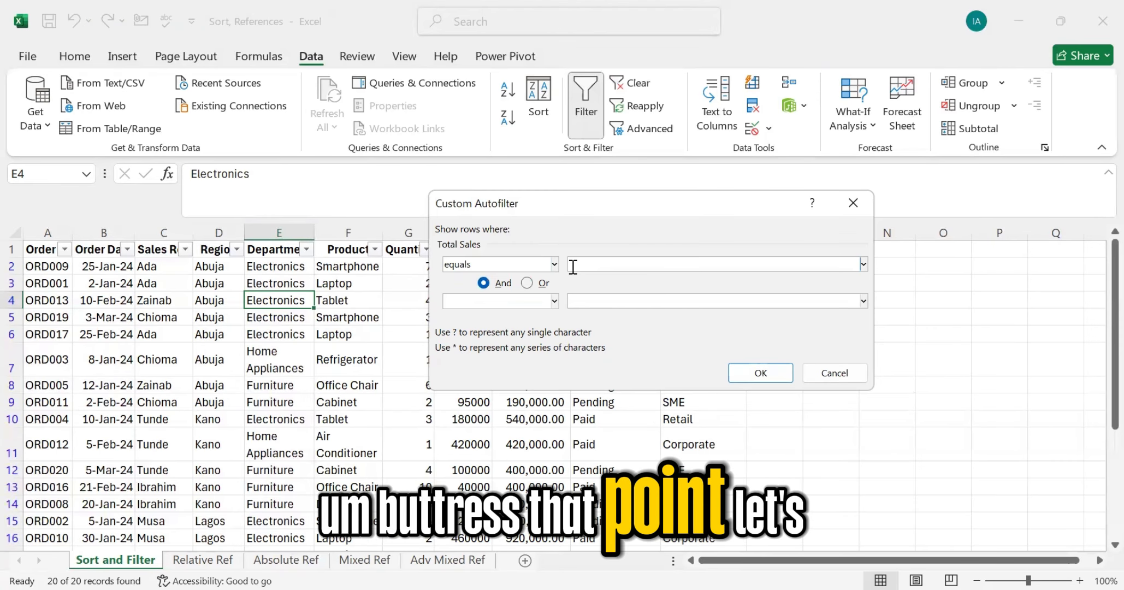
{"action": "left_click", "coordinate": [573, 267]}
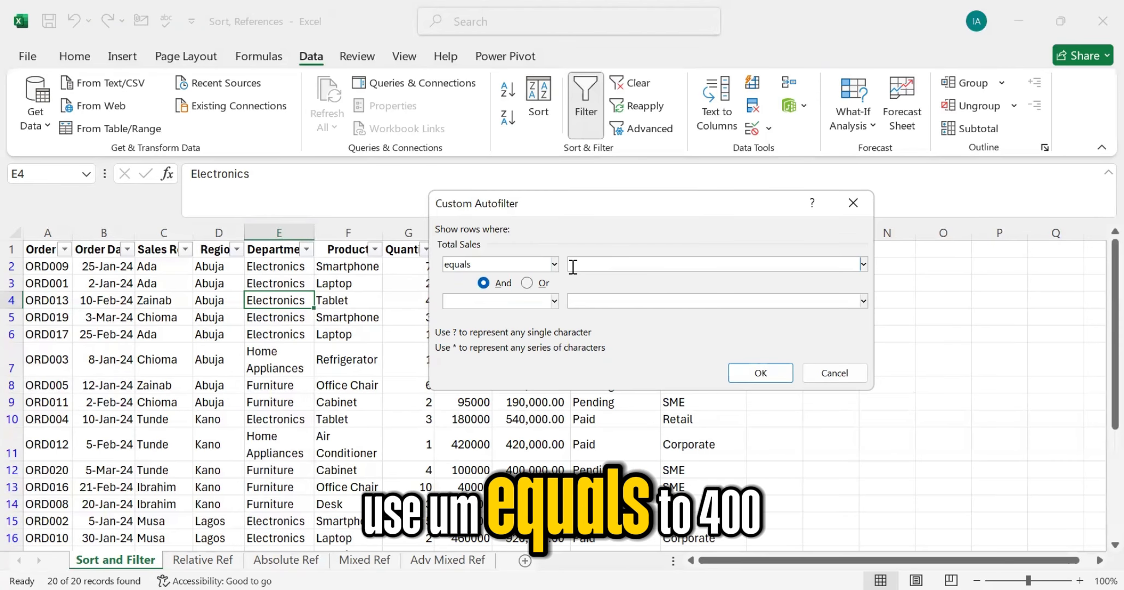
{"action": "type", "text": "40"}
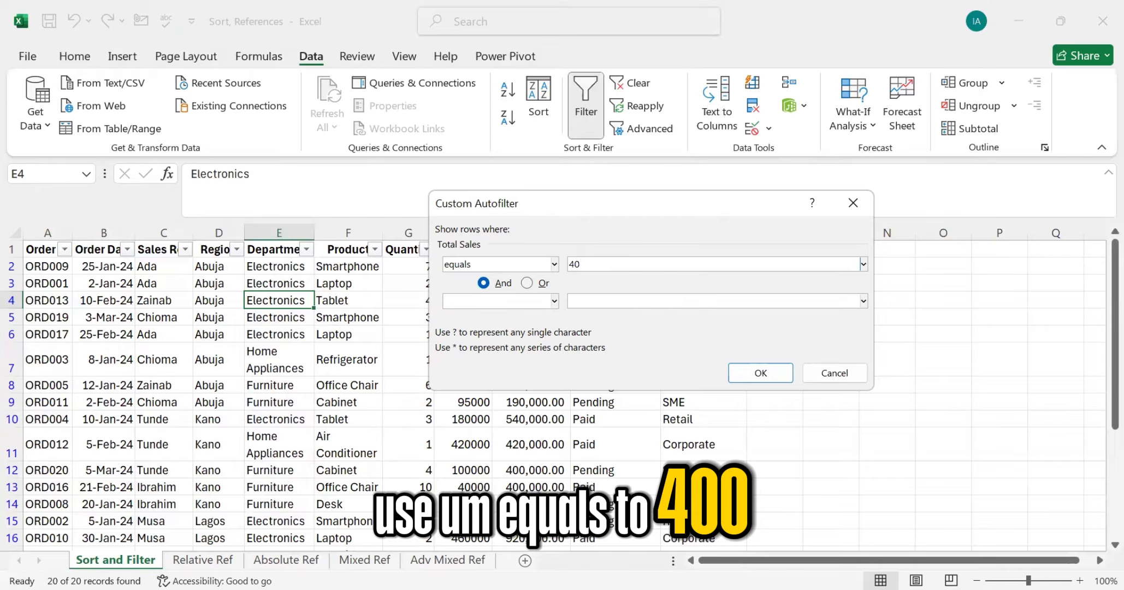
{"action": "type", "text": "0000"}
Step: Add an Or condition of is greater than 300000, apply the filter and check the Total Sales values in the rows
{"action": "left_click", "coordinate": [527, 284]}
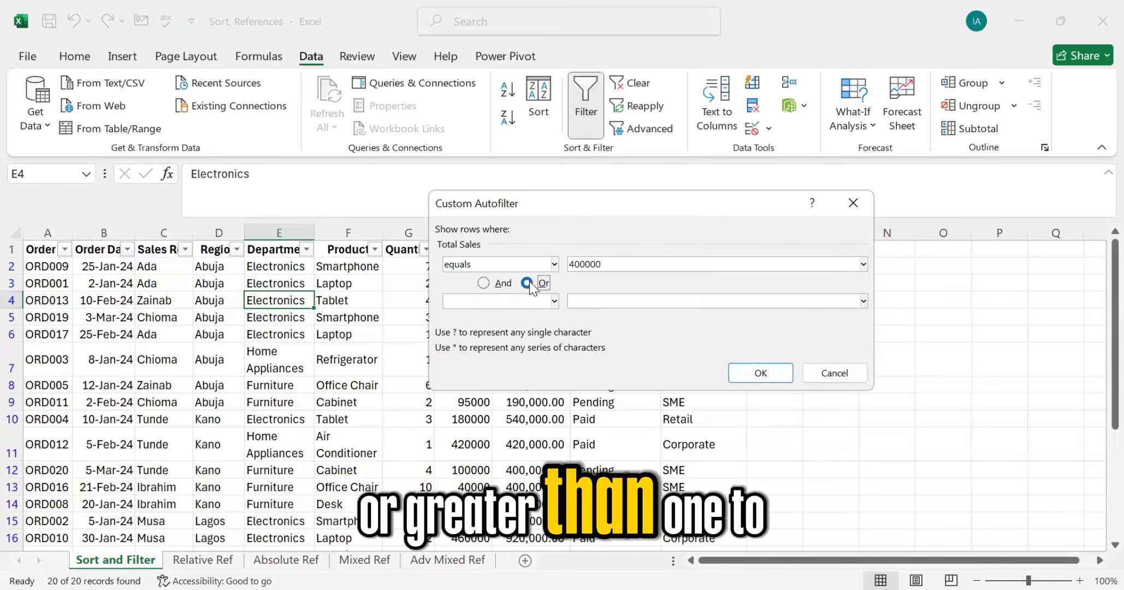
{"action": "left_click", "coordinate": [556, 302]}
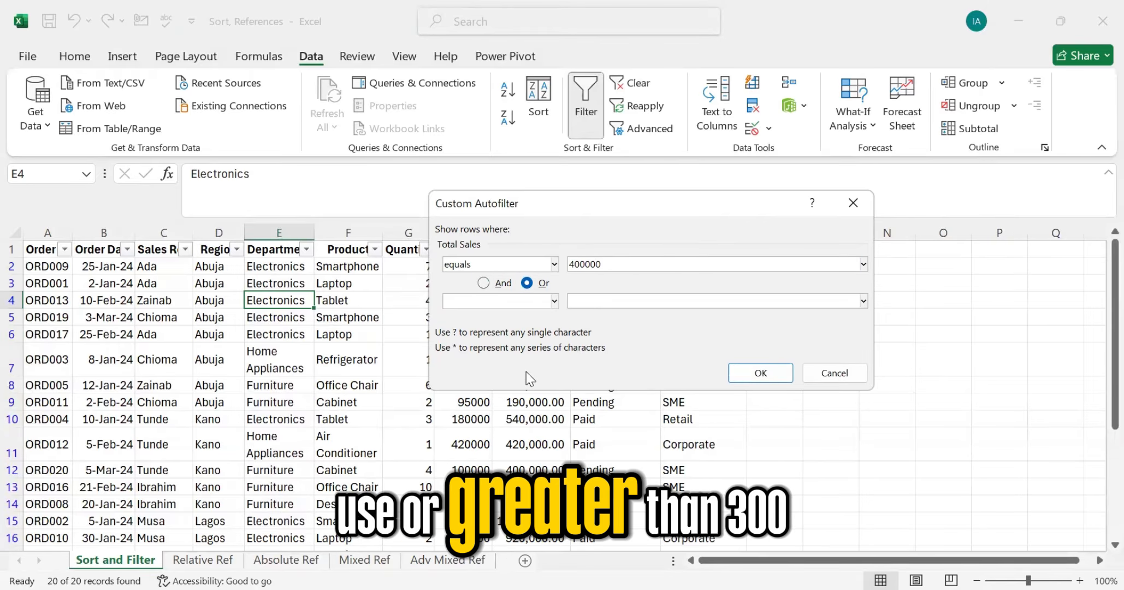
{"action": "left_click", "coordinate": [526, 371]}
{"action": "left_click", "coordinate": [610, 301]}
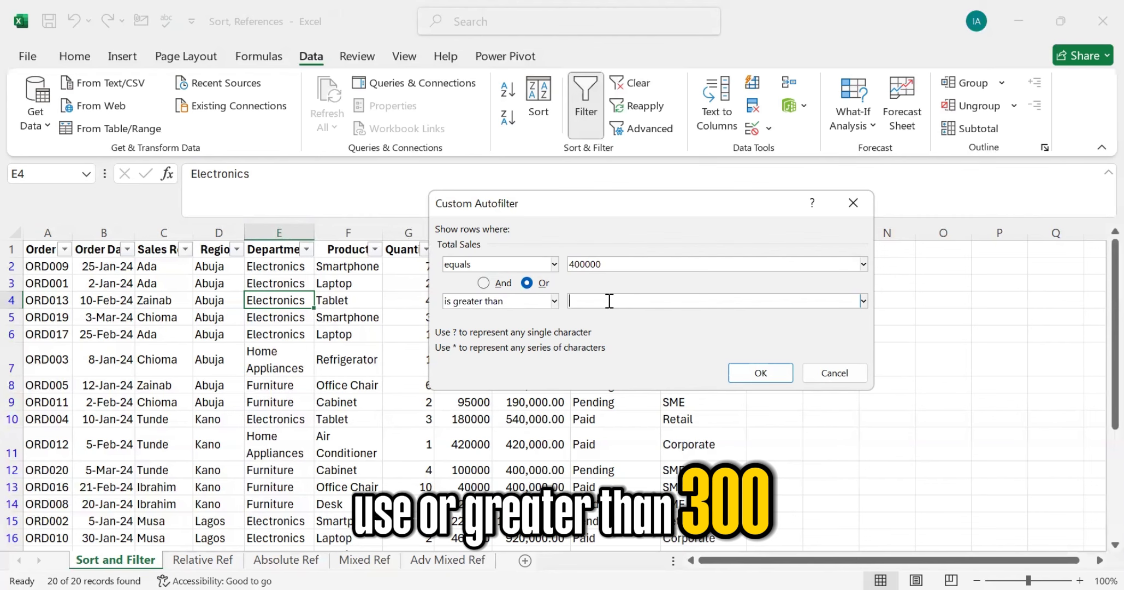
{"action": "type", "text": "300000"}
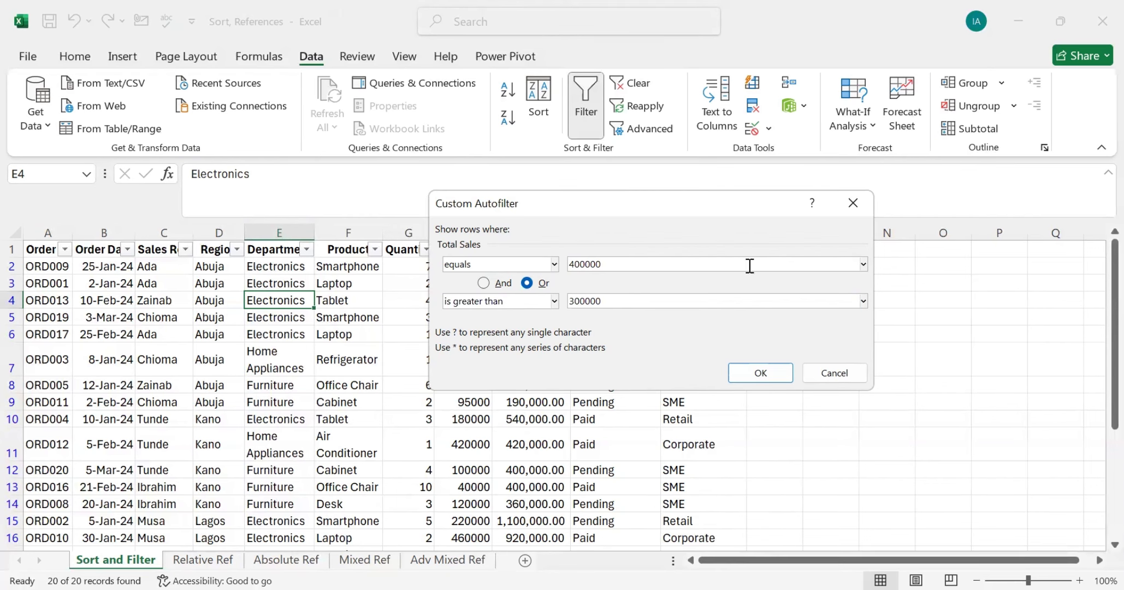
{"action": "left_click", "coordinate": [761, 373]}
{"action": "scroll", "coordinate": [533, 423], "scroll_direction": "down", "scroll_amount": 2}
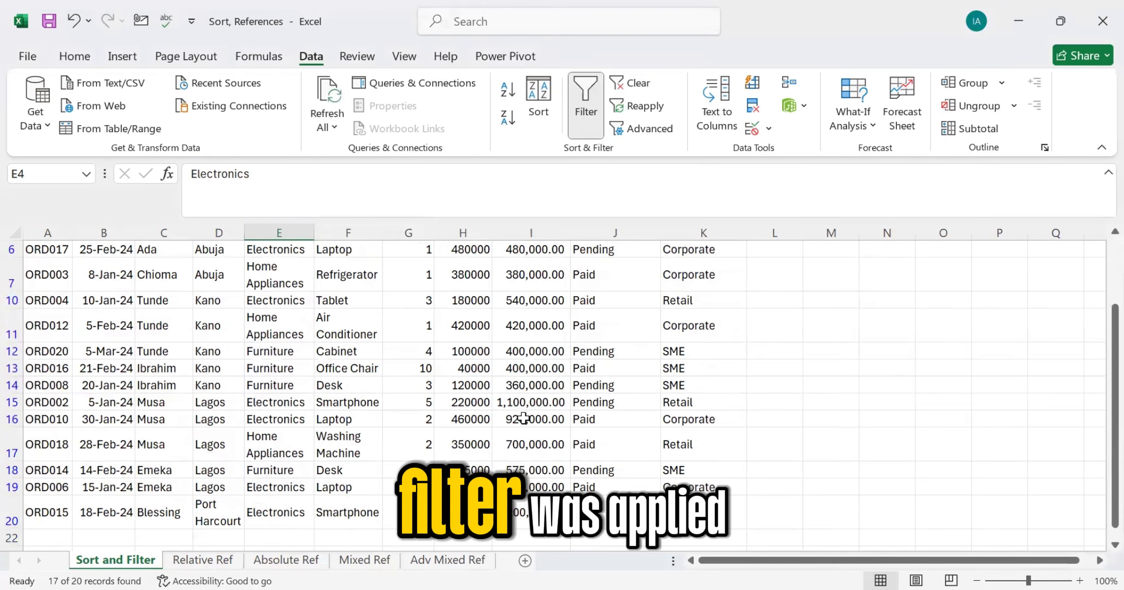
{"action": "scroll", "coordinate": [524, 419], "scroll_direction": "up", "scroll_amount": 2}
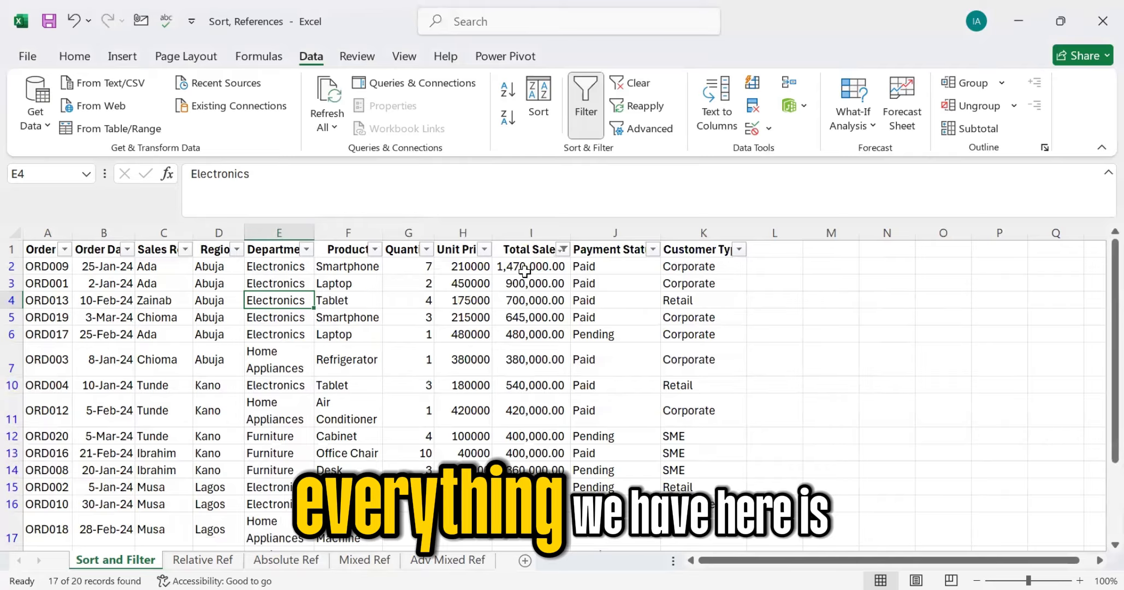
{"action": "scroll", "coordinate": [539, 348], "scroll_direction": "down", "scroll_amount": 2}
{"action": "scroll", "coordinate": [533, 323], "scroll_direction": "up", "scroll_amount": 2}
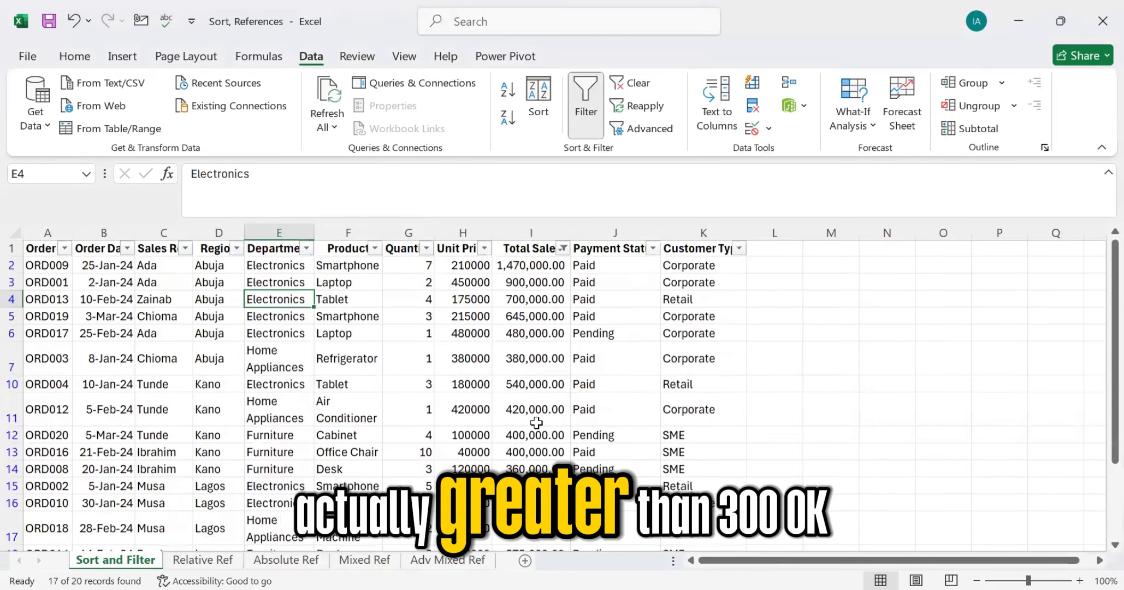
{"action": "scroll", "coordinate": [531, 314], "scroll_direction": "down", "scroll_amount": 4}
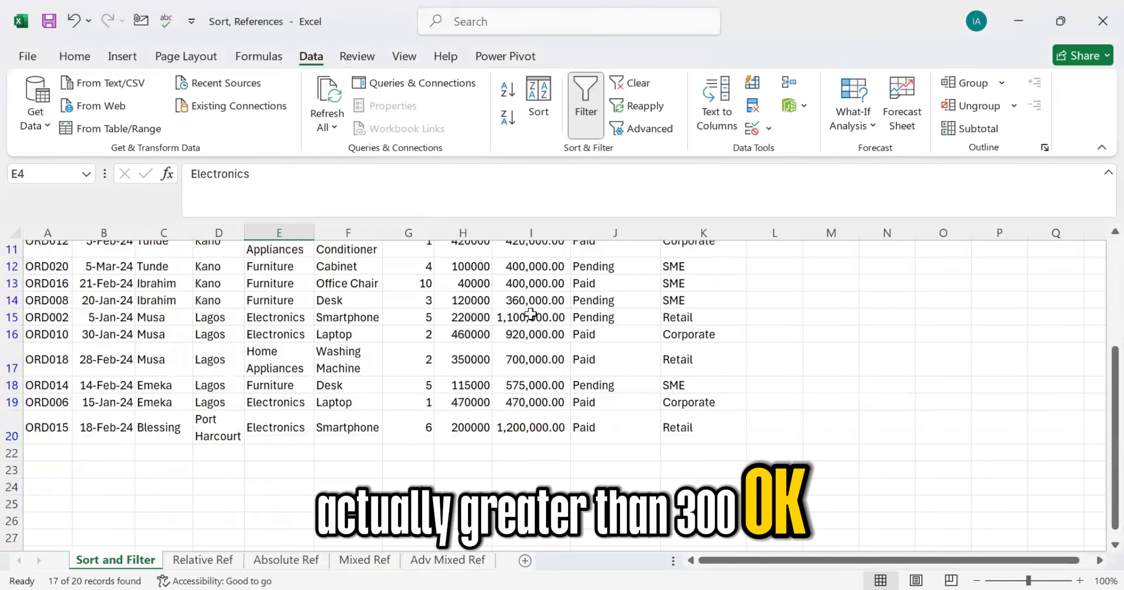
{"action": "scroll", "coordinate": [530, 314], "scroll_direction": "up", "scroll_amount": 4}
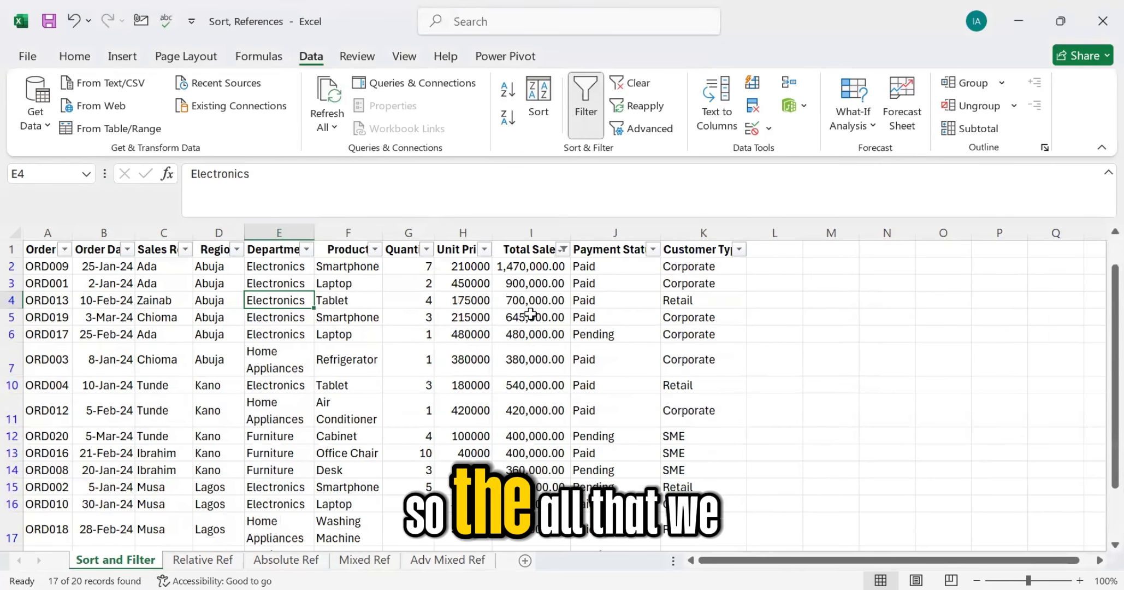
Step: Review the And/Or options of the custom filter without changing them, and clear the filter from Total Sales
{"action": "left_click", "coordinate": [564, 251]}
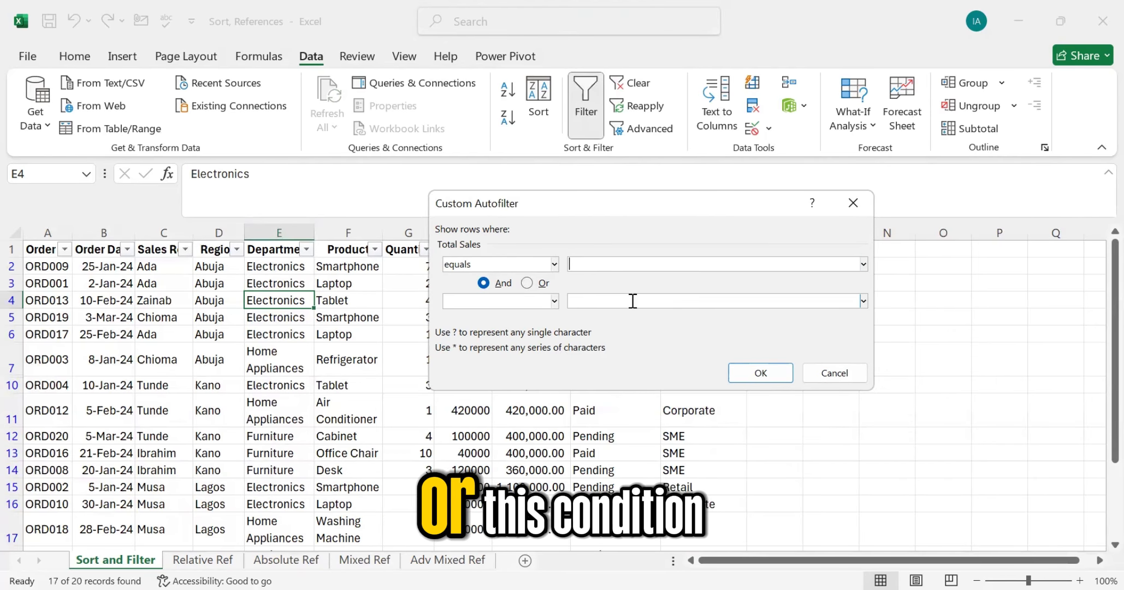
{"action": "left_click", "coordinate": [831, 373]}
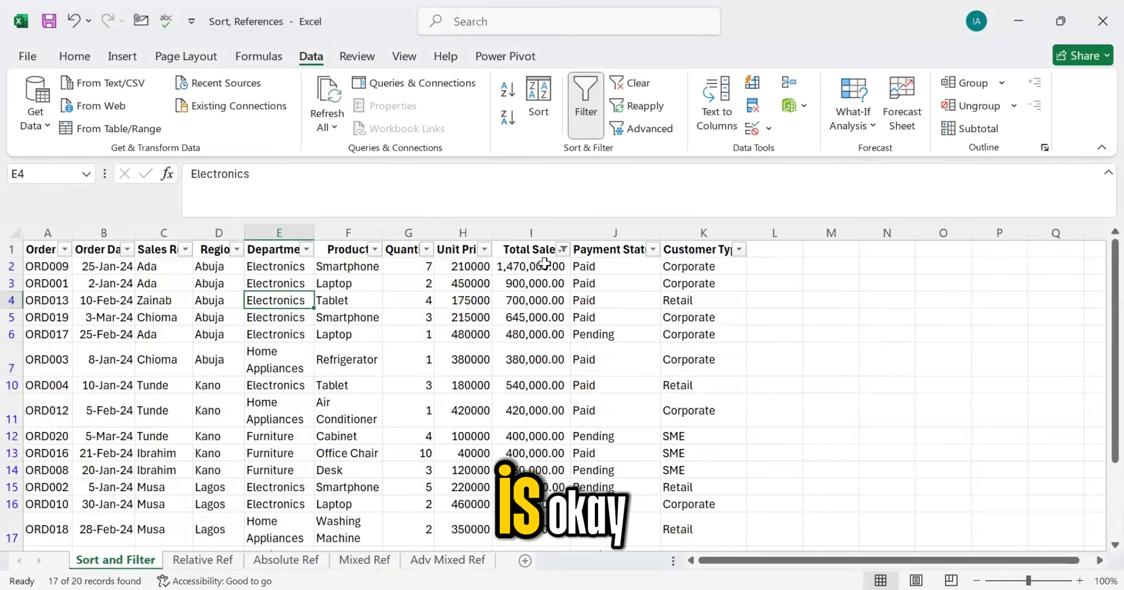
{"action": "left_click", "coordinate": [558, 248]}
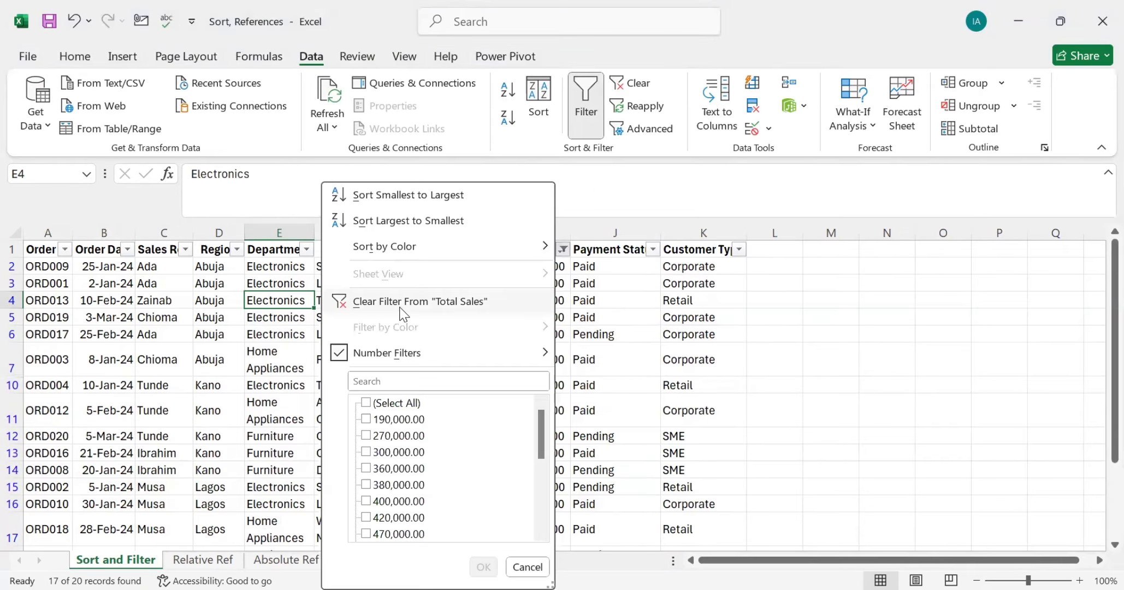
{"action": "left_click", "coordinate": [419, 301]}
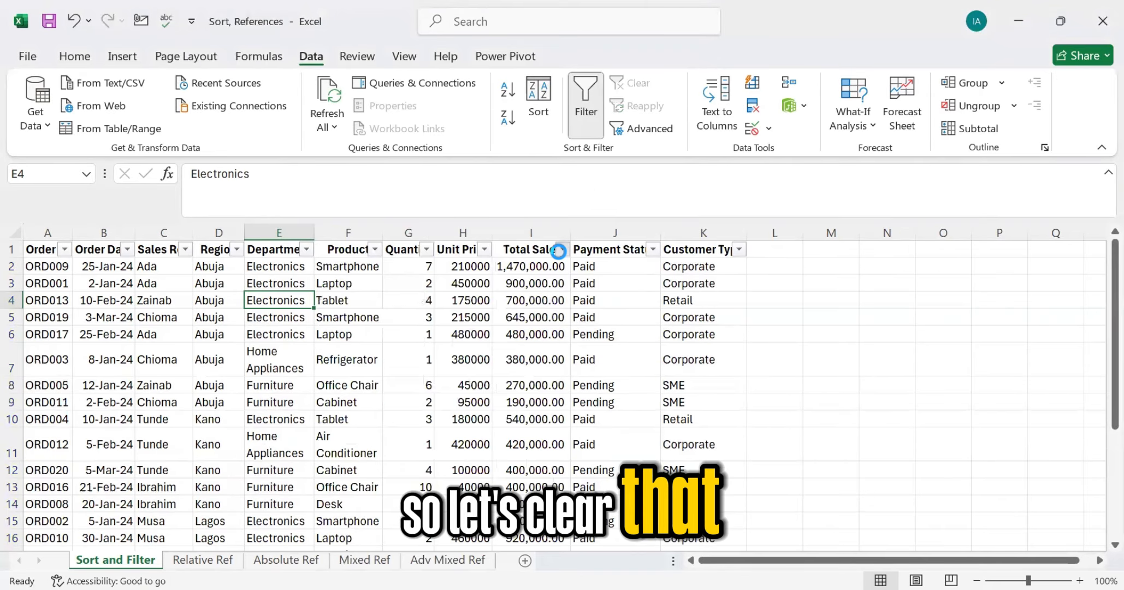
Step: Apply a does not equal 400000 number filter to Total Sales and look through the remaining rows
{"action": "left_click", "coordinate": [563, 248]}
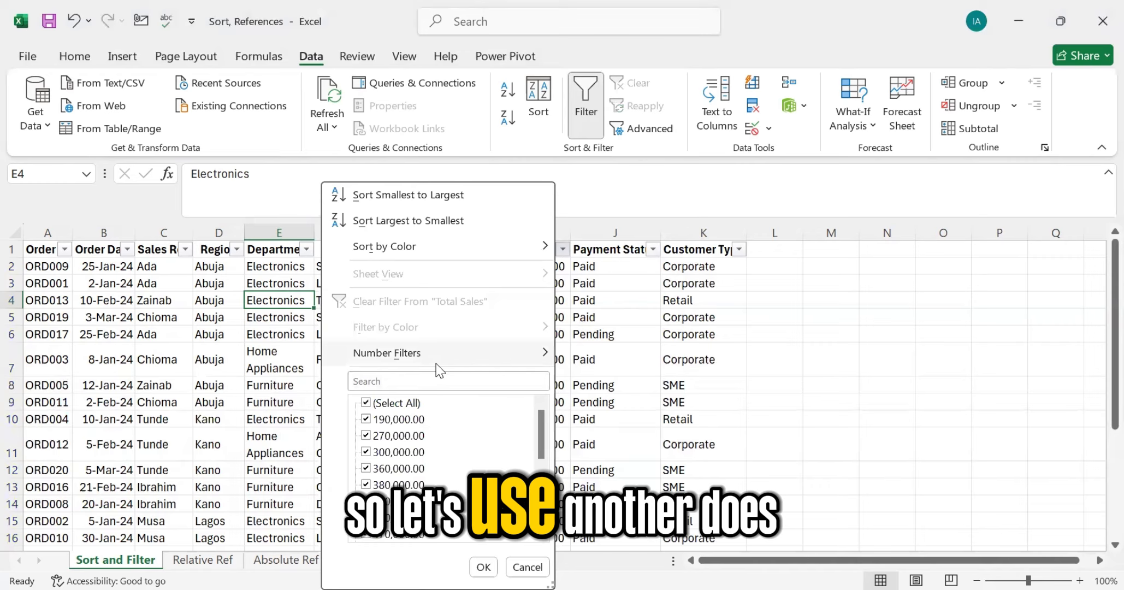
{"action": "left_click", "coordinate": [435, 355]}
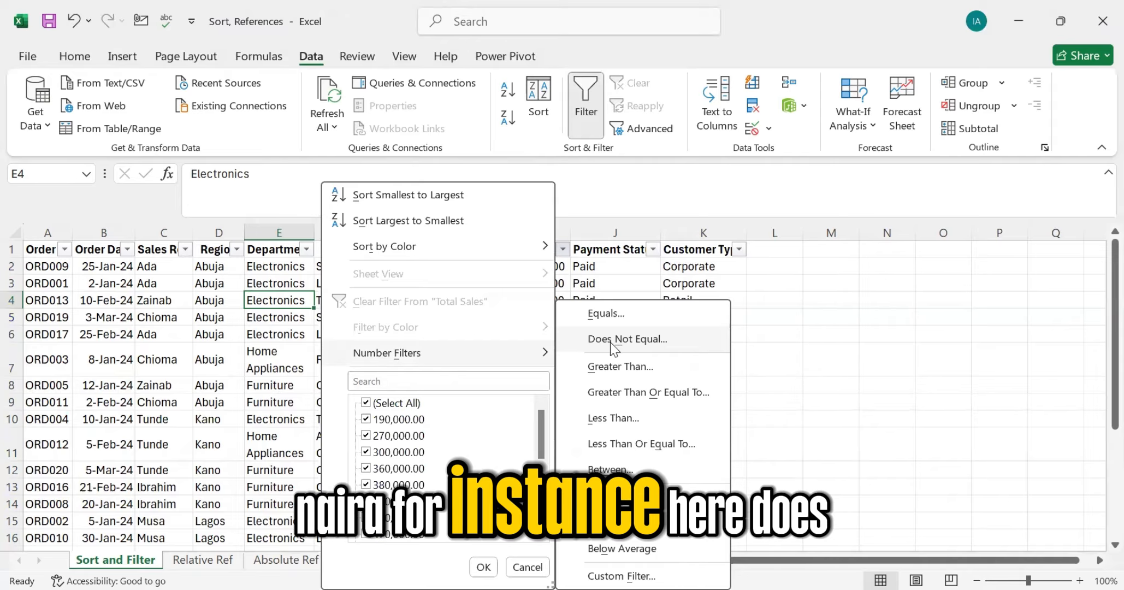
{"action": "left_click", "coordinate": [610, 341]}
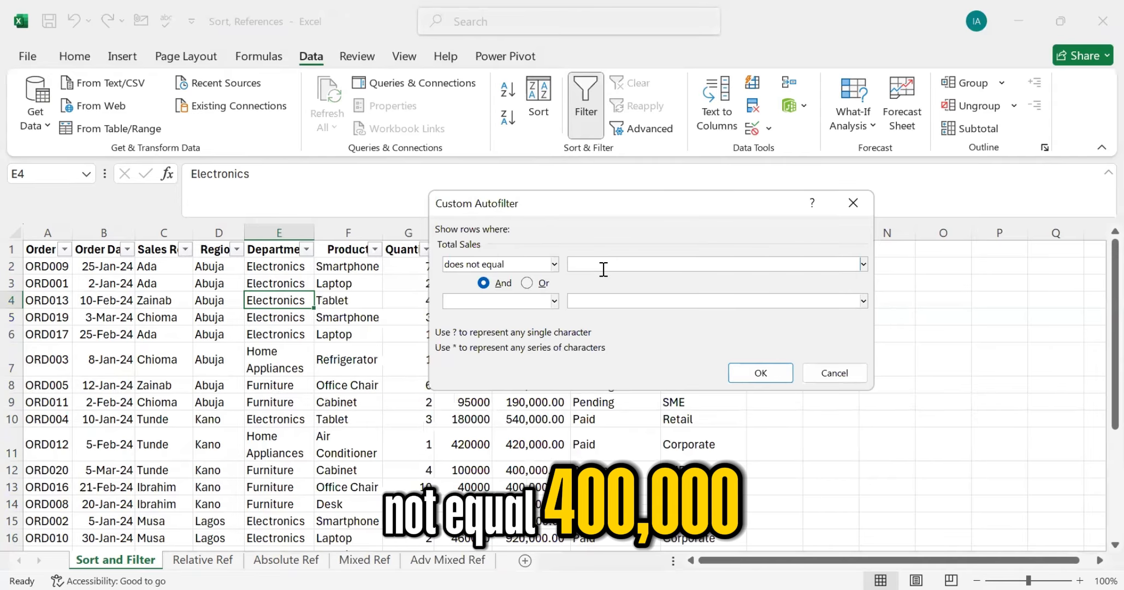
{"action": "type", "text": "400"}
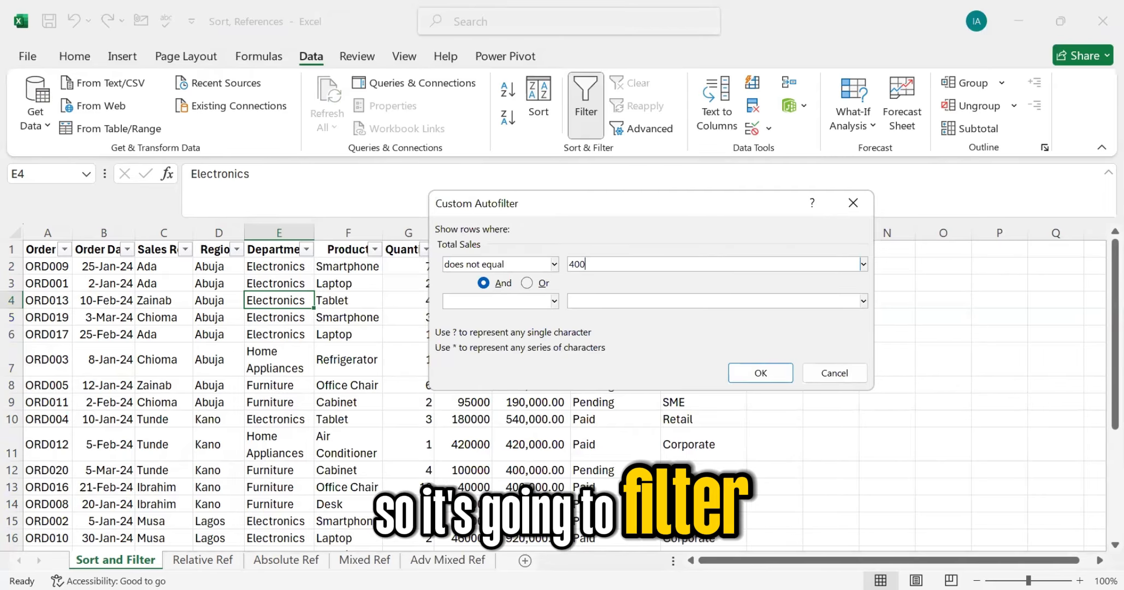
{"action": "type", "text": "0"}
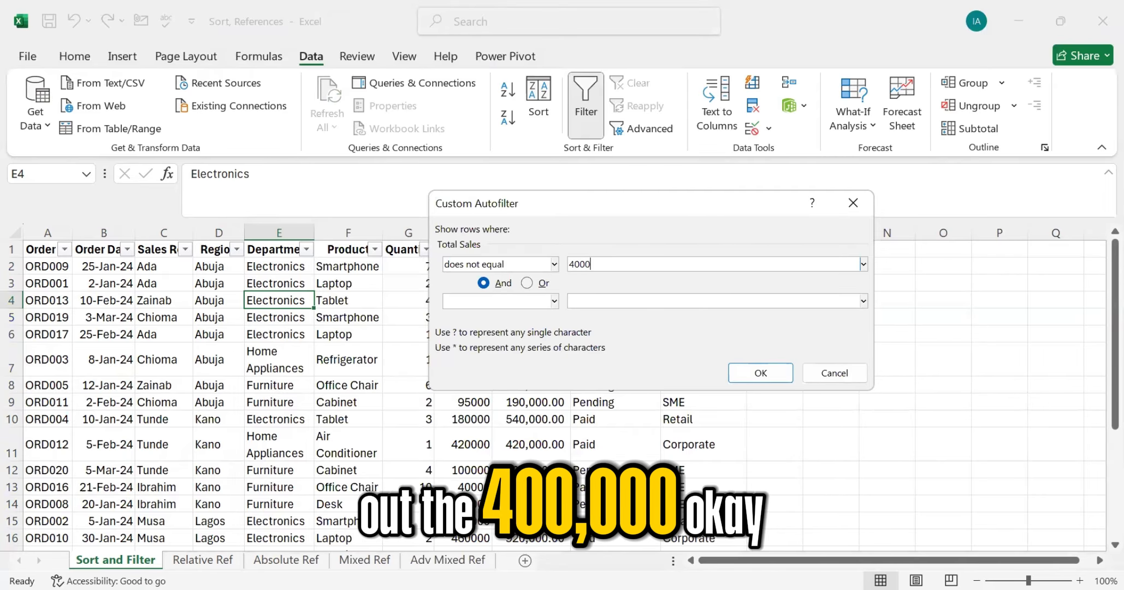
{"action": "type", "text": "00"}
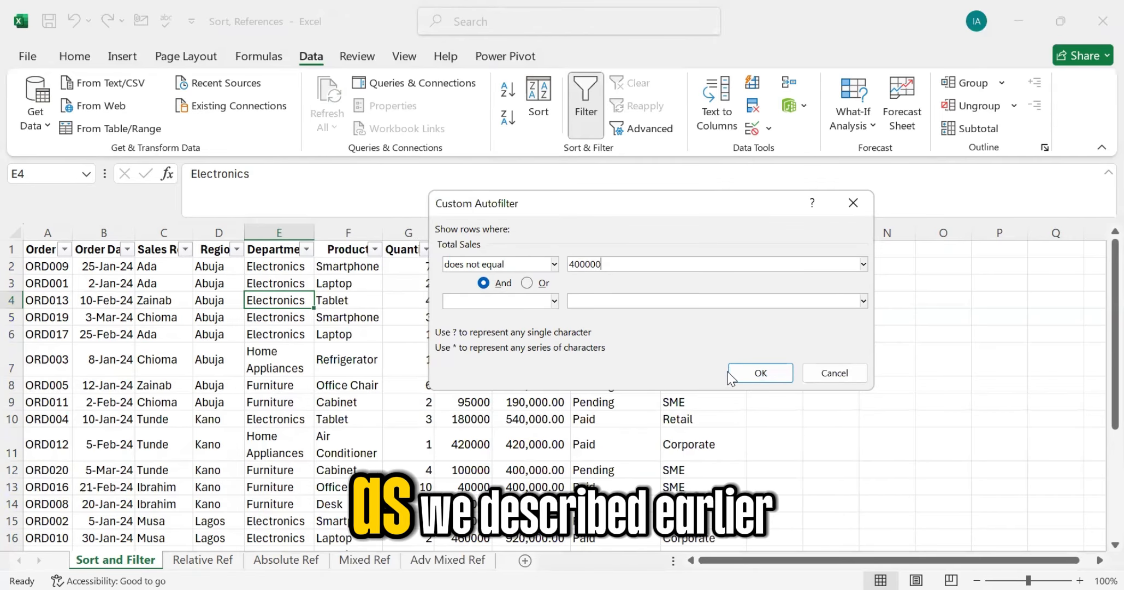
{"action": "left_click", "coordinate": [744, 373]}
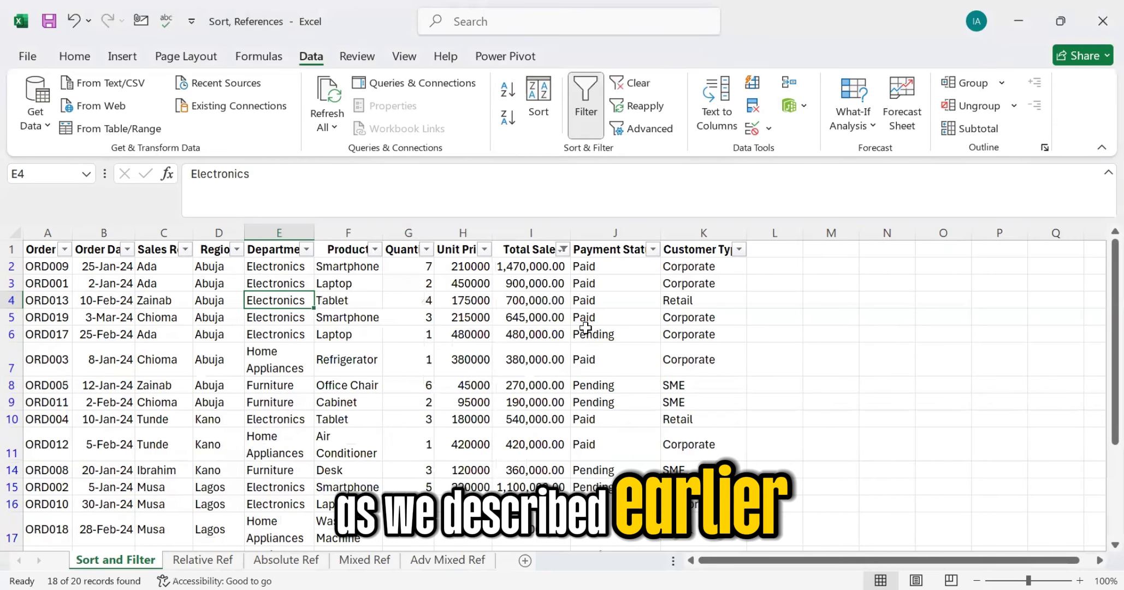
{"action": "scroll", "coordinate": [536, 374], "scroll_direction": "down", "scroll_amount": 2}
{"action": "scroll", "coordinate": [535, 328], "scroll_direction": "up", "scroll_amount": 3}
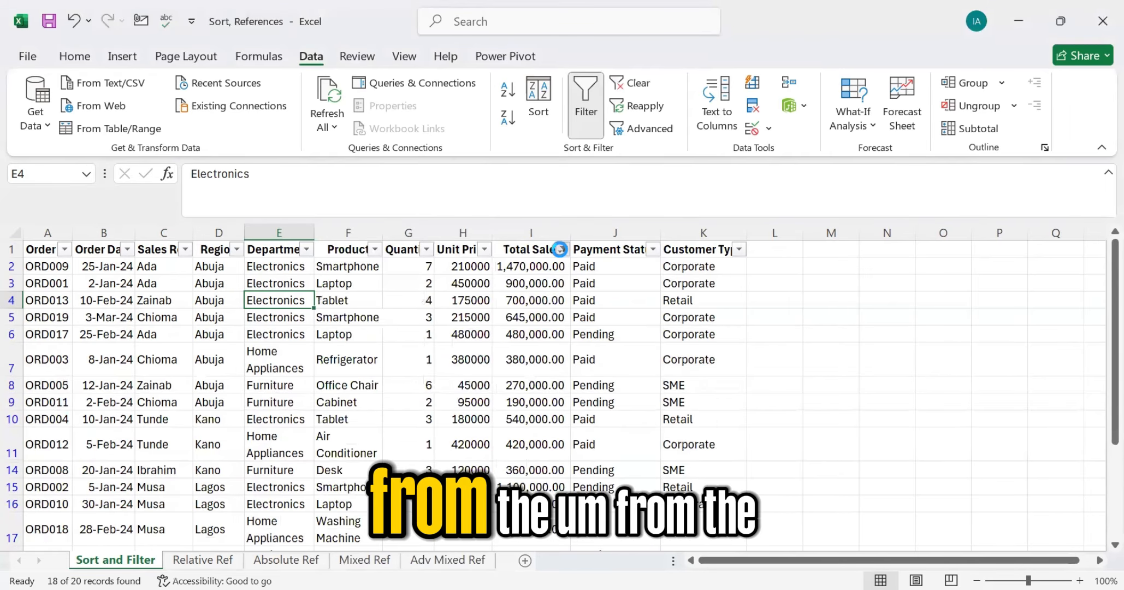
Step: Clear the existing filter from Total Sales and apply a greater than 500000 number filter to it
{"action": "left_click", "coordinate": [563, 251]}
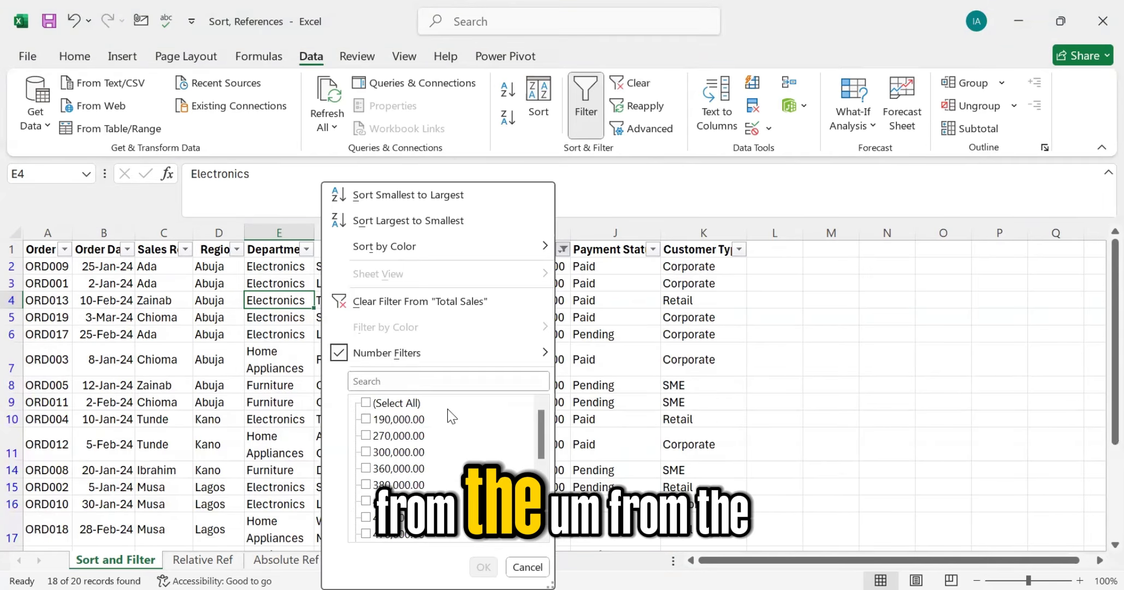
{"action": "left_click", "coordinate": [413, 350]}
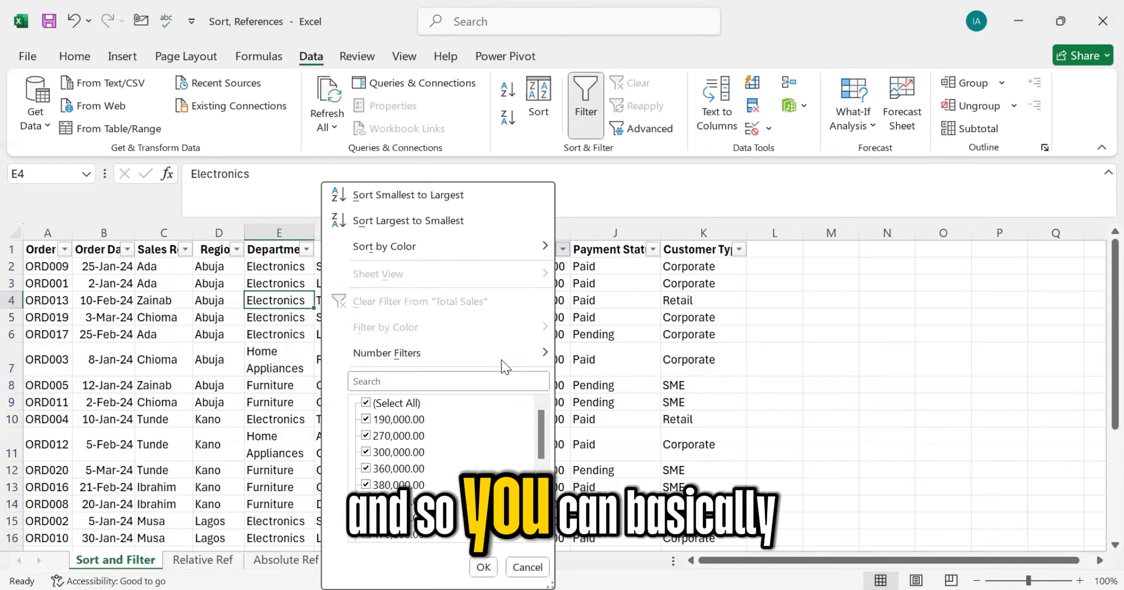
{"action": "mouse_move", "coordinate": [505, 366]}
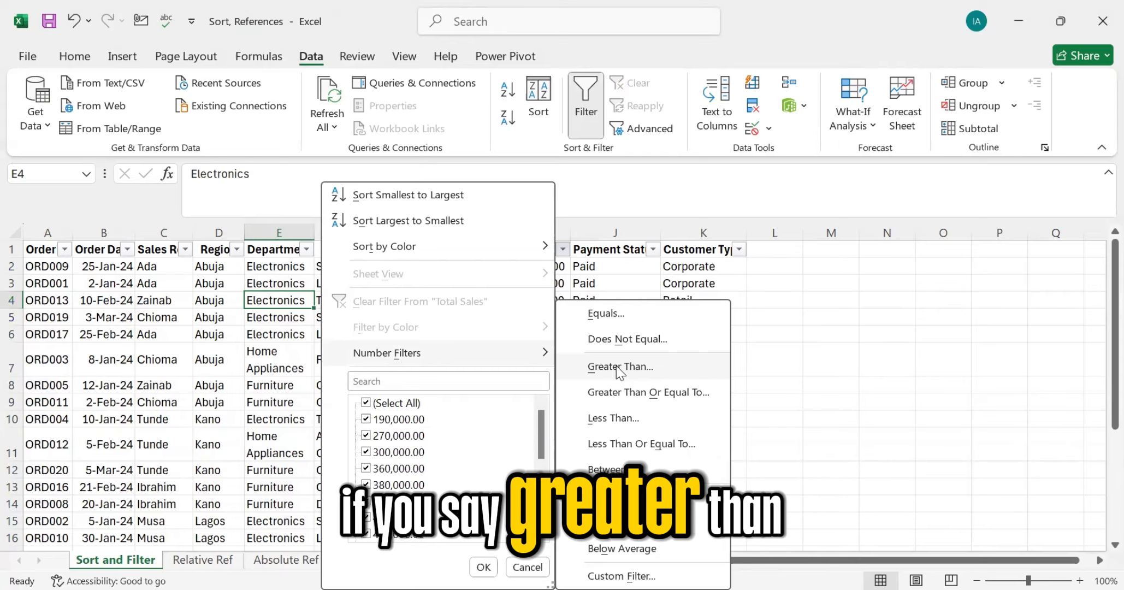
{"action": "left_click", "coordinate": [617, 366]}
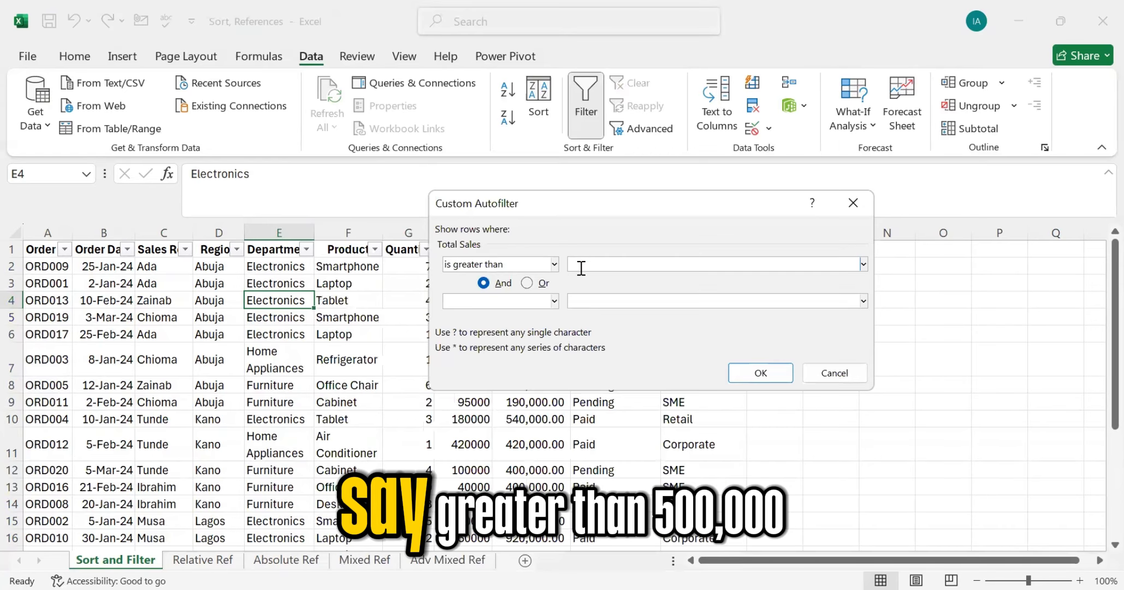
{"action": "type", "text": "50"}
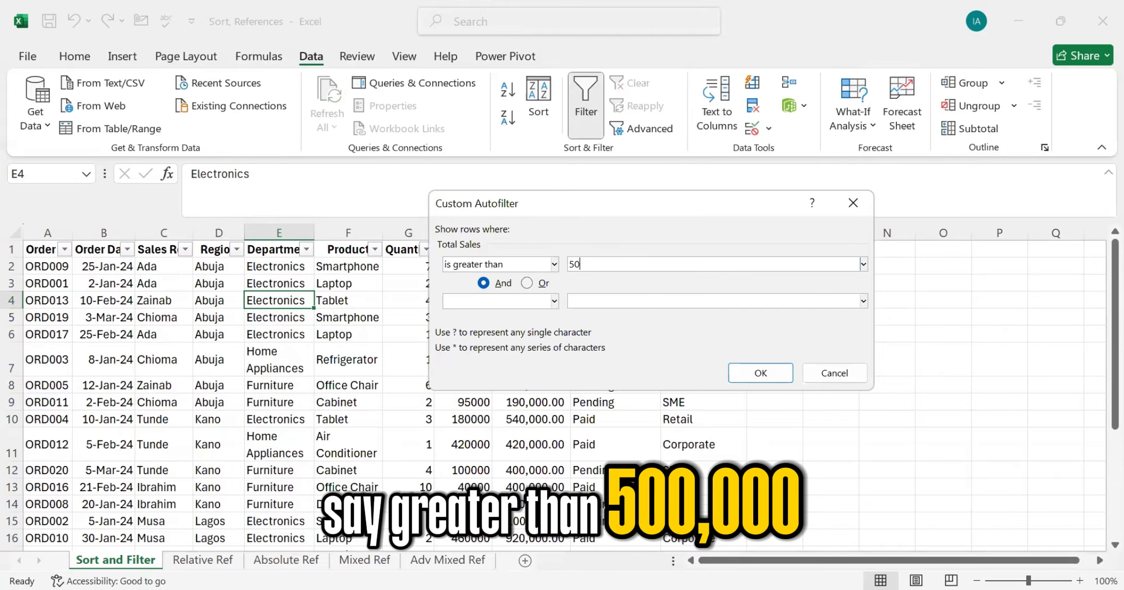
{"action": "type", "text": "0000"}
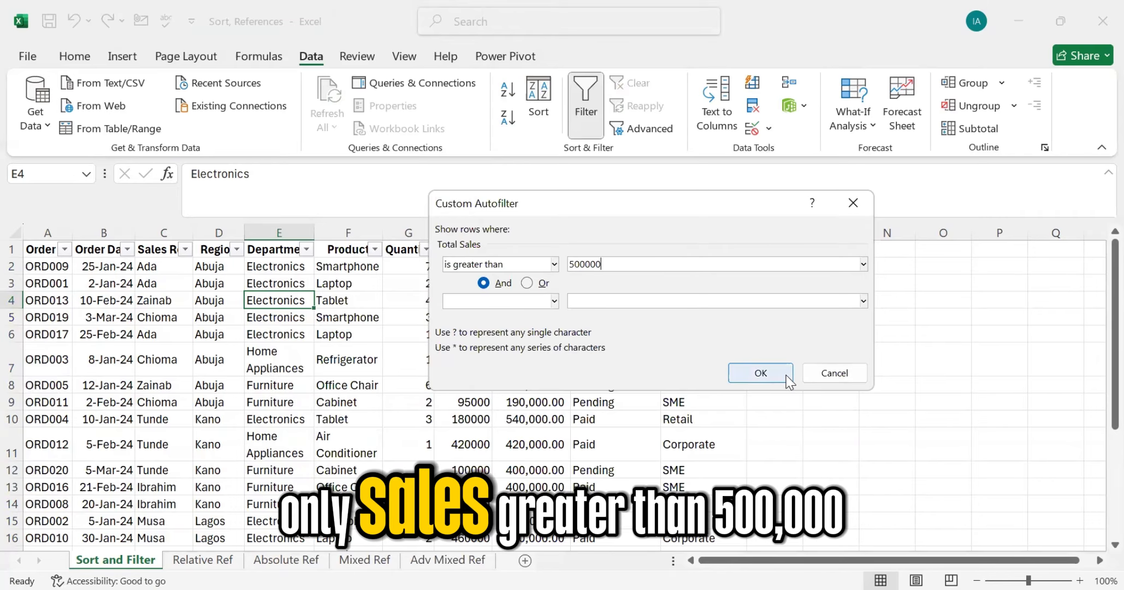
{"action": "left_click", "coordinate": [760, 374]}
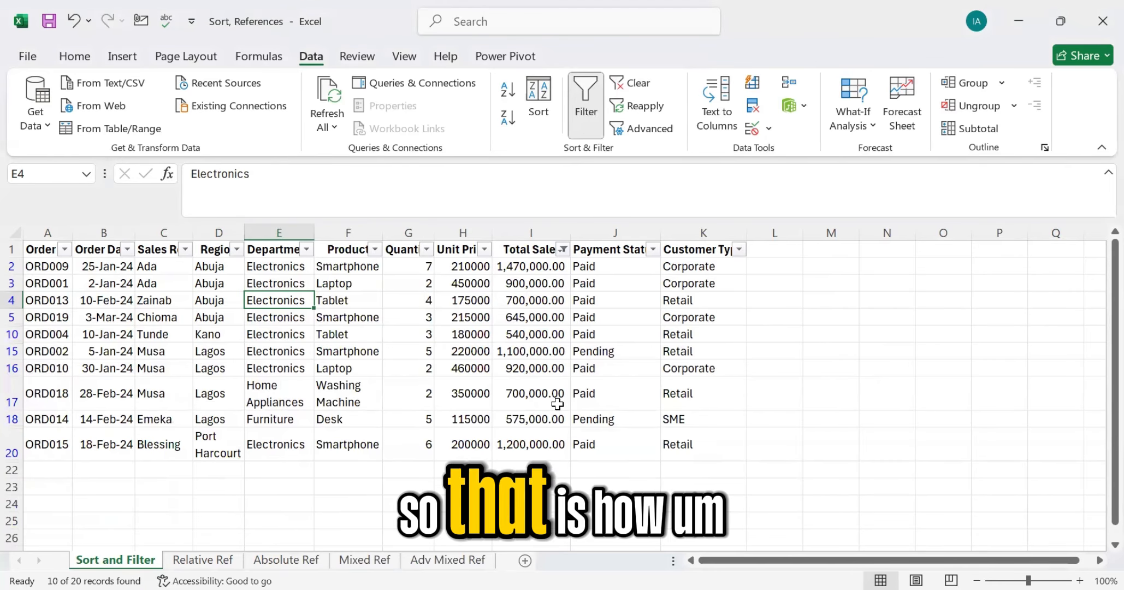
Step: Clear the filter from Total Sales and start a Top 10 number filter on it with the count set to 5
{"action": "left_click", "coordinate": [563, 248]}
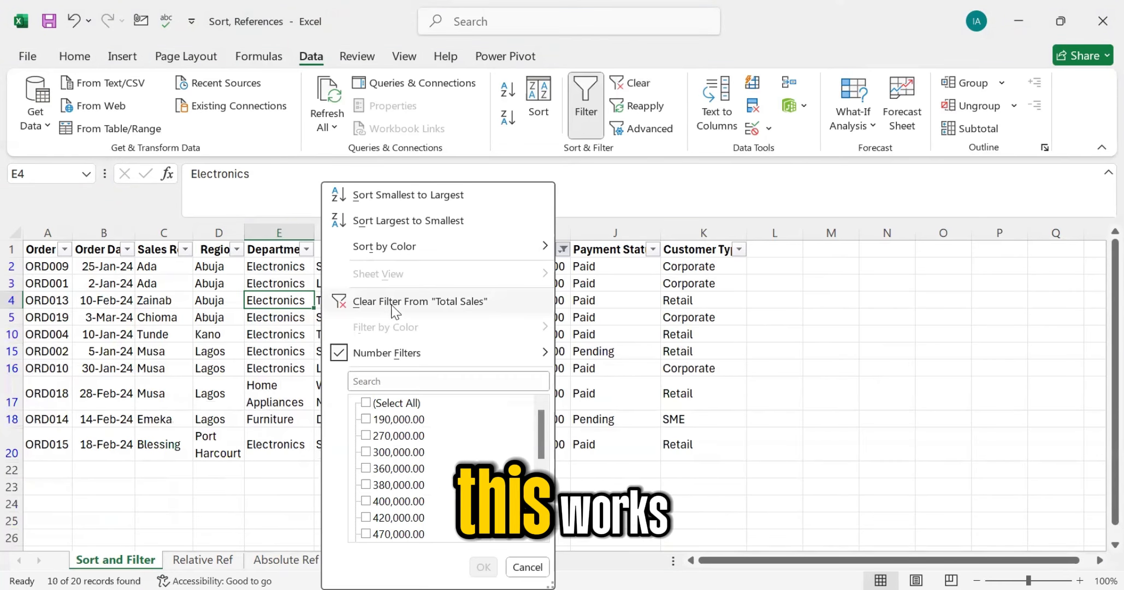
{"action": "key", "text": "c"}
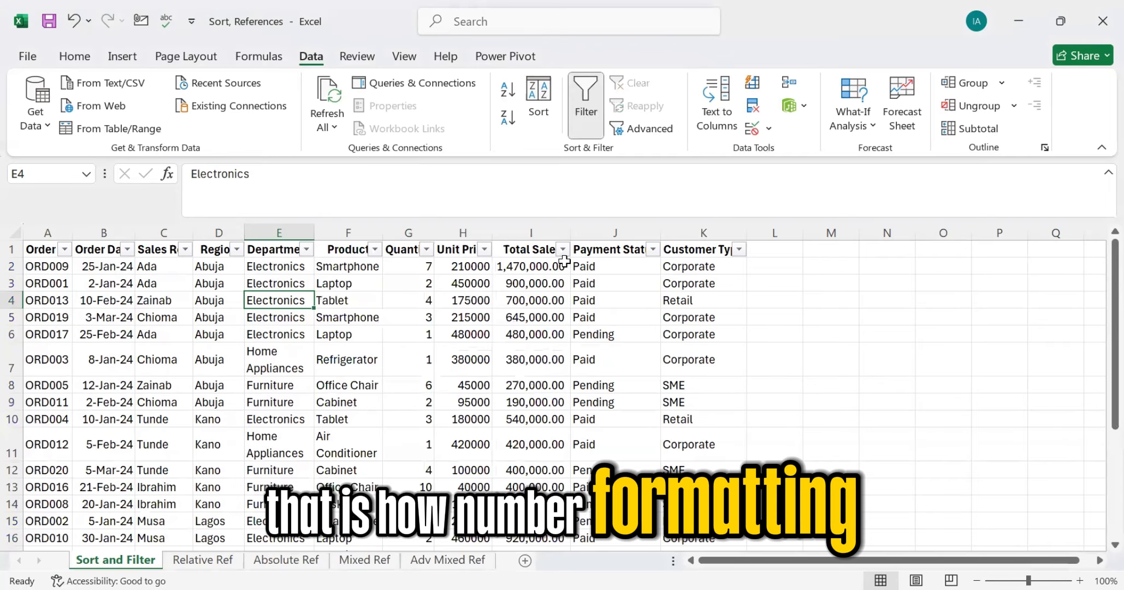
{"action": "left_click", "coordinate": [562, 250]}
{"action": "mouse_move", "coordinate": [446, 355]}
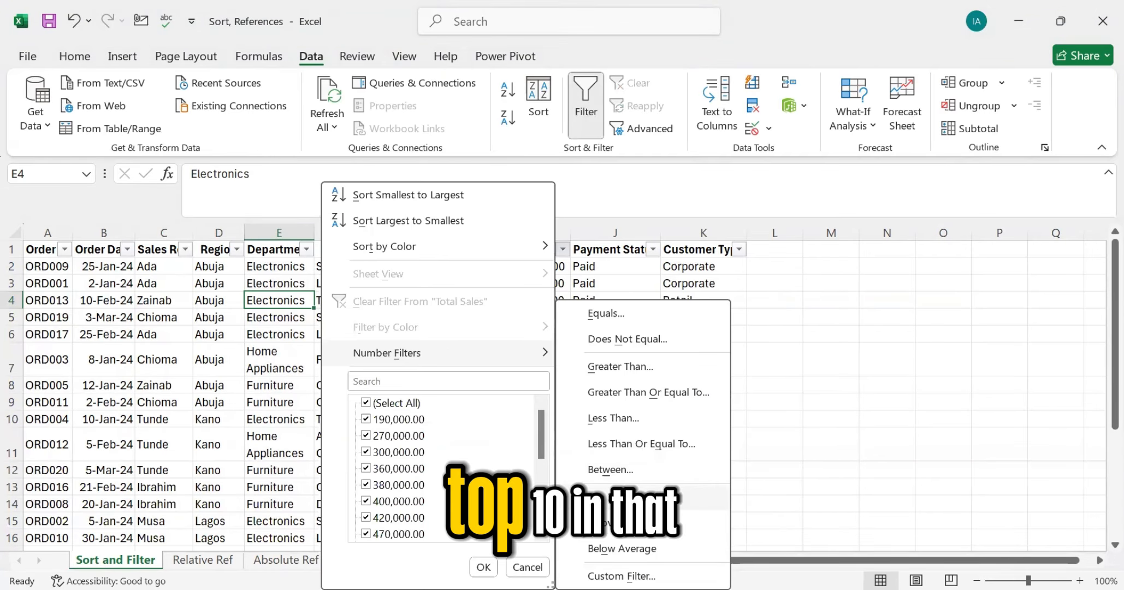
{"action": "left_click", "coordinate": [601, 496]}
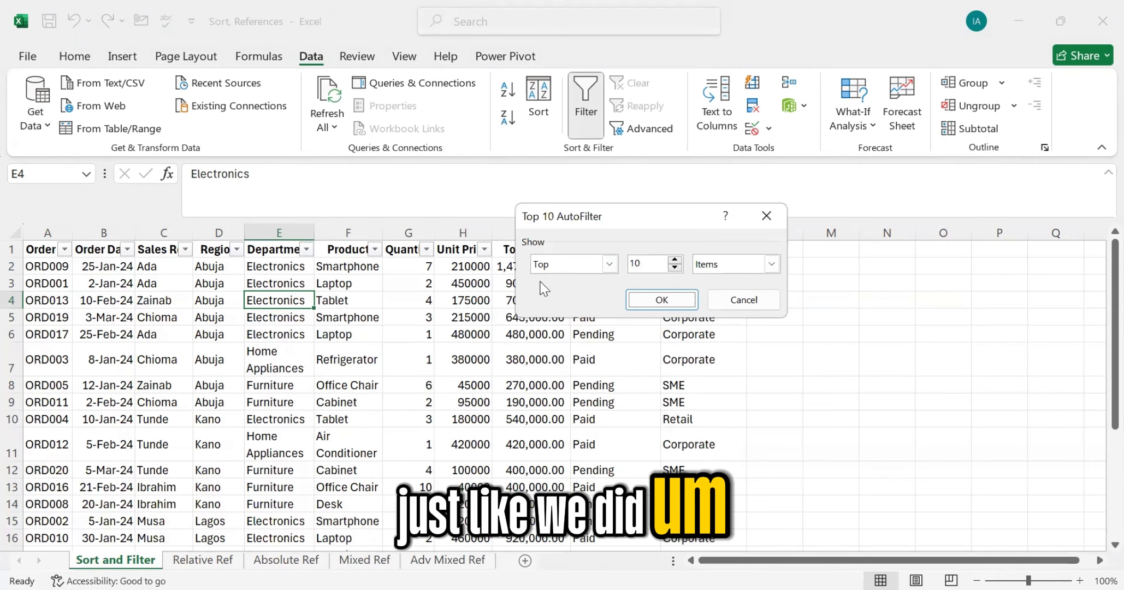
{"action": "left_click", "coordinate": [655, 263]}
{"action": "key", "text": "BackSpace"}
{"action": "key", "text": "BackSpace"}
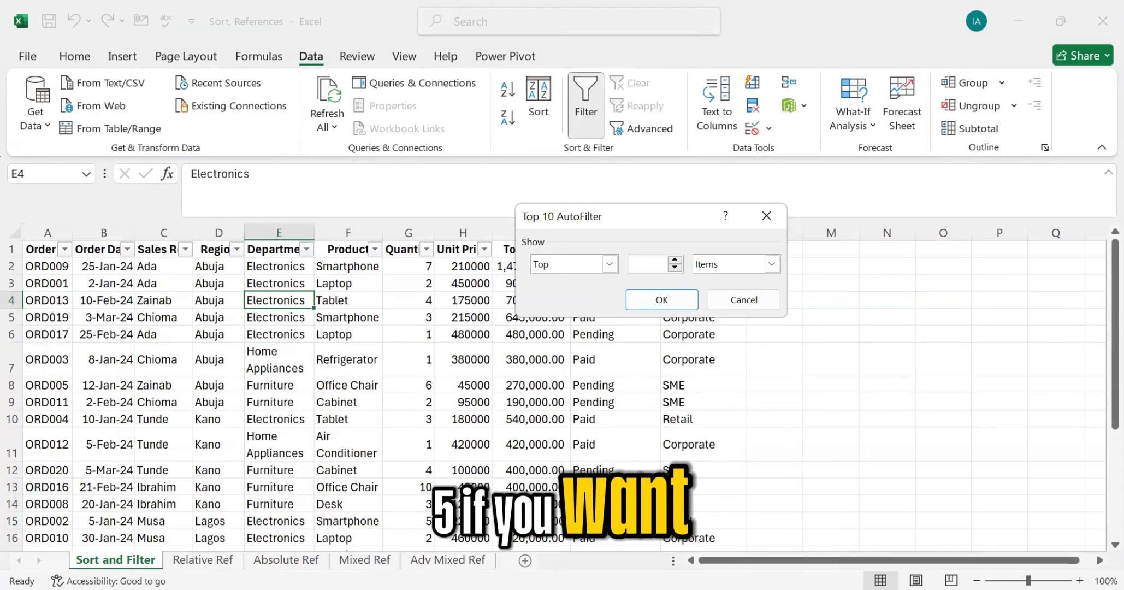
{"action": "type", "text": "5"}
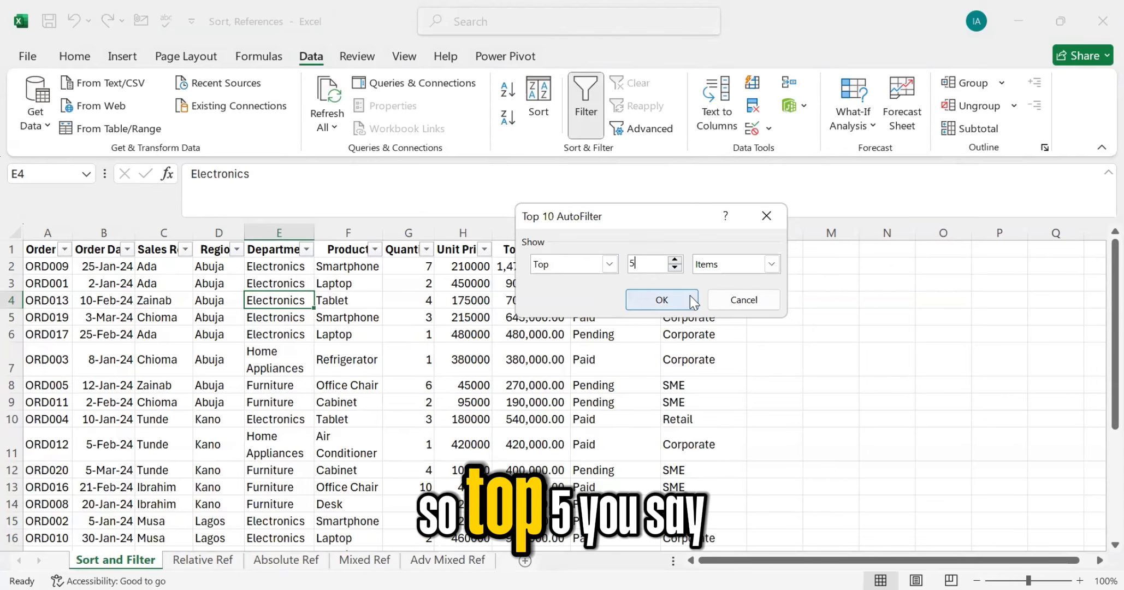
Step: Apply the Total Sales filter with Top and Items selected, and clear it once the remaining rows are checked
{"action": "left_click", "coordinate": [771, 265]}
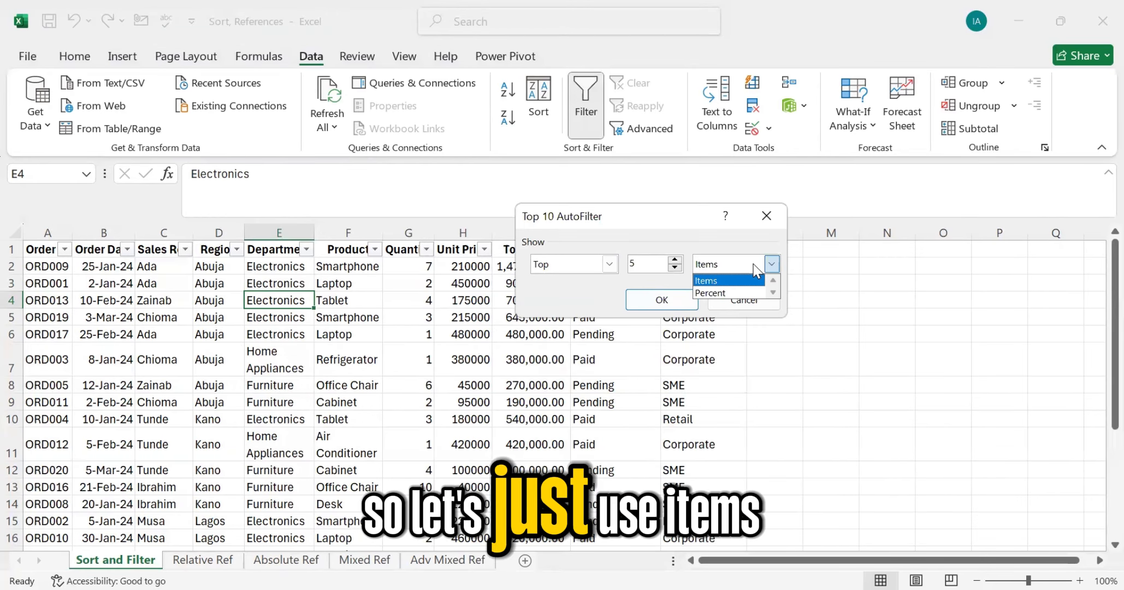
{"action": "left_click", "coordinate": [602, 303]}
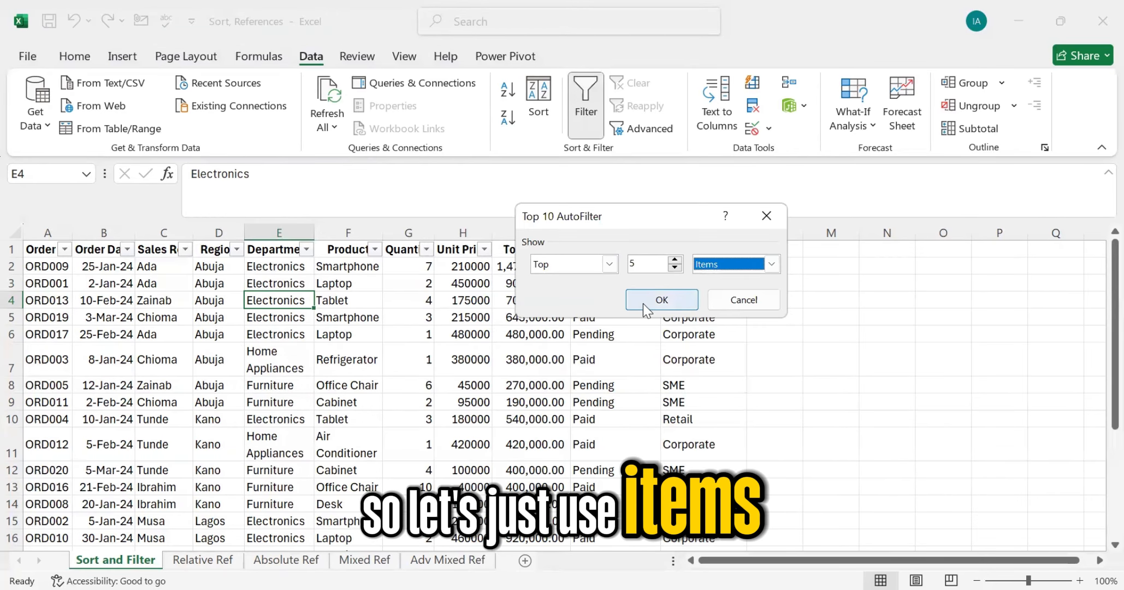
{"action": "left_click", "coordinate": [610, 264]}
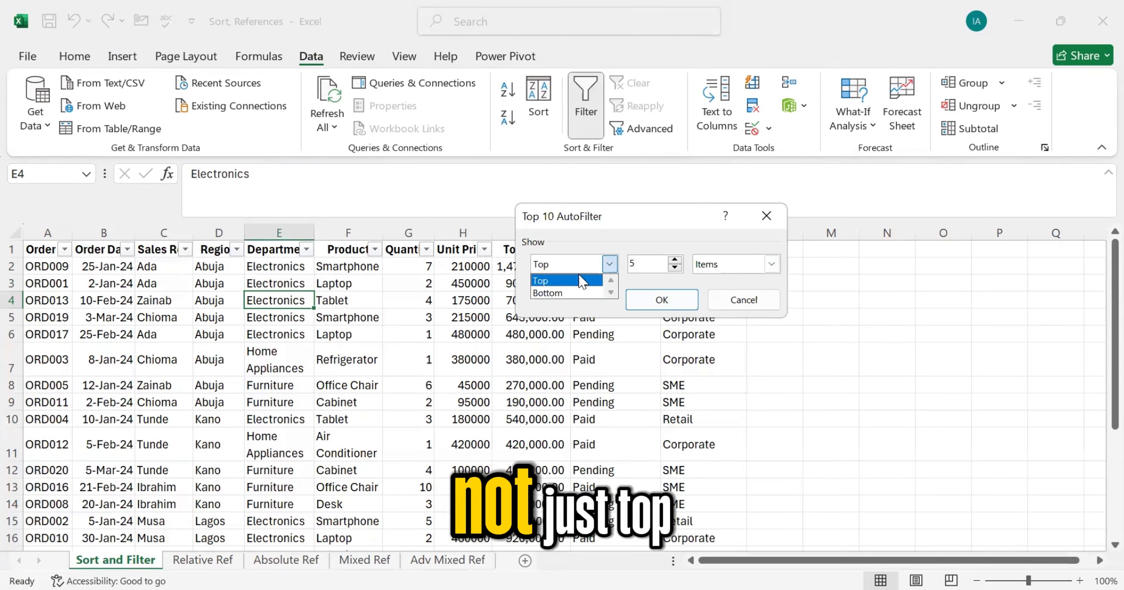
{"action": "left_click", "coordinate": [581, 282]}
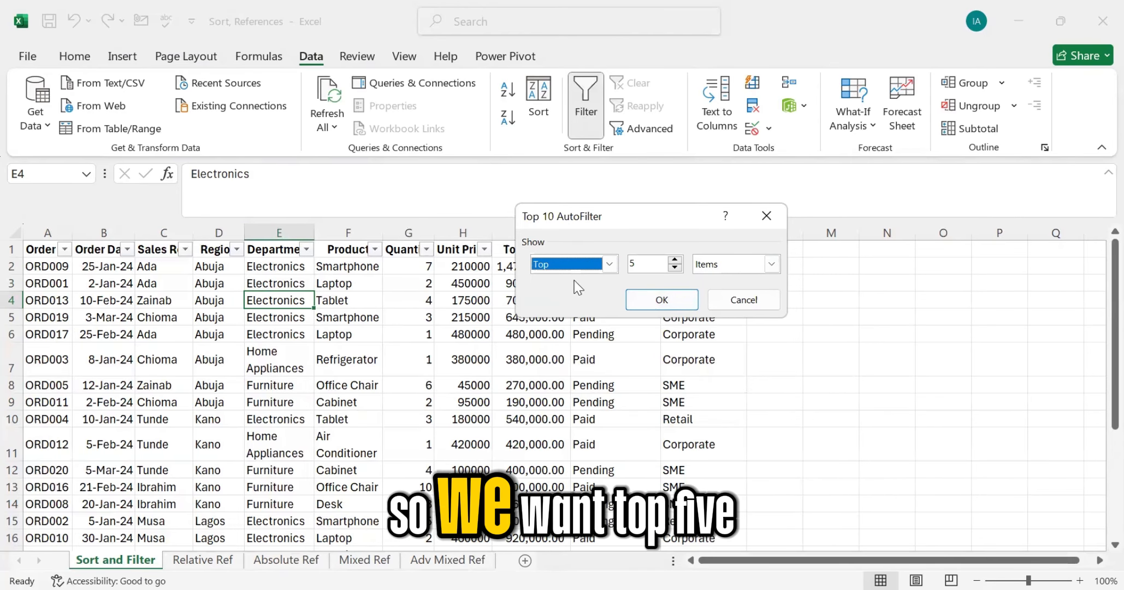
{"action": "left_click", "coordinate": [677, 301]}
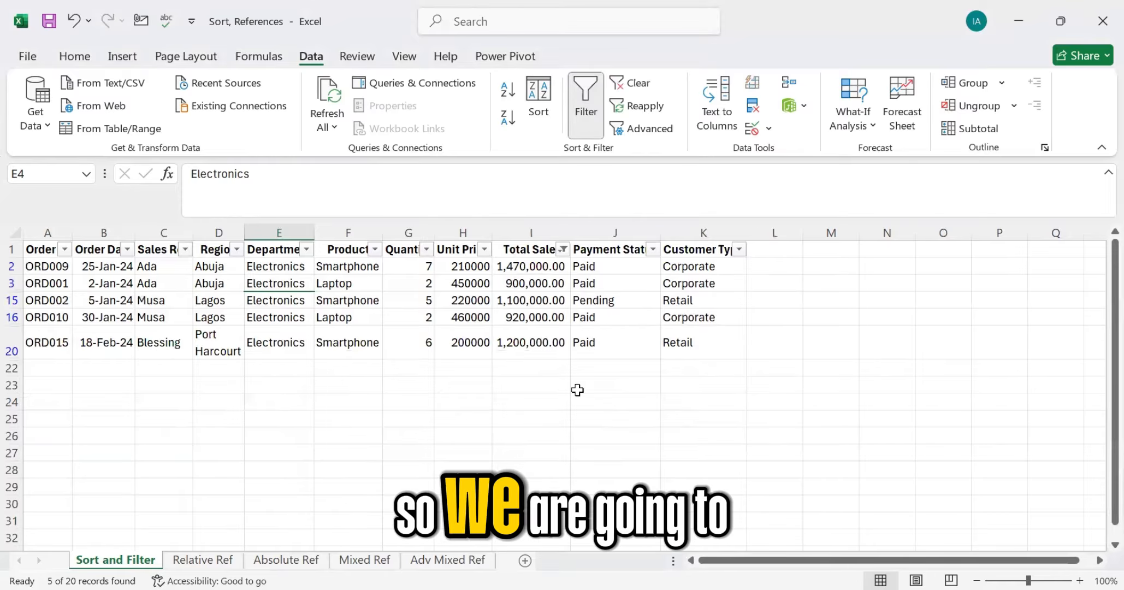
{"action": "left_click", "coordinate": [563, 247]}
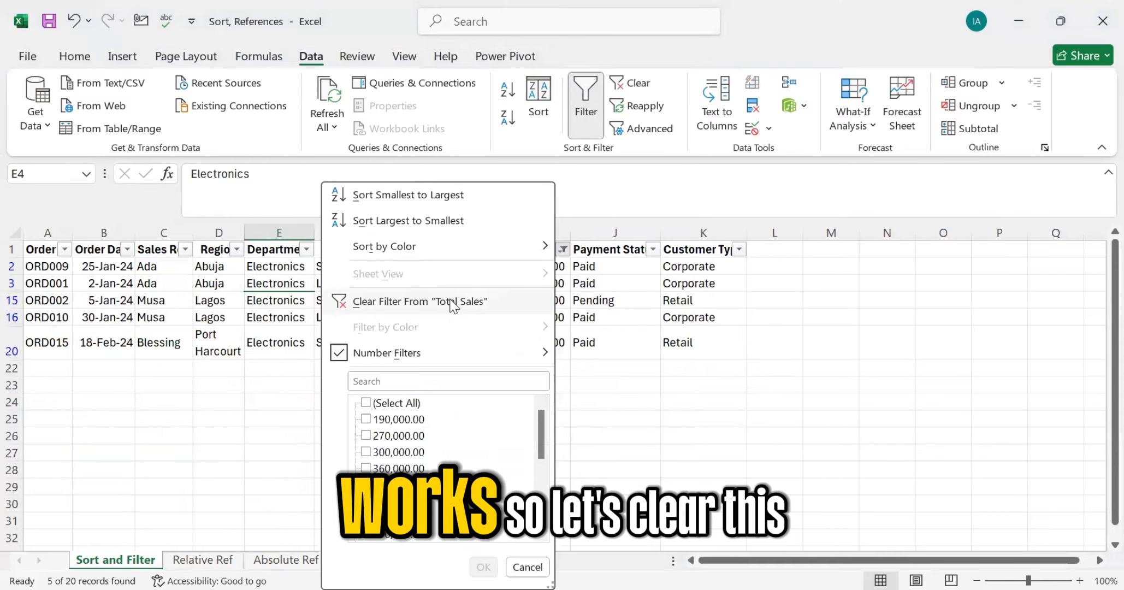
{"action": "left_click", "coordinate": [452, 307]}
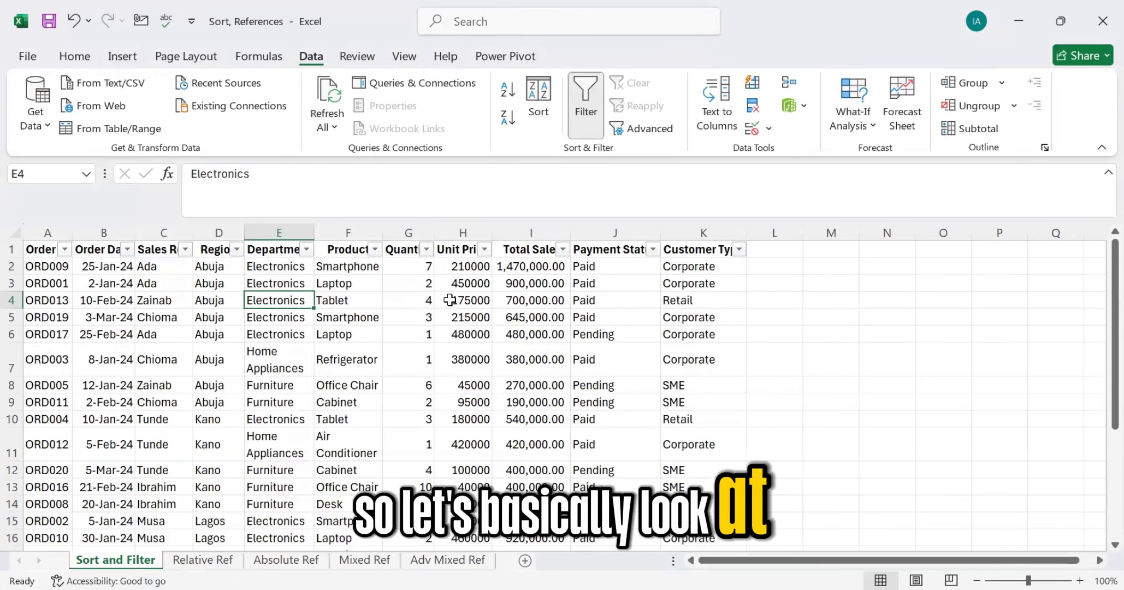
Step: Compare the text filter options of Payment Status, the number filter options of Total Sales and the date filter options of Order Date
{"action": "left_click", "coordinate": [653, 250]}
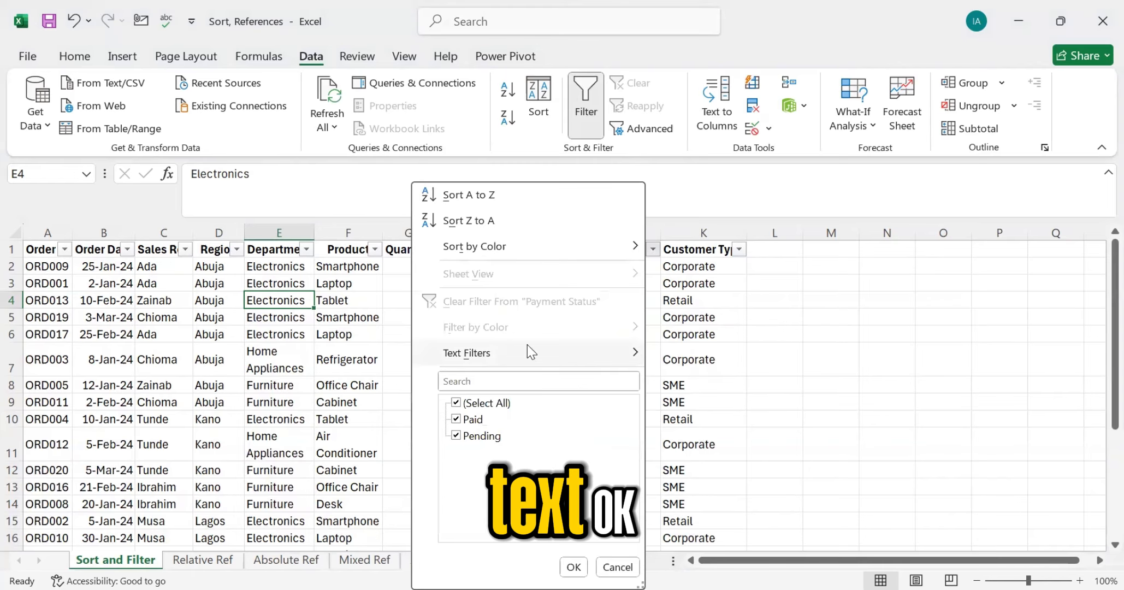
{"action": "mouse_move", "coordinate": [510, 349]}
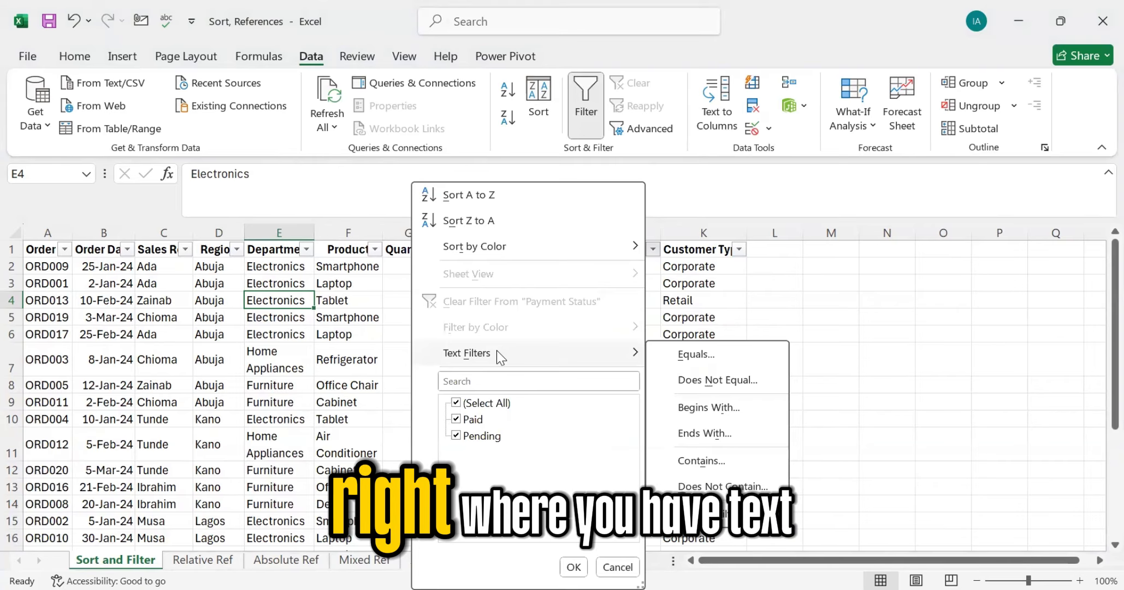
{"action": "left_click", "coordinate": [691, 271]}
{"action": "left_click", "coordinate": [562, 250]}
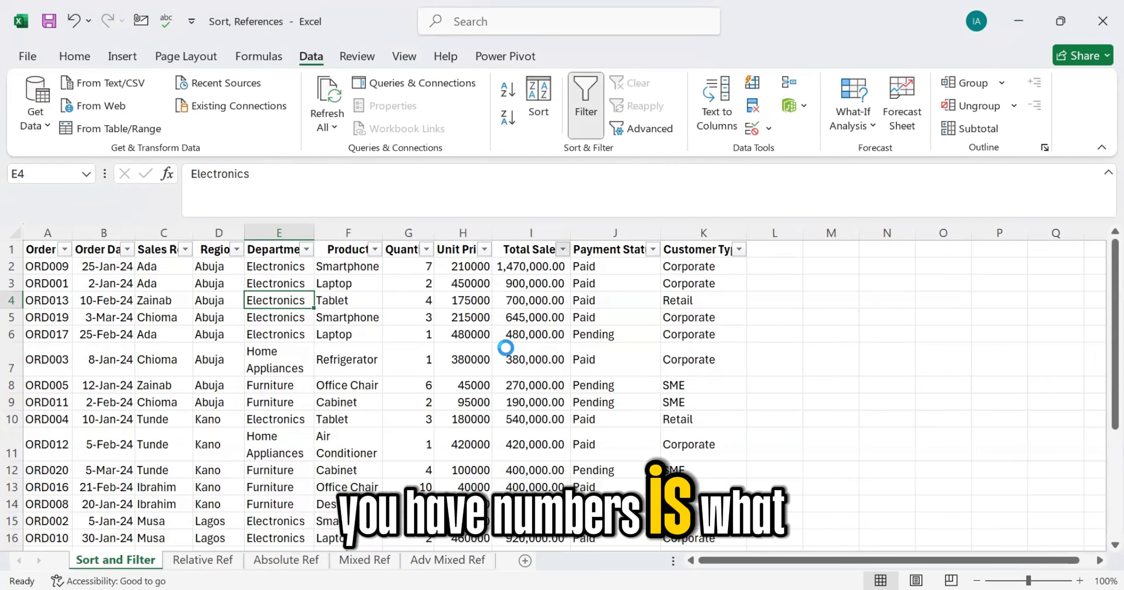
{"action": "mouse_move", "coordinate": [422, 350]}
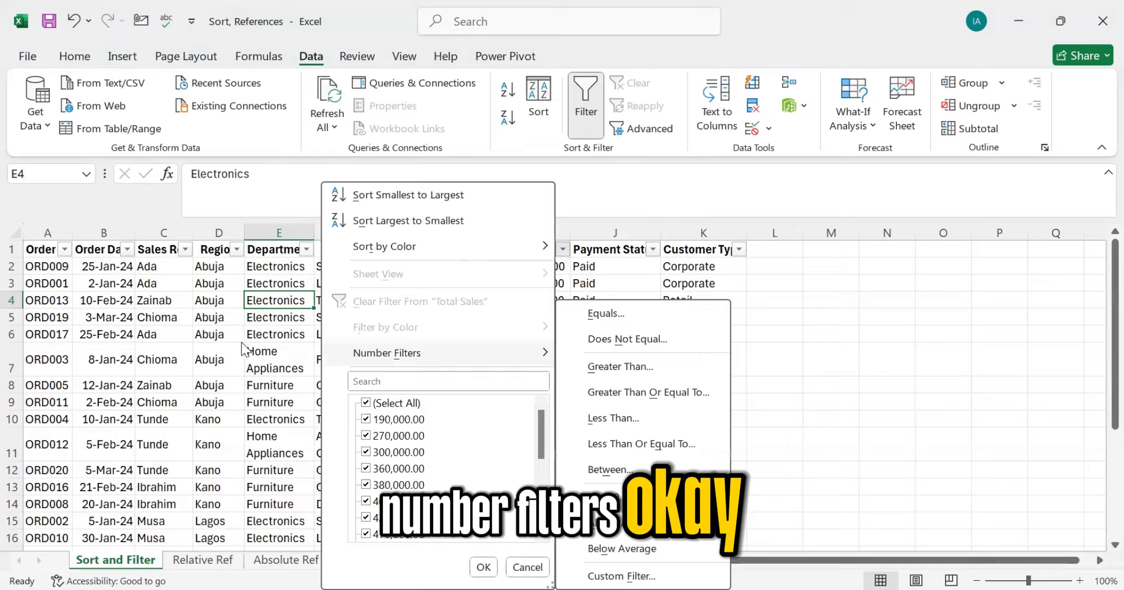
{"action": "left_click", "coordinate": [205, 362]}
{"action": "left_click", "coordinate": [129, 255]}
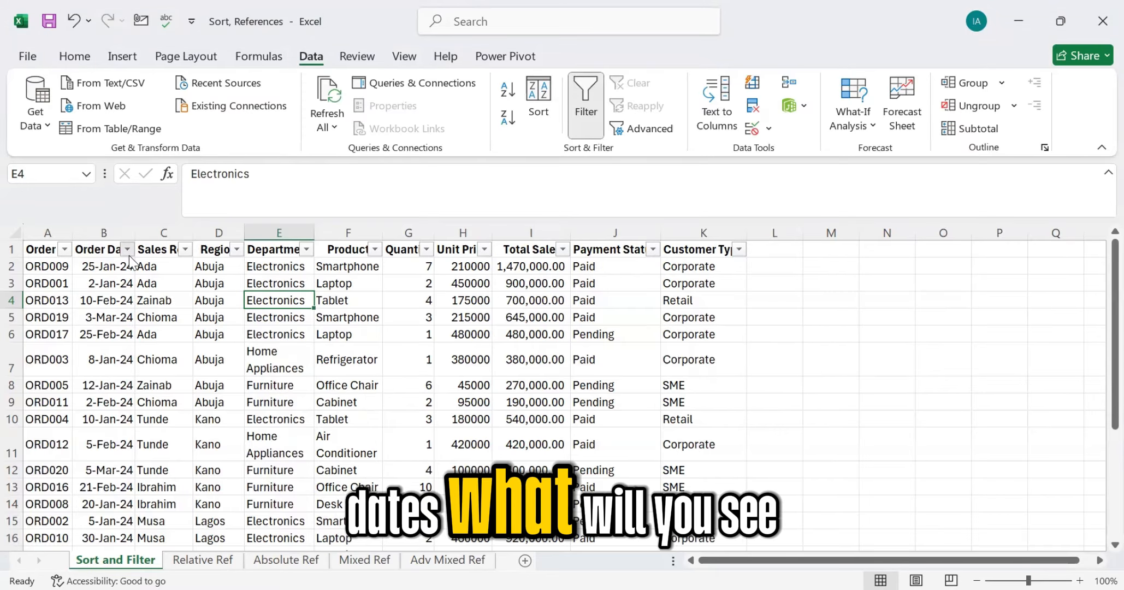
{"action": "left_click", "coordinate": [221, 341]}
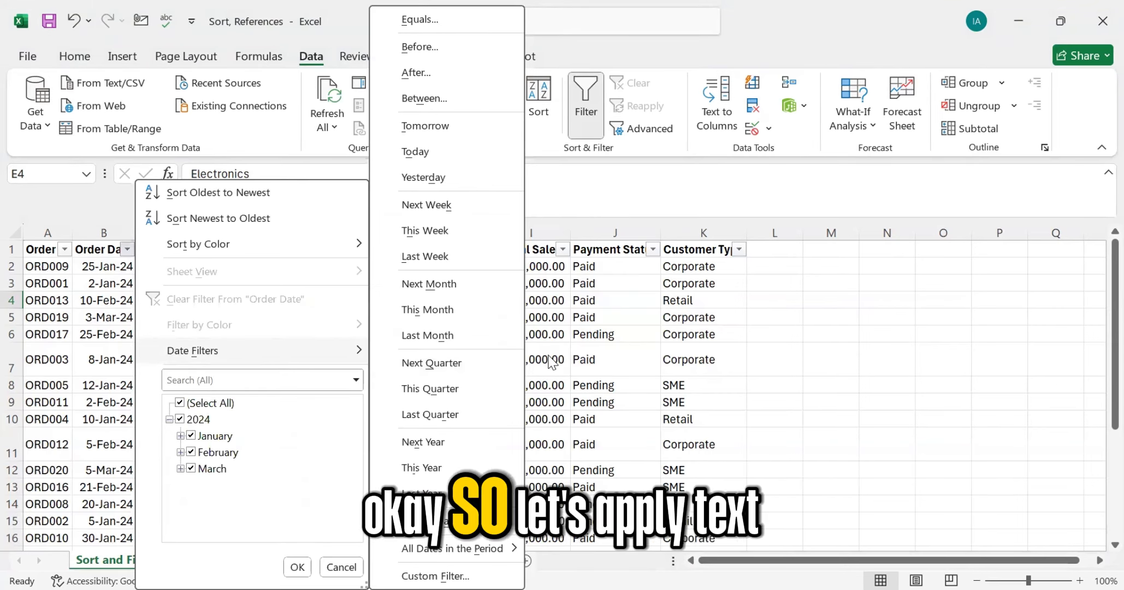
{"action": "left_click", "coordinate": [653, 261]}
Step: Apply a text filter to Payment Status for values that begin with P
{"action": "left_click", "coordinate": [651, 252]}
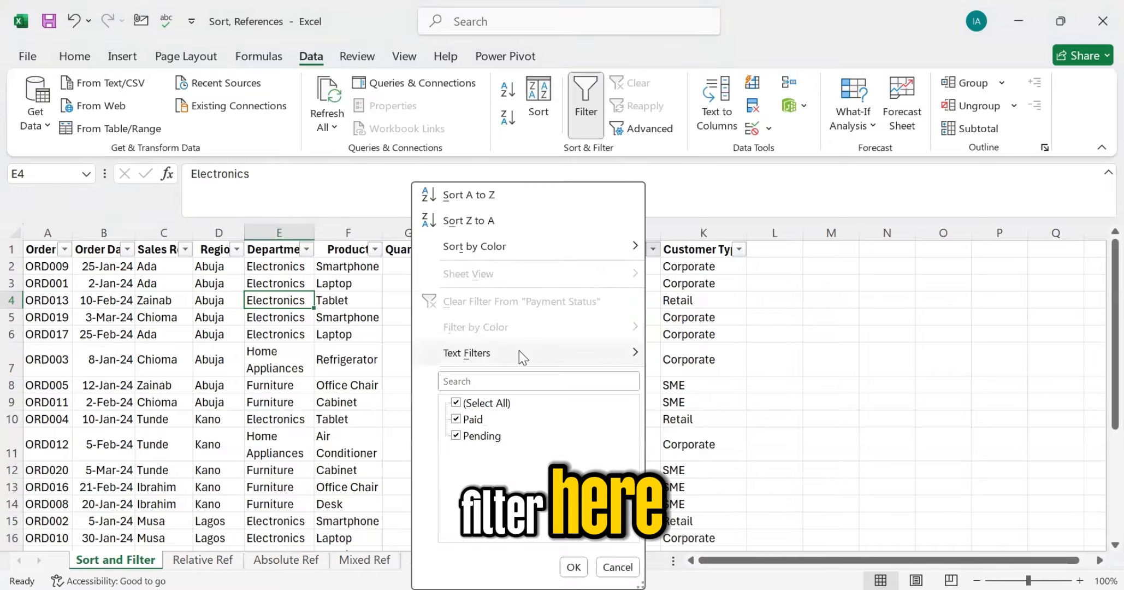
{"action": "left_click", "coordinate": [519, 354]}
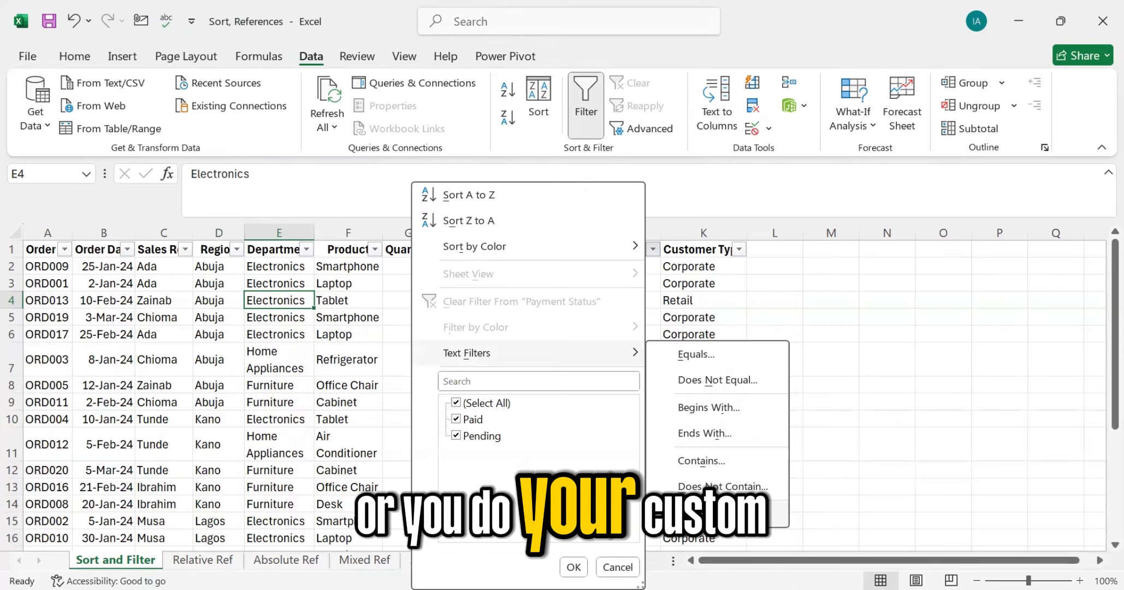
{"action": "left_click", "coordinate": [708, 414]}
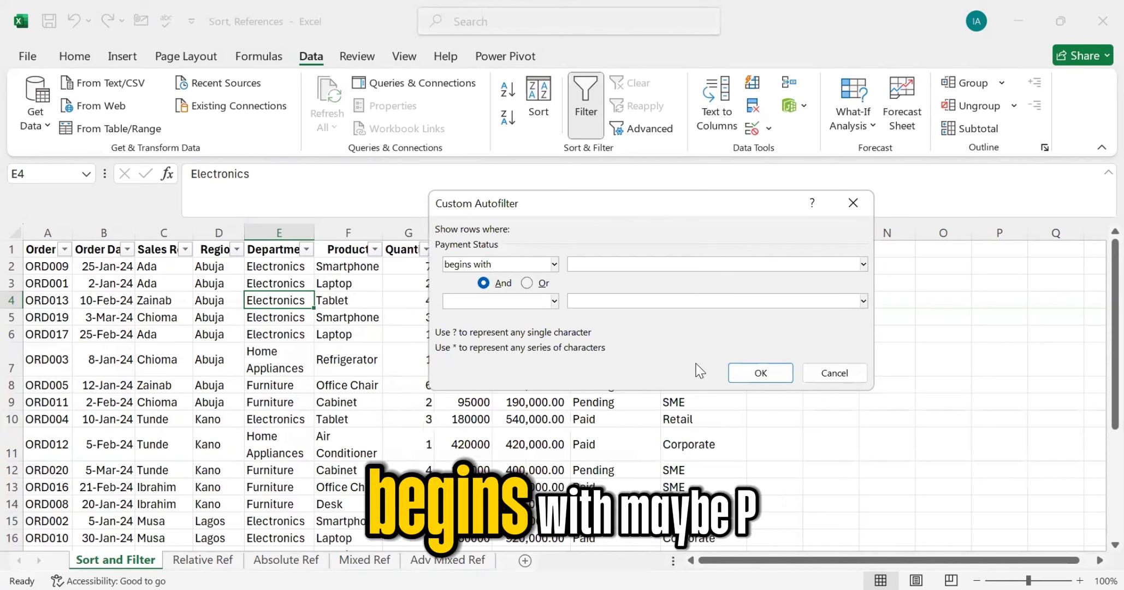
{"action": "type", "text": "P"}
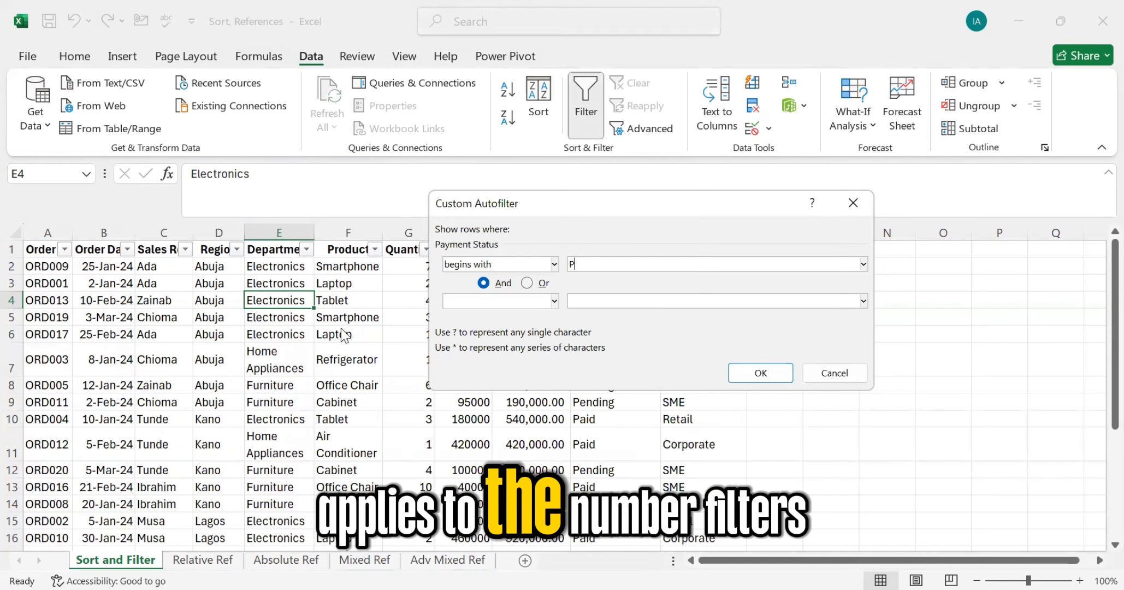
{"action": "left_click", "coordinate": [761, 374]}
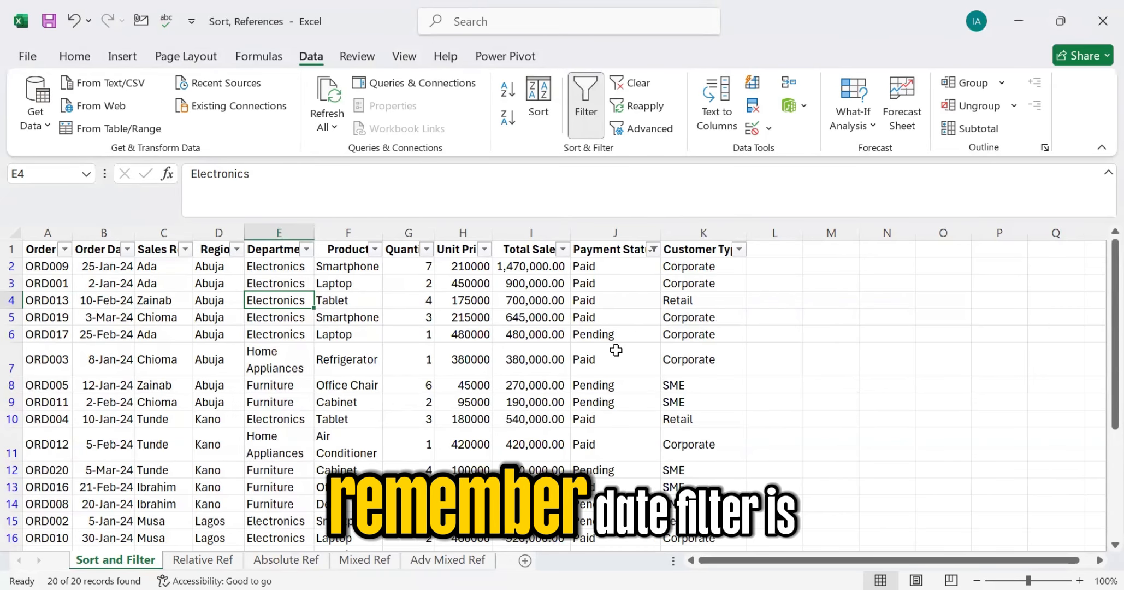
Step: Filter Order Date to This Week and replace that with the This Month date filter
{"action": "left_click", "coordinate": [127, 250]}
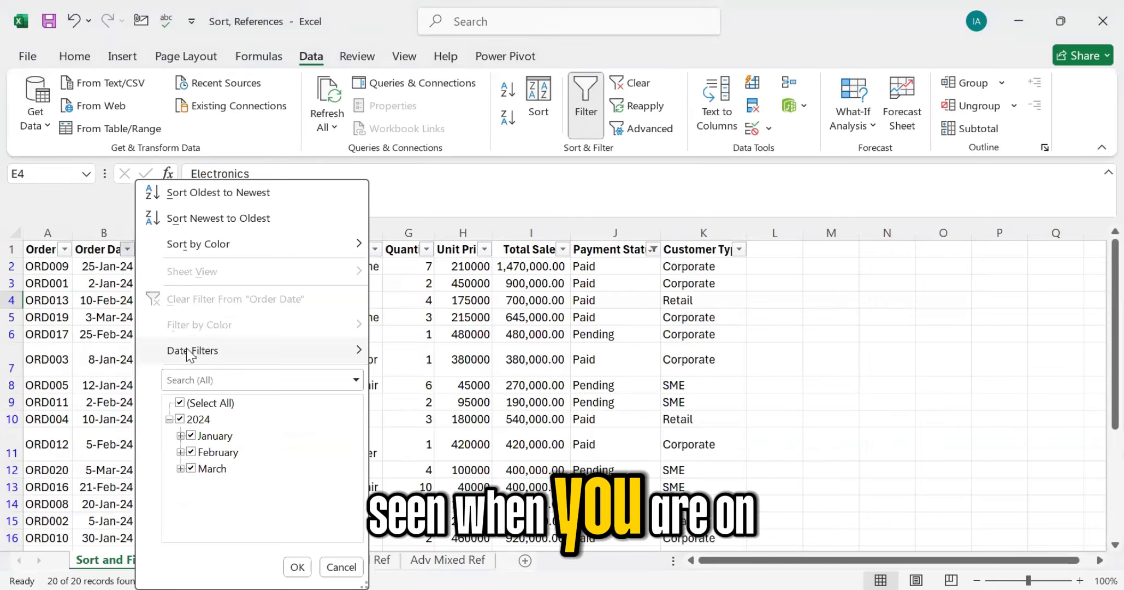
{"action": "mouse_move", "coordinate": [190, 355]}
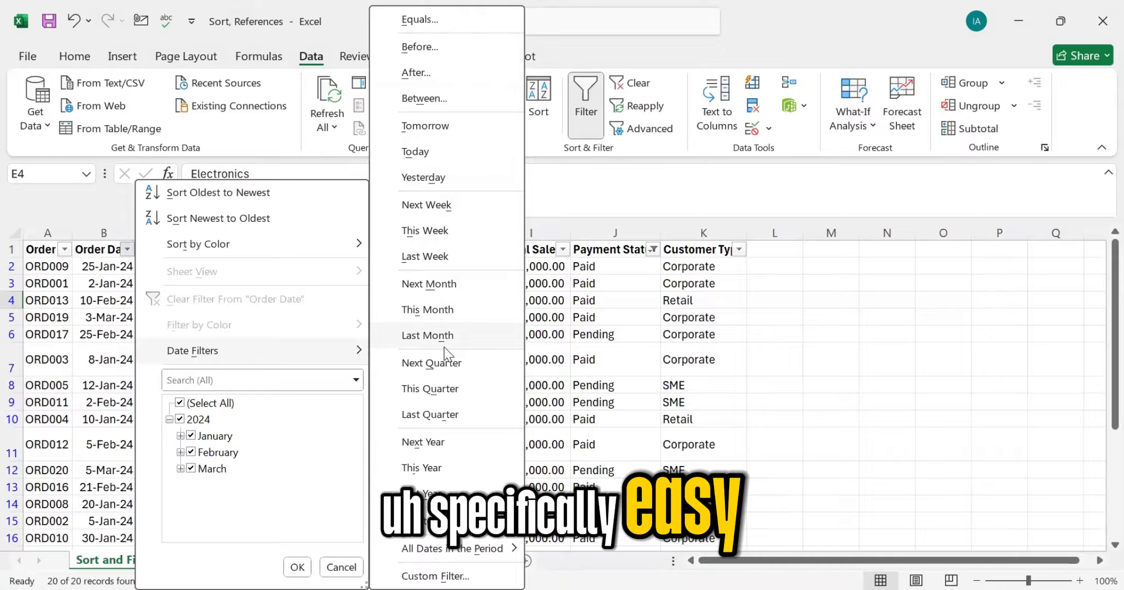
{"action": "left_click", "coordinate": [434, 230]}
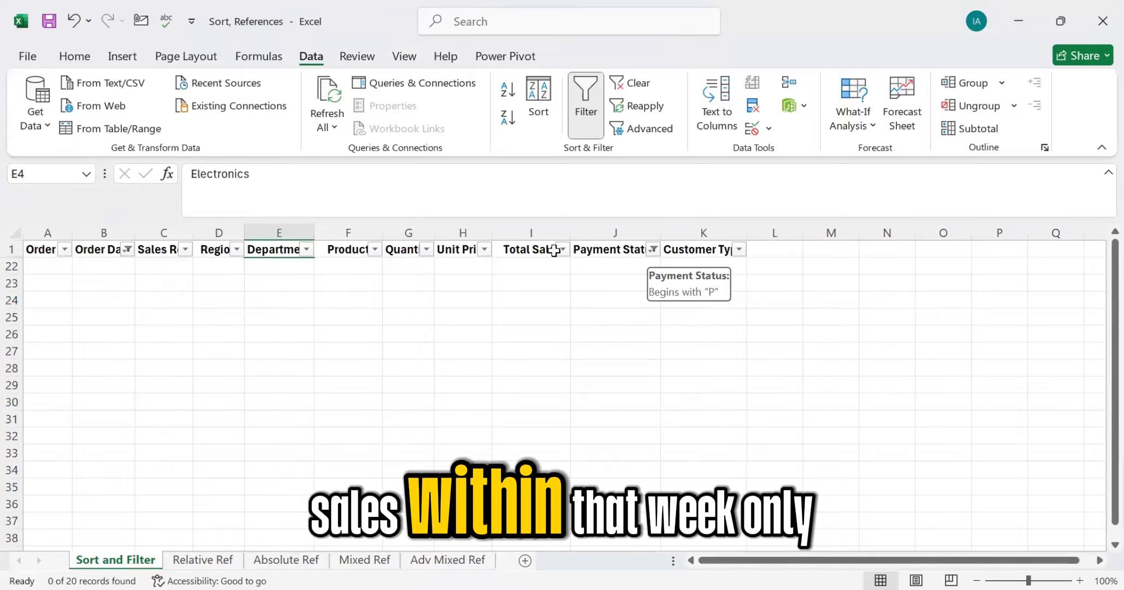
{"action": "left_click", "coordinate": [128, 249]}
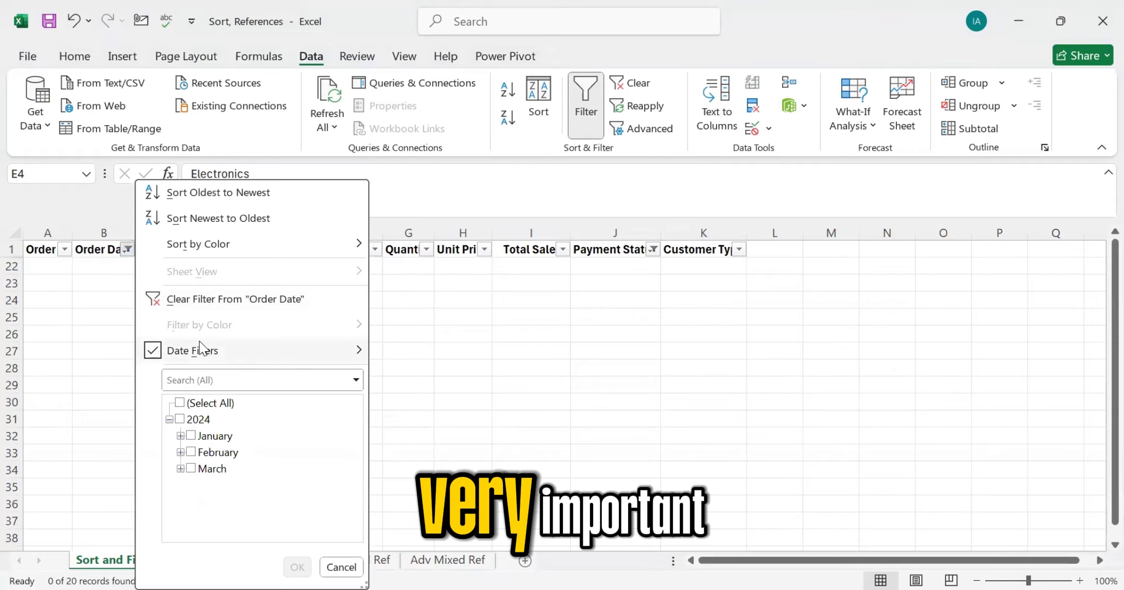
{"action": "left_click", "coordinate": [199, 349]}
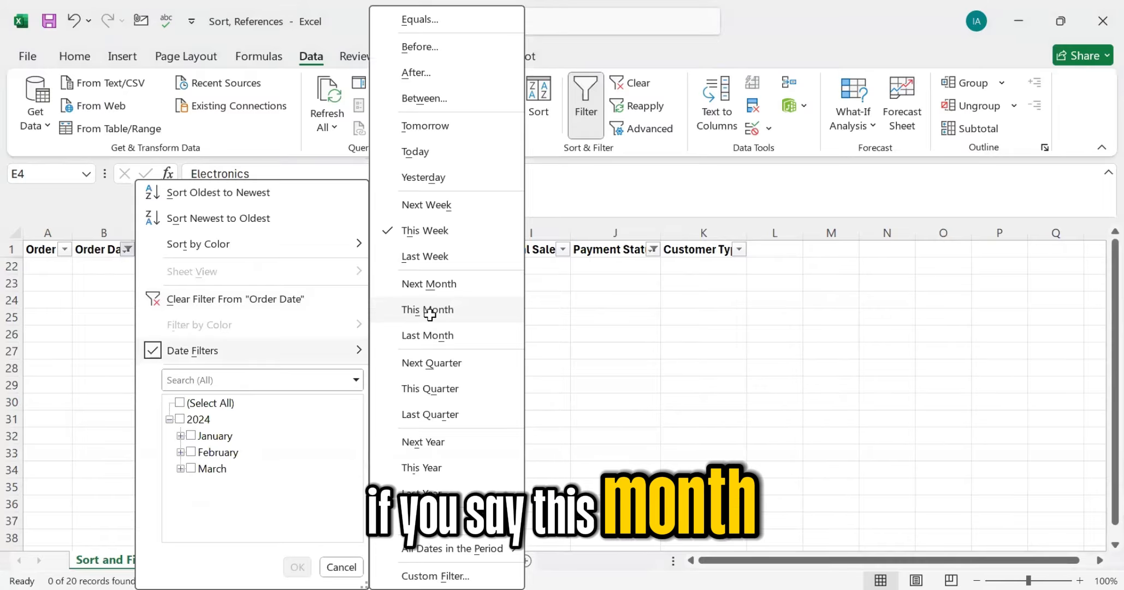
{"action": "left_click", "coordinate": [429, 316]}
{"action": "left_click", "coordinate": [115, 250]}
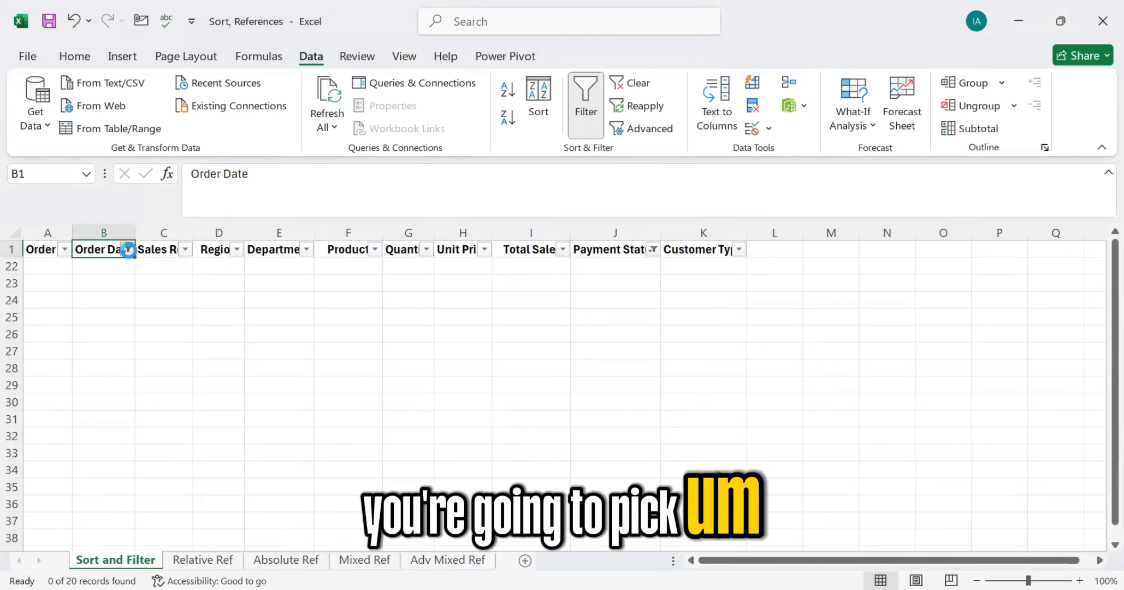
Step: Switch the Order Date filter to Last Quarter, and clear it to review the dates in the full order list
{"action": "left_click", "coordinate": [128, 249]}
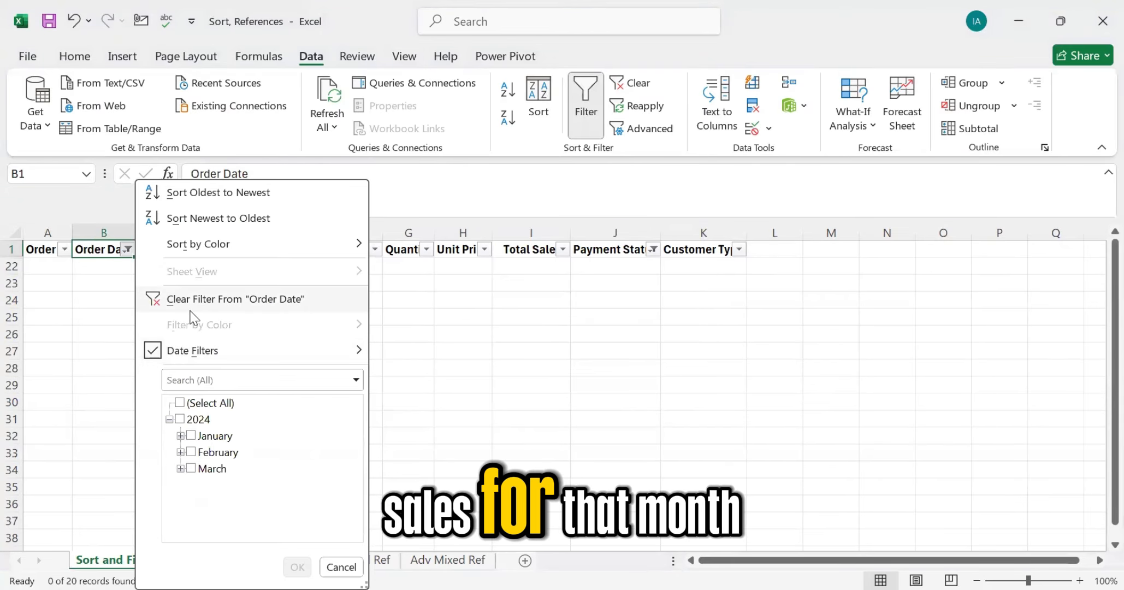
{"action": "mouse_move", "coordinate": [301, 349]}
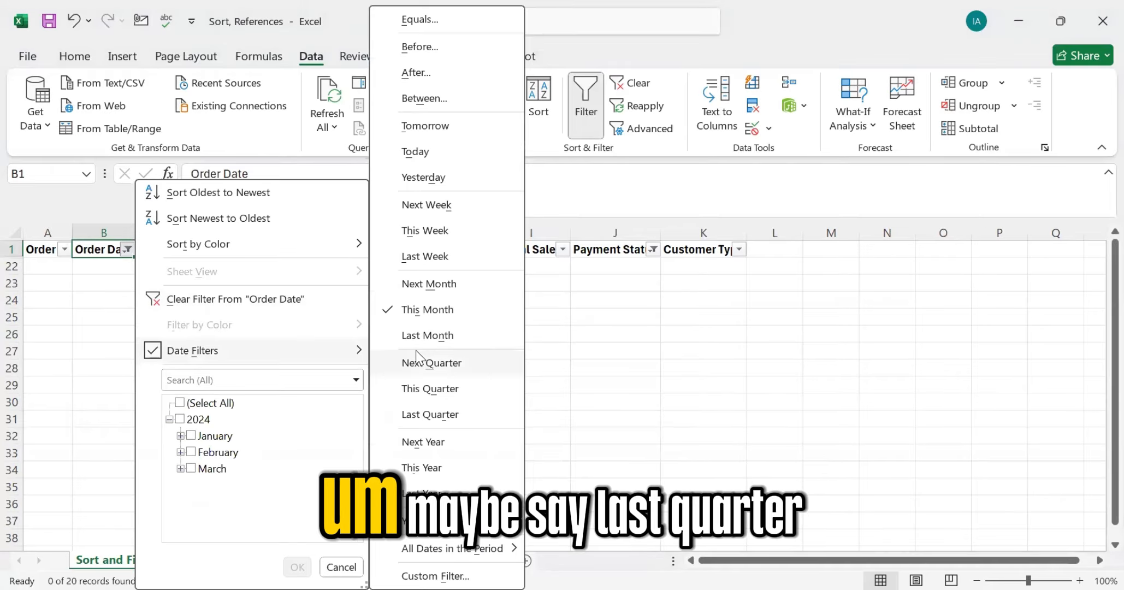
{"action": "left_click", "coordinate": [431, 409]}
{"action": "left_click", "coordinate": [126, 249]}
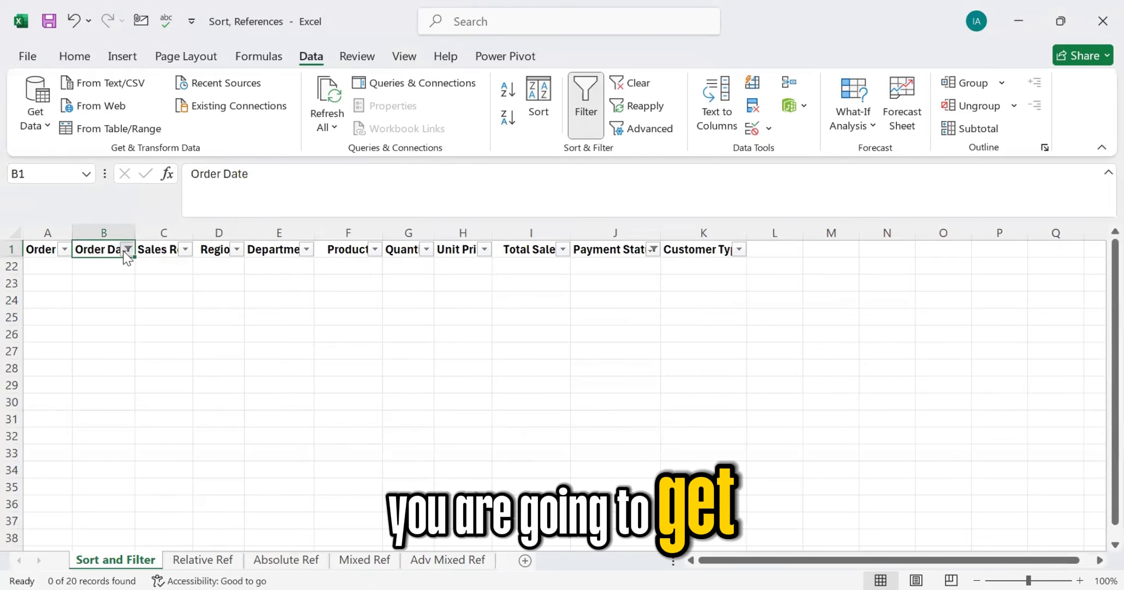
{"action": "left_click", "coordinate": [228, 300]}
{"action": "scroll", "coordinate": [120, 330], "scroll_direction": "down", "scroll_amount": 4}
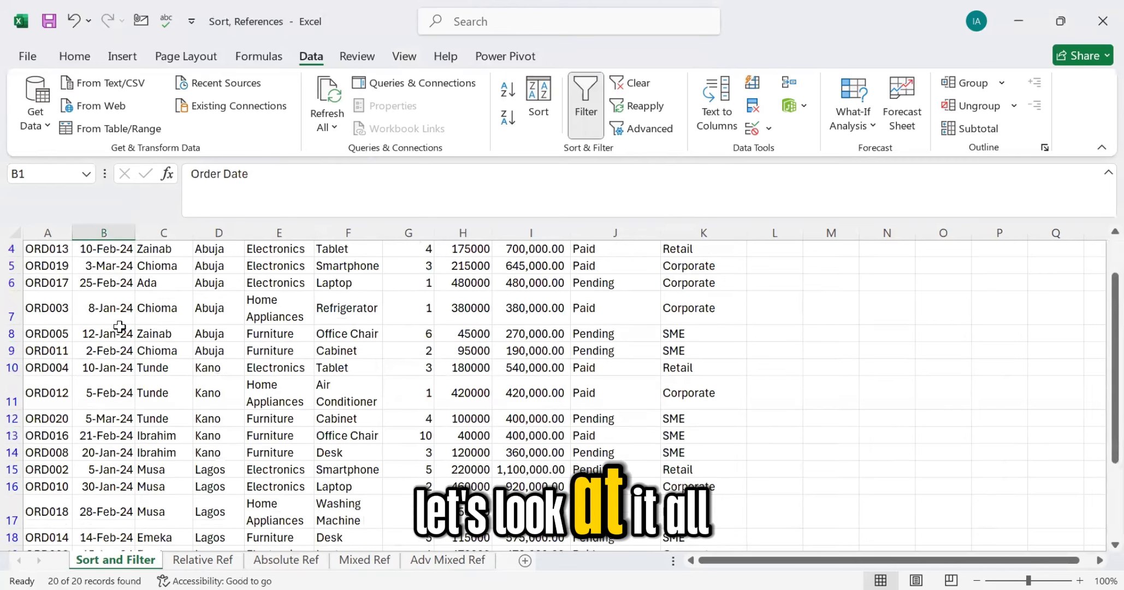
{"action": "scroll", "coordinate": [120, 331], "scroll_direction": "up", "scroll_amount": 4}
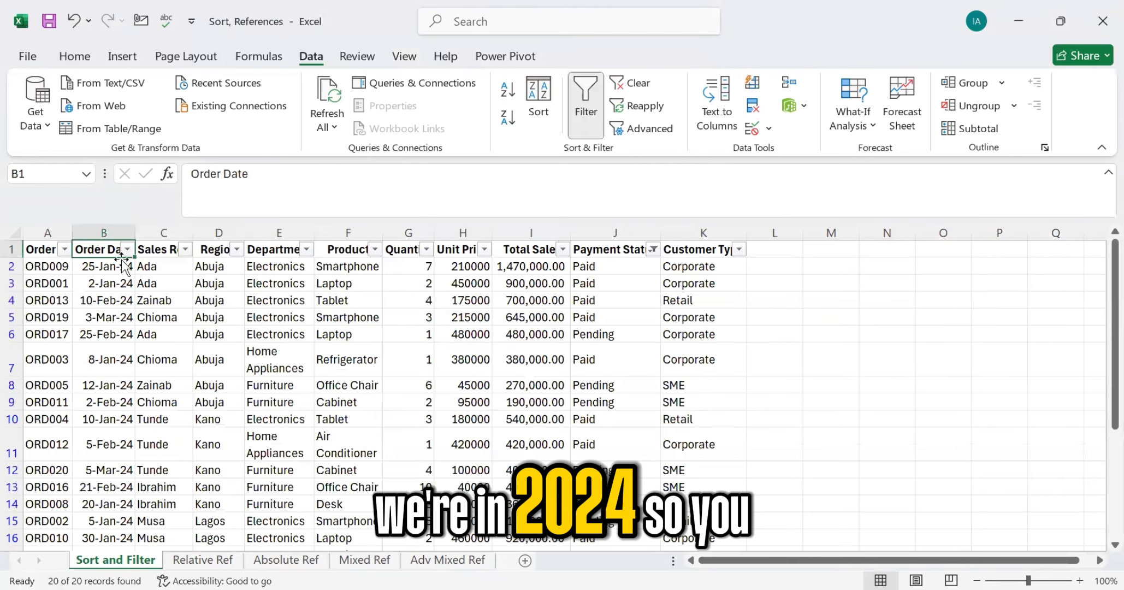
Step: Apply a Between date filter to Order Date from 25/01/2024 to 5/02/2024 inclusive
{"action": "left_click", "coordinate": [125, 248]}
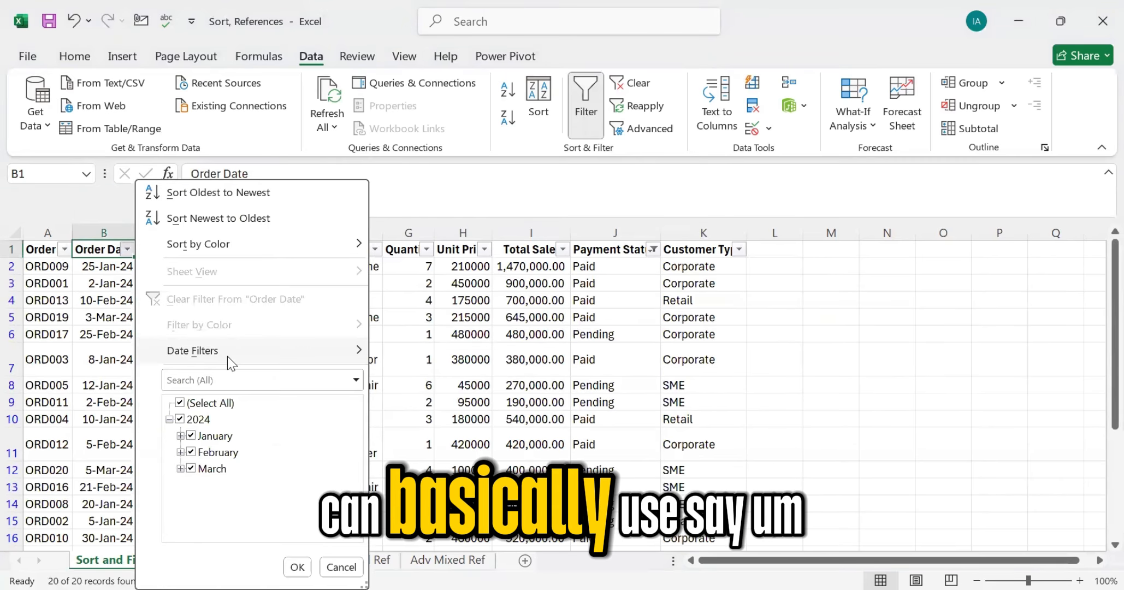
{"action": "left_click", "coordinate": [228, 355]}
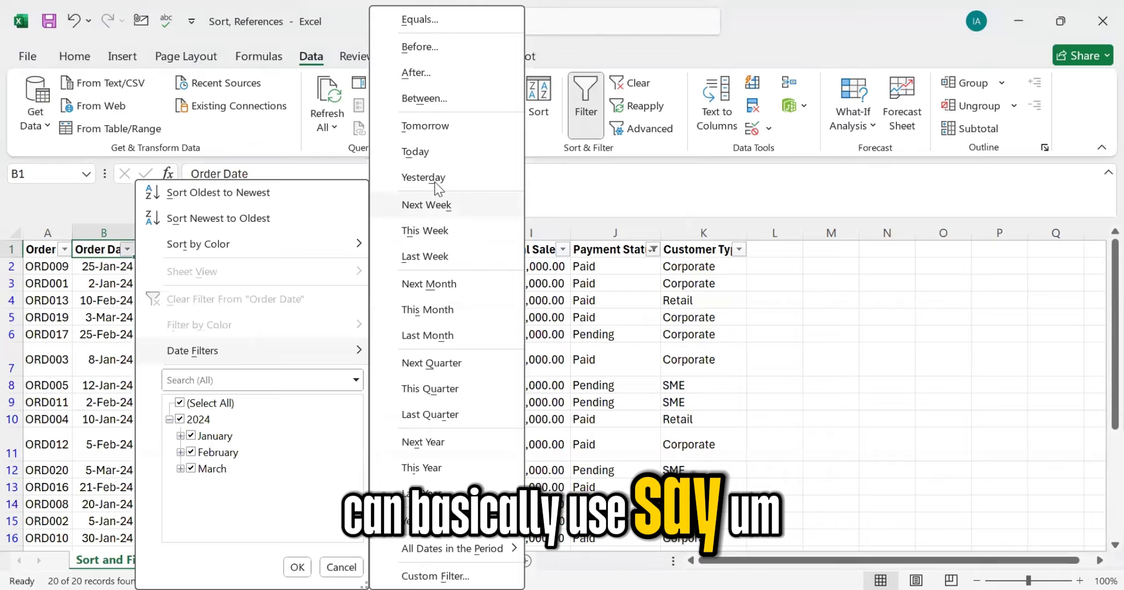
{"action": "left_click", "coordinate": [431, 98]}
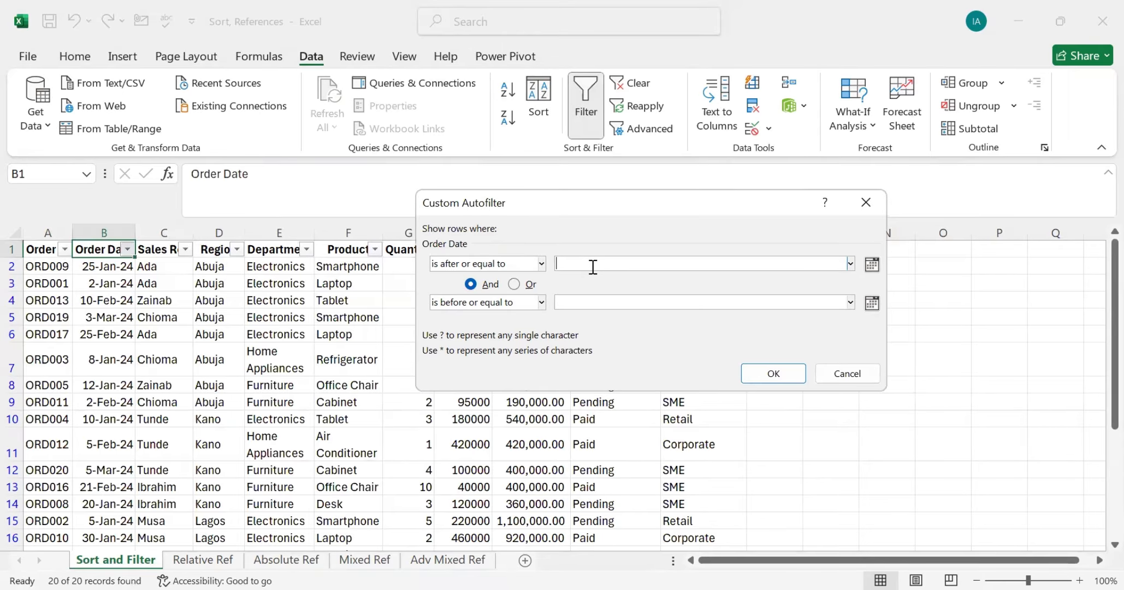
{"action": "type", "text": "25"}
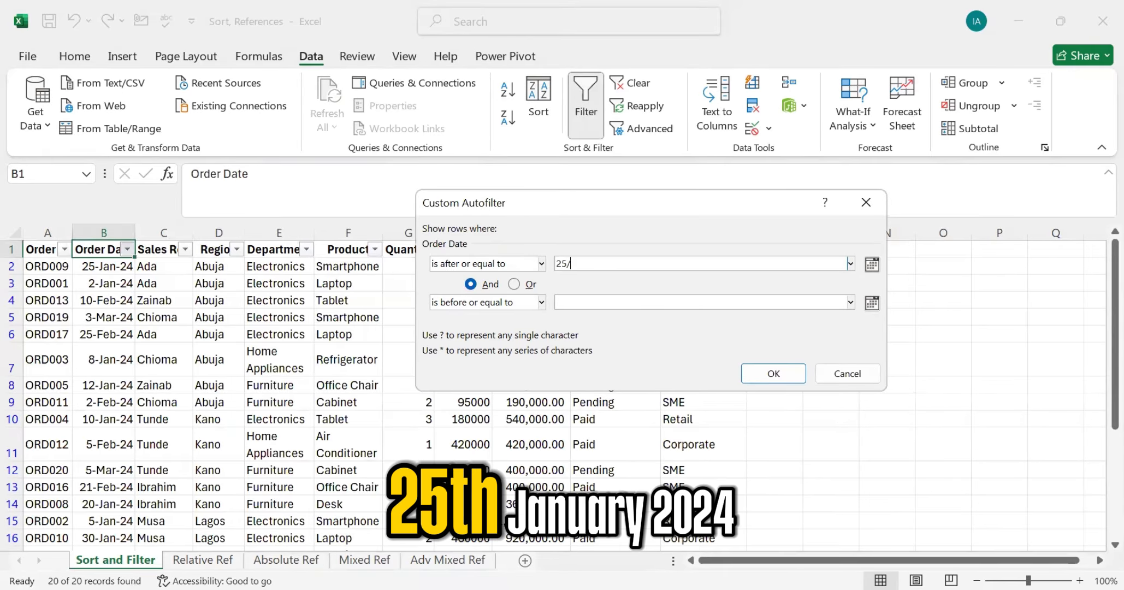
{"action": "type", "text": "/01"}
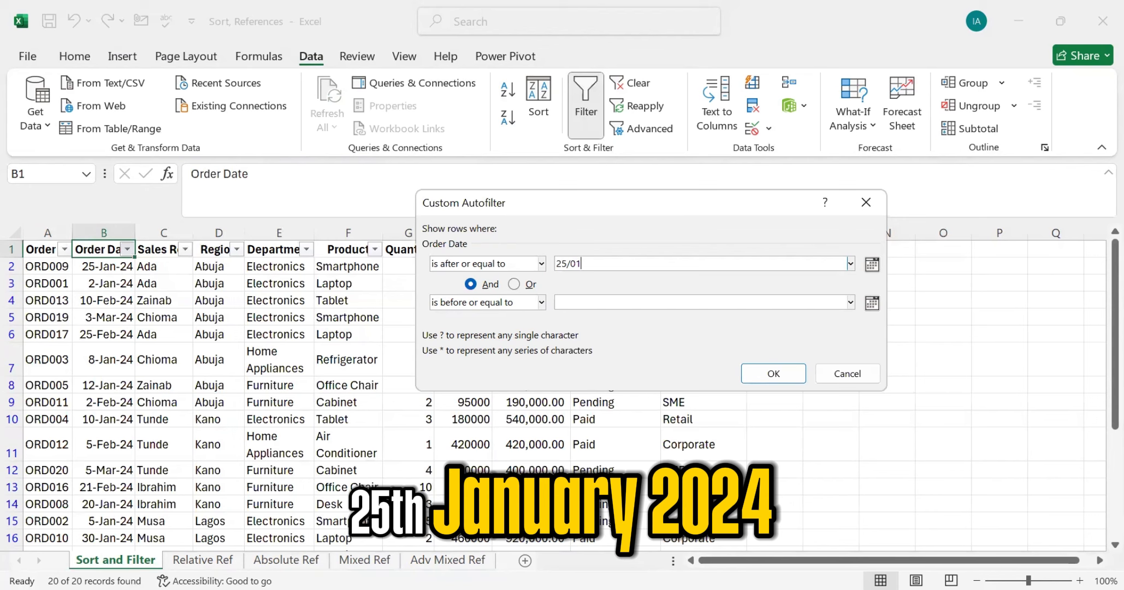
{"action": "type", "text": "/2024"}
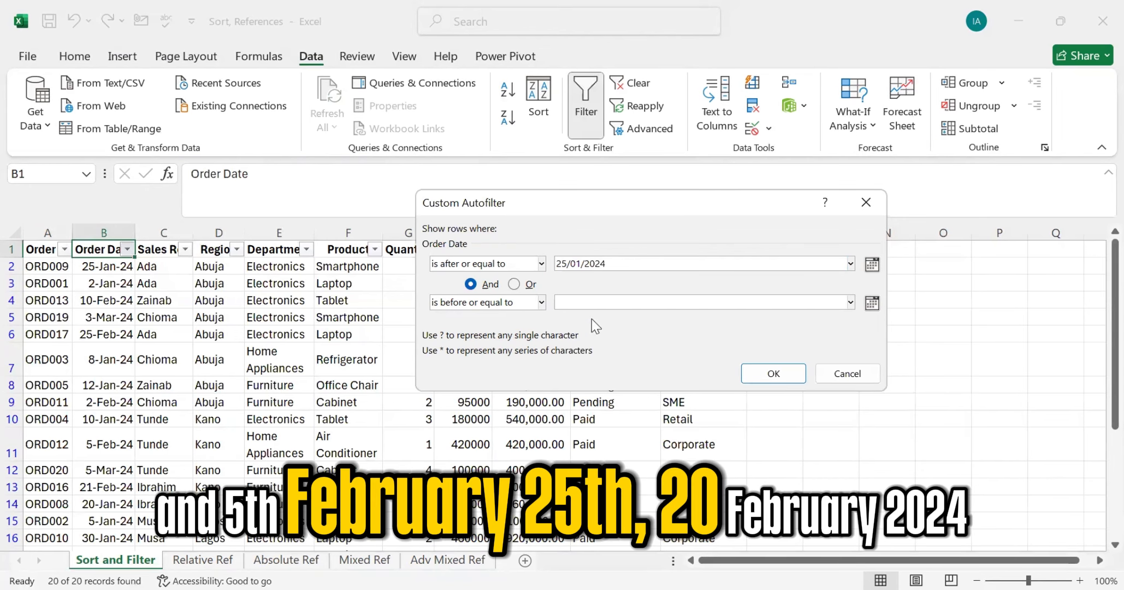
{"action": "left_click", "coordinate": [606, 303]}
{"action": "type", "text": "5/02/2024"}
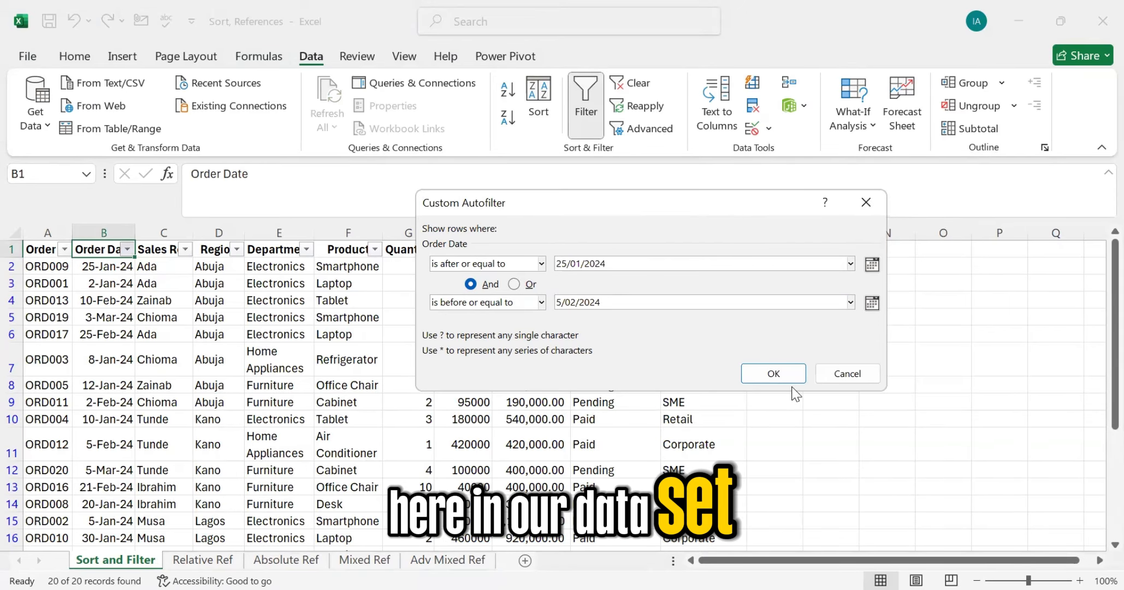
{"action": "left_click", "coordinate": [774, 374]}
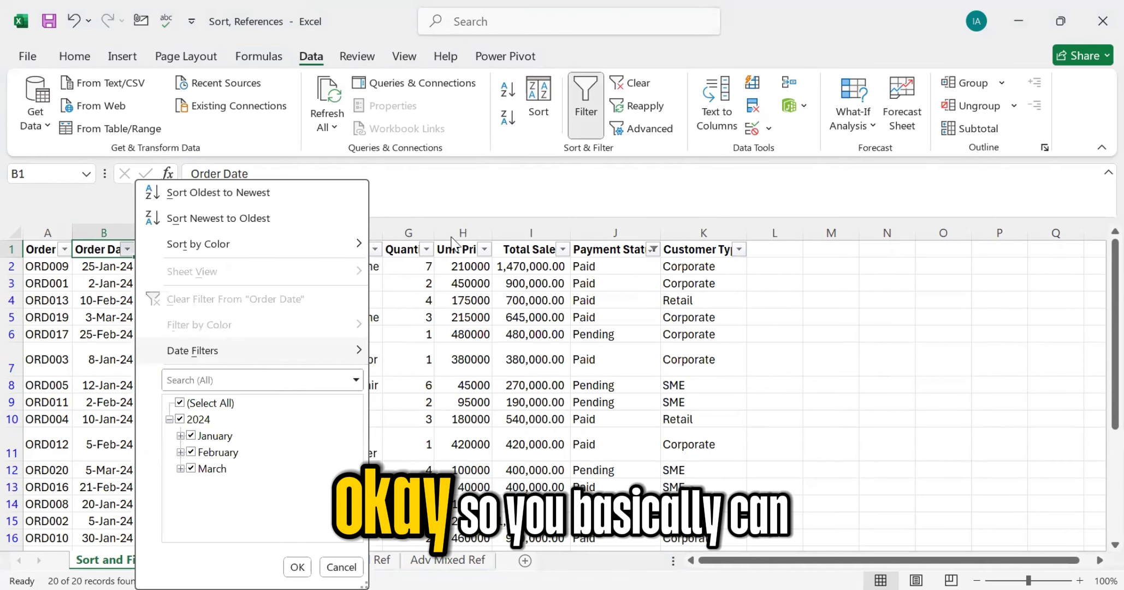
{"action": "mouse_move", "coordinate": [205, 350]}
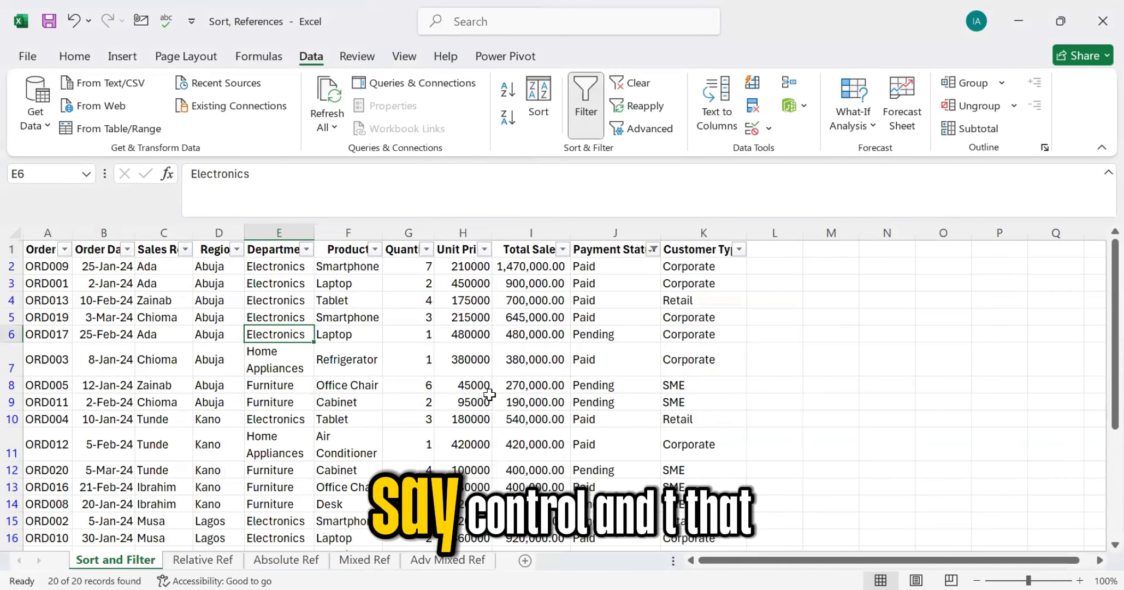
Step: Convert the order data in A1:K21 into a table with headers and open the filter options of Order ID
{"action": "key", "text": "ctrl+t"}
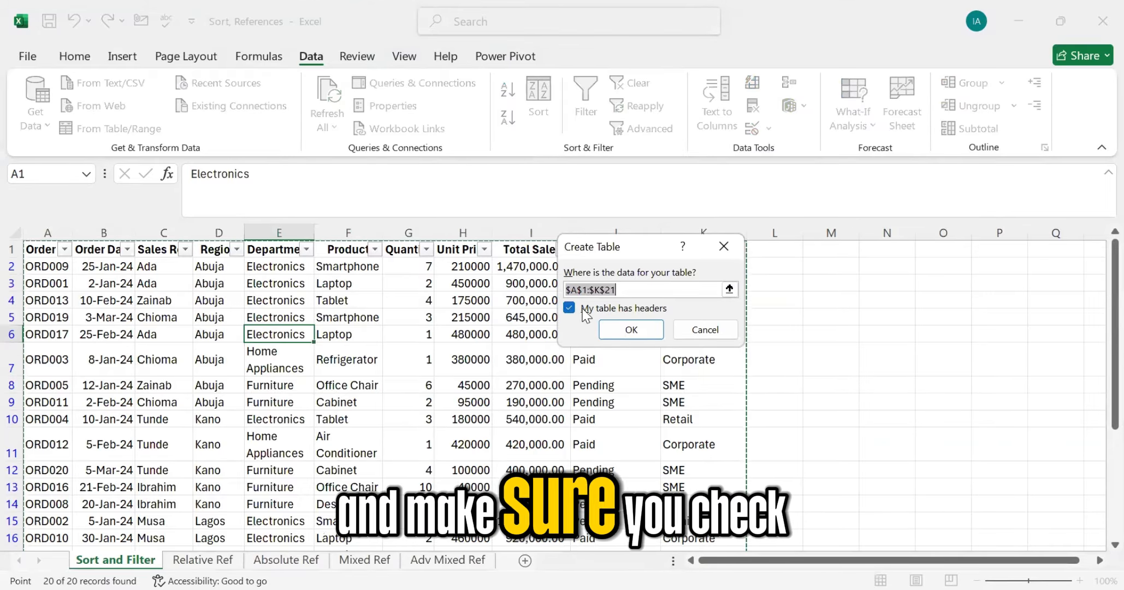
{"action": "left_click", "coordinate": [628, 328]}
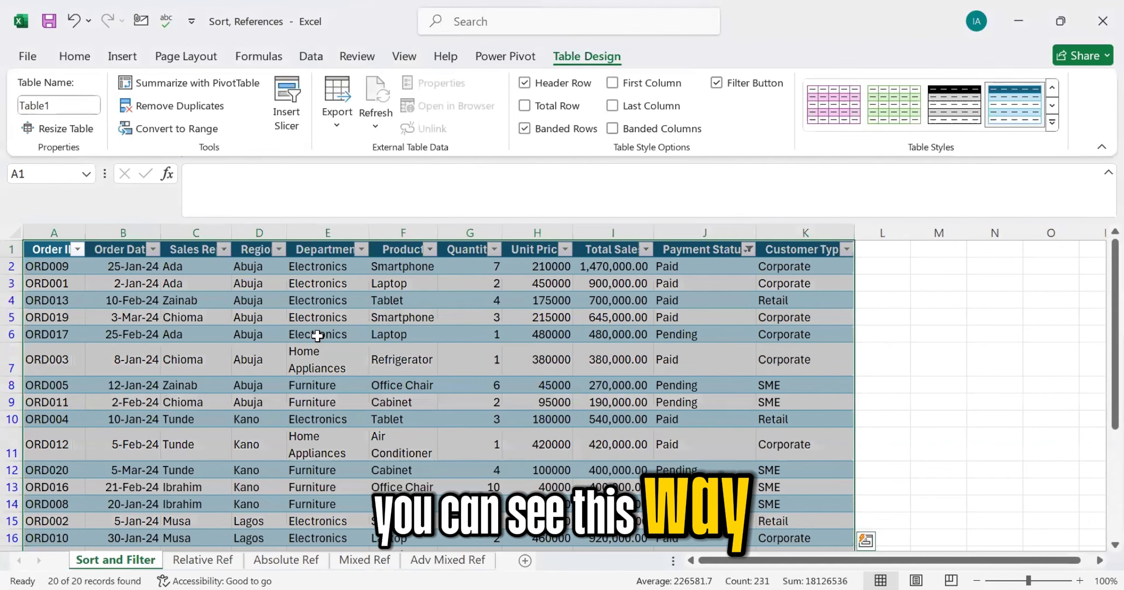
{"action": "left_click", "coordinate": [79, 249]}
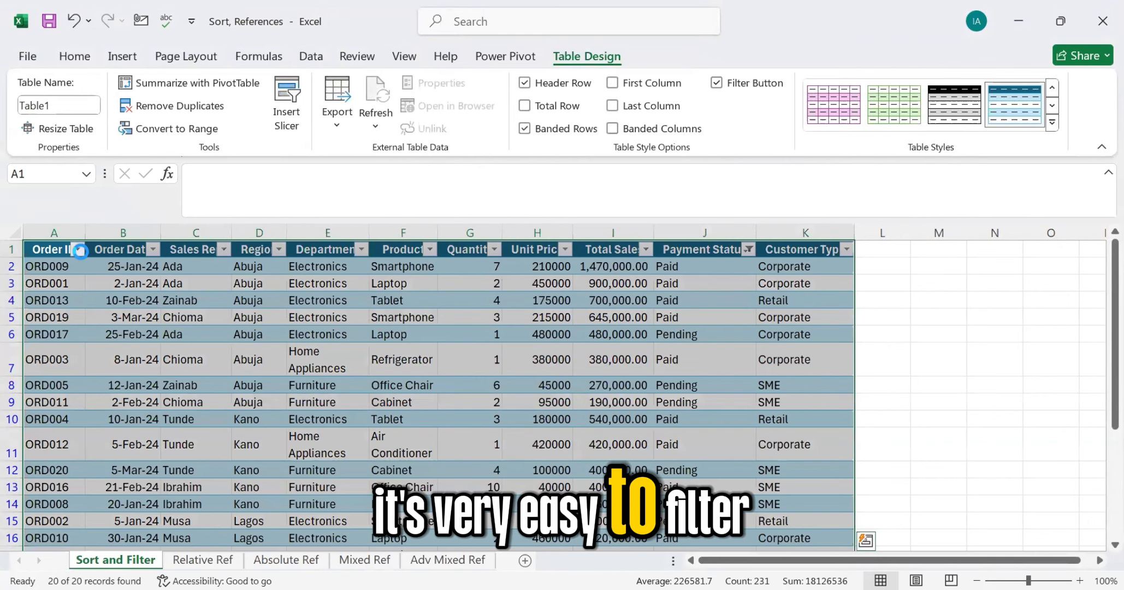